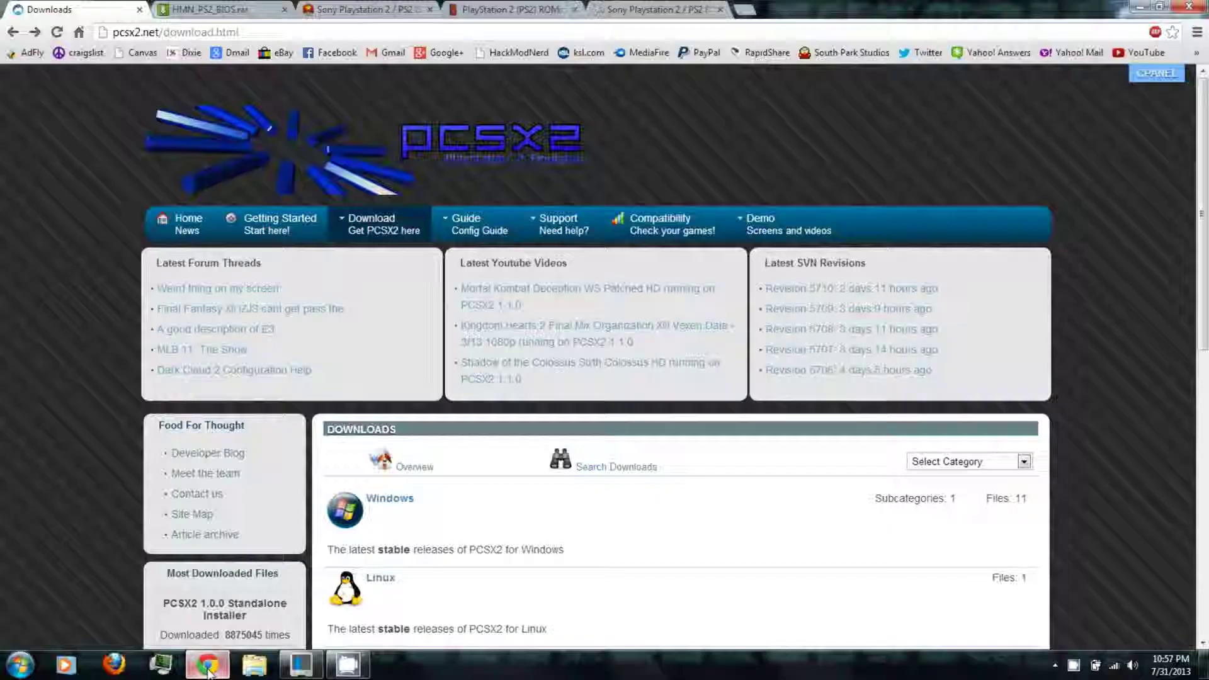
Step: Download the PCSX2 1.0.0 Standalone Installer from the Windows category of the PCSX2 downloads page
{"action": "left_click", "coordinate": [207, 664]}
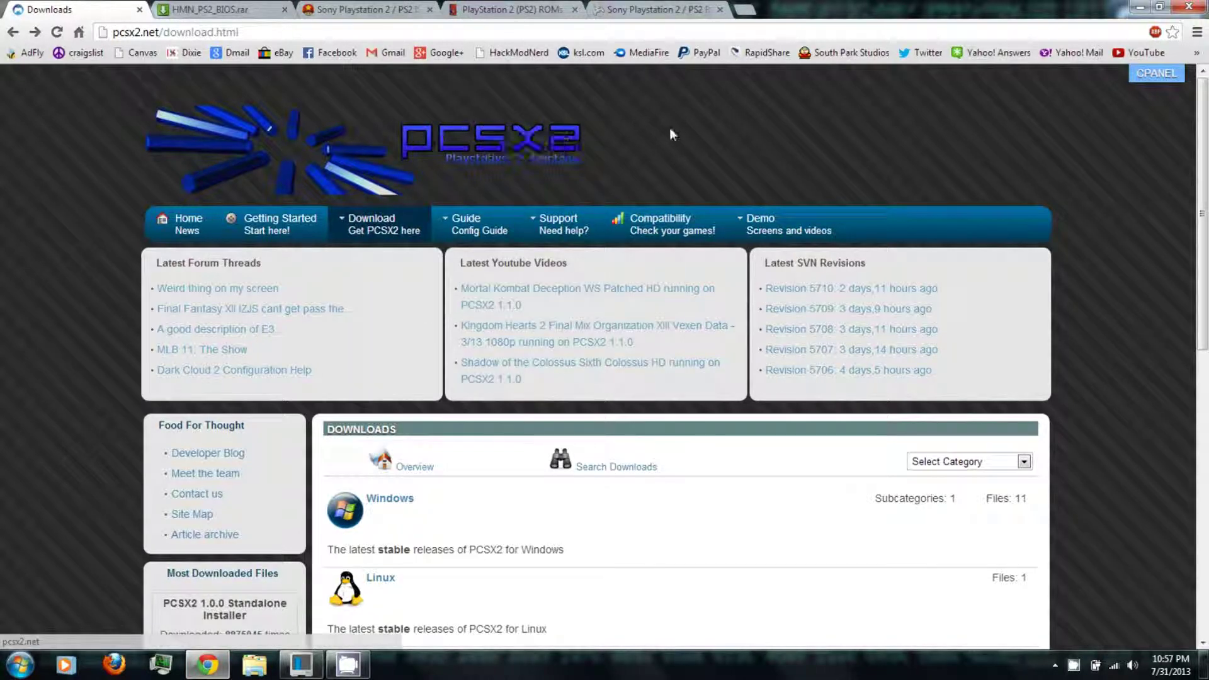
{"action": "scroll", "coordinate": [343, 427], "scroll_direction": "down", "scroll_amount": 2}
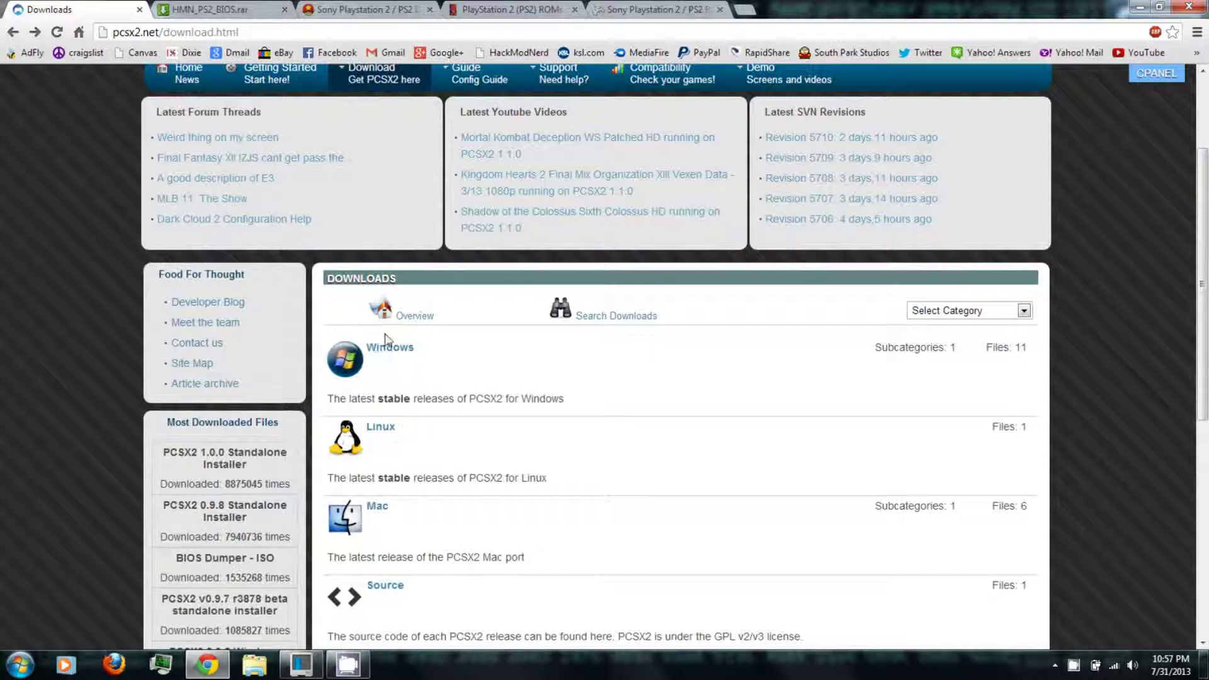
{"action": "scroll", "coordinate": [382, 341], "scroll_direction": "up", "scroll_amount": 1}
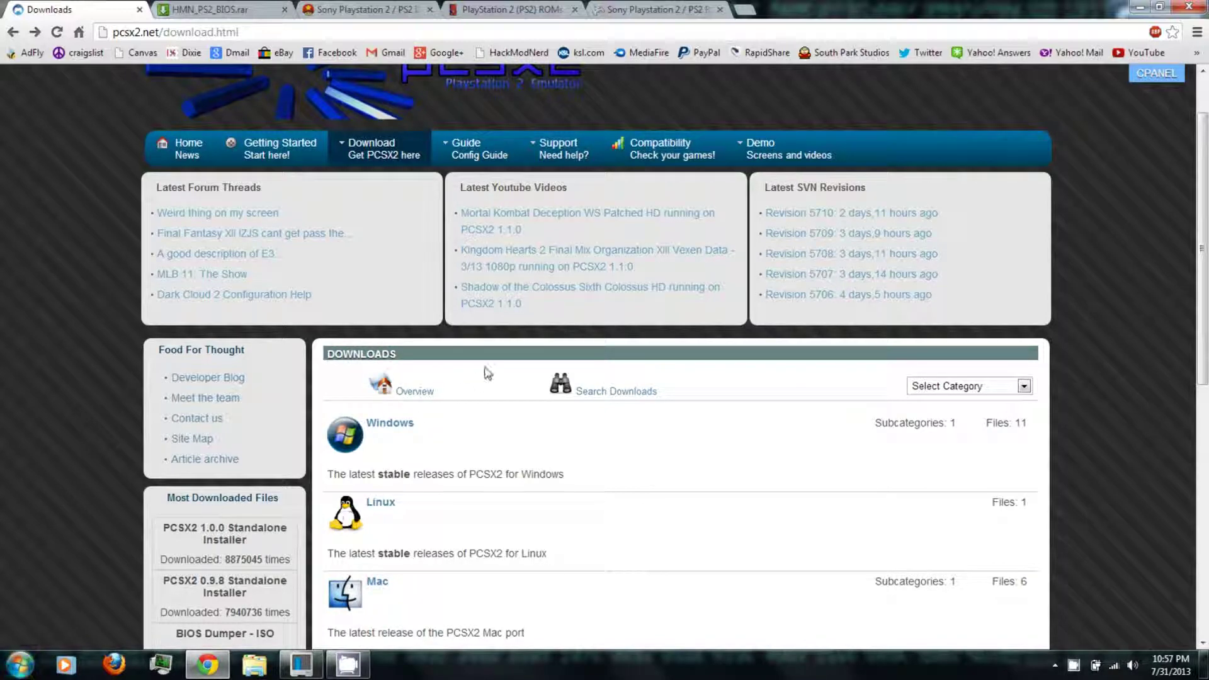
{"action": "left_click", "coordinate": [406, 432]}
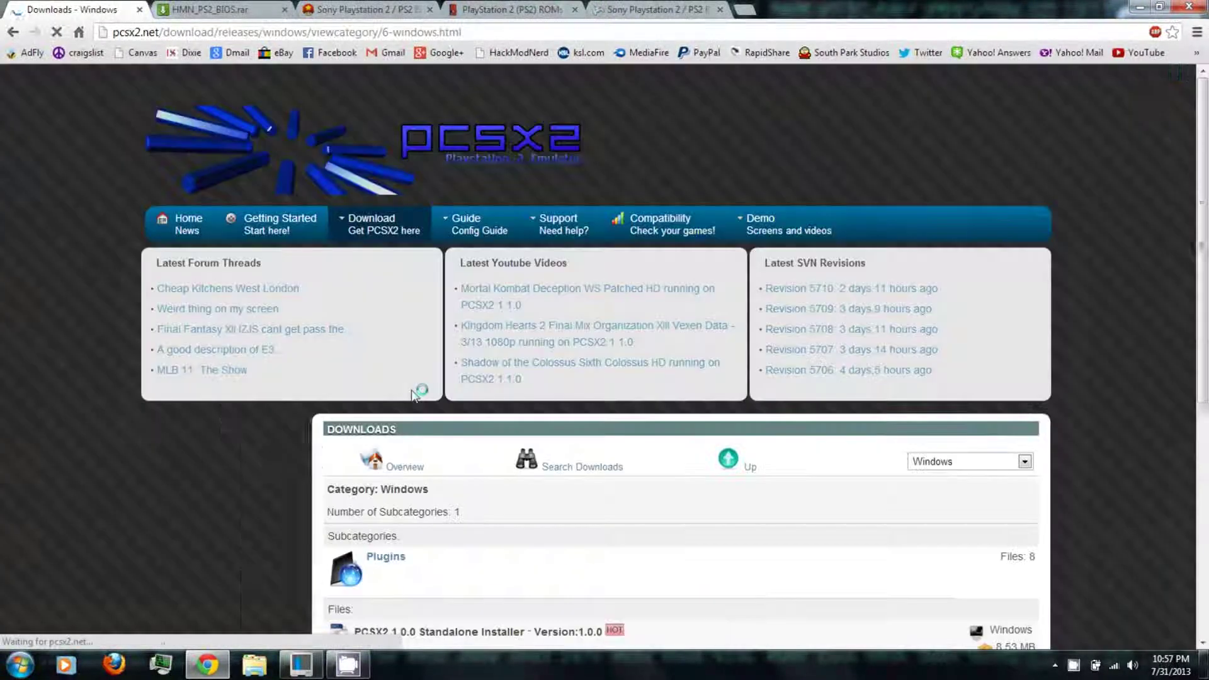
{"action": "mouse_move", "coordinate": [583, 245]}
{"action": "scroll", "coordinate": [451, 388], "scroll_direction": "down", "scroll_amount": 2}
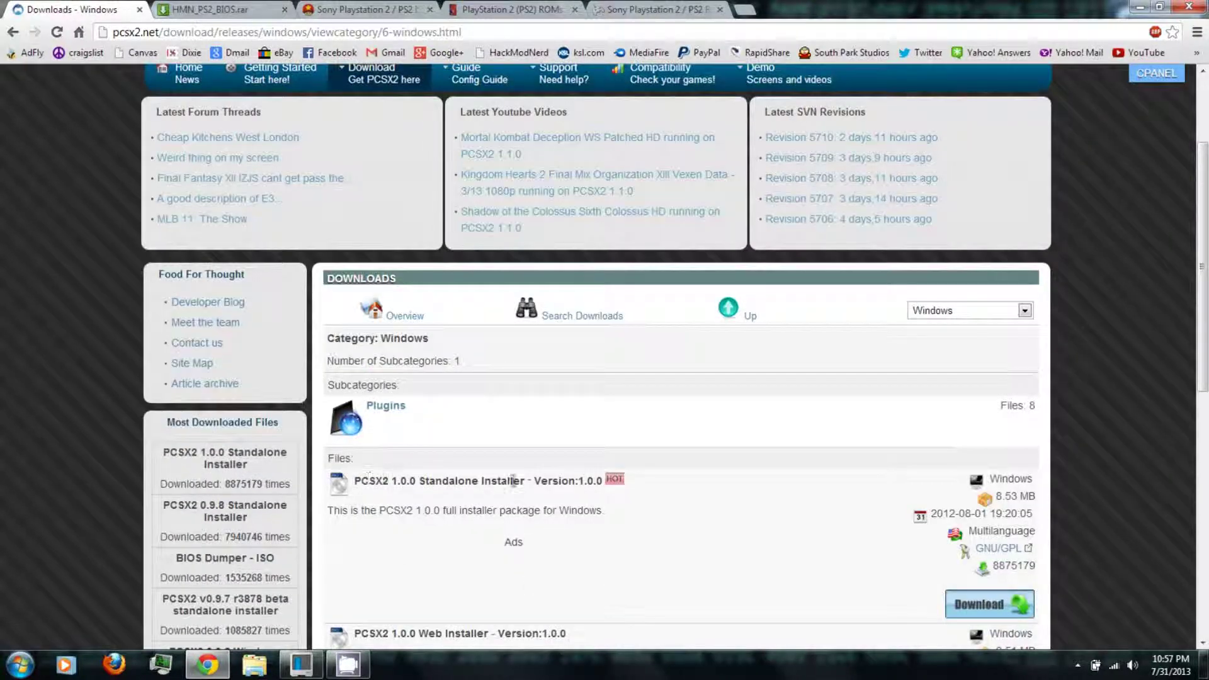
{"action": "left_click", "coordinate": [977, 605]}
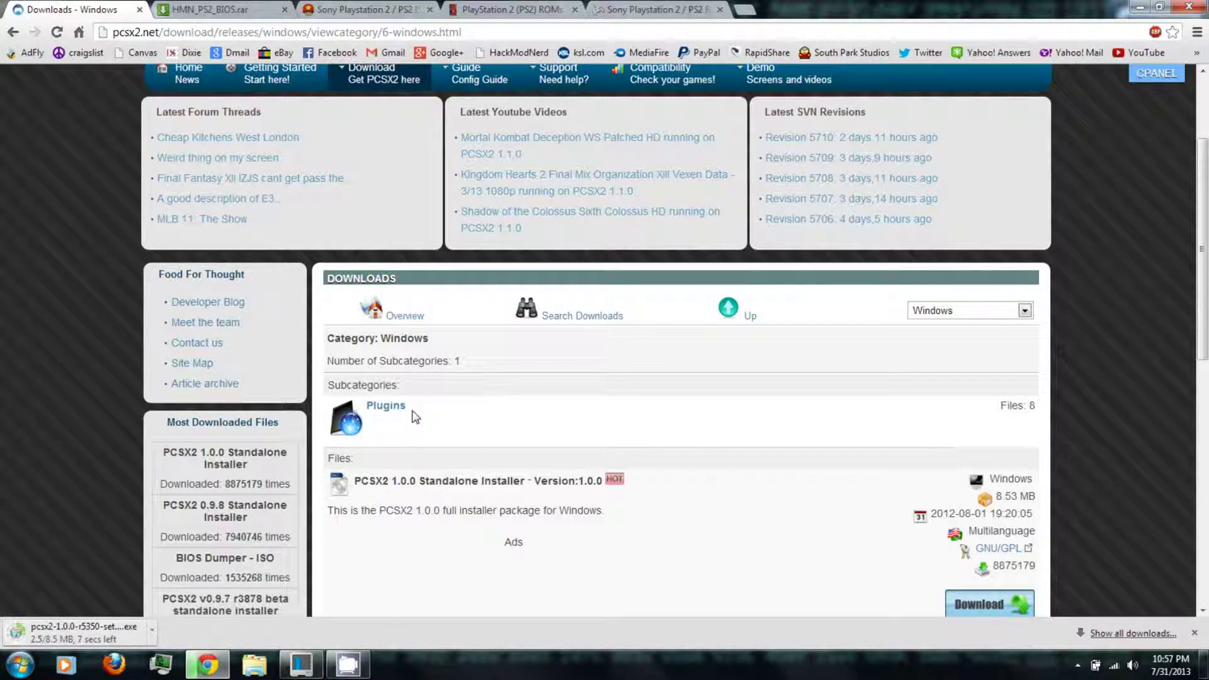
Step: Examine the available plugins in the Plugins subcategory of the PCSX2 Windows downloads
{"action": "left_click", "coordinate": [387, 408]}
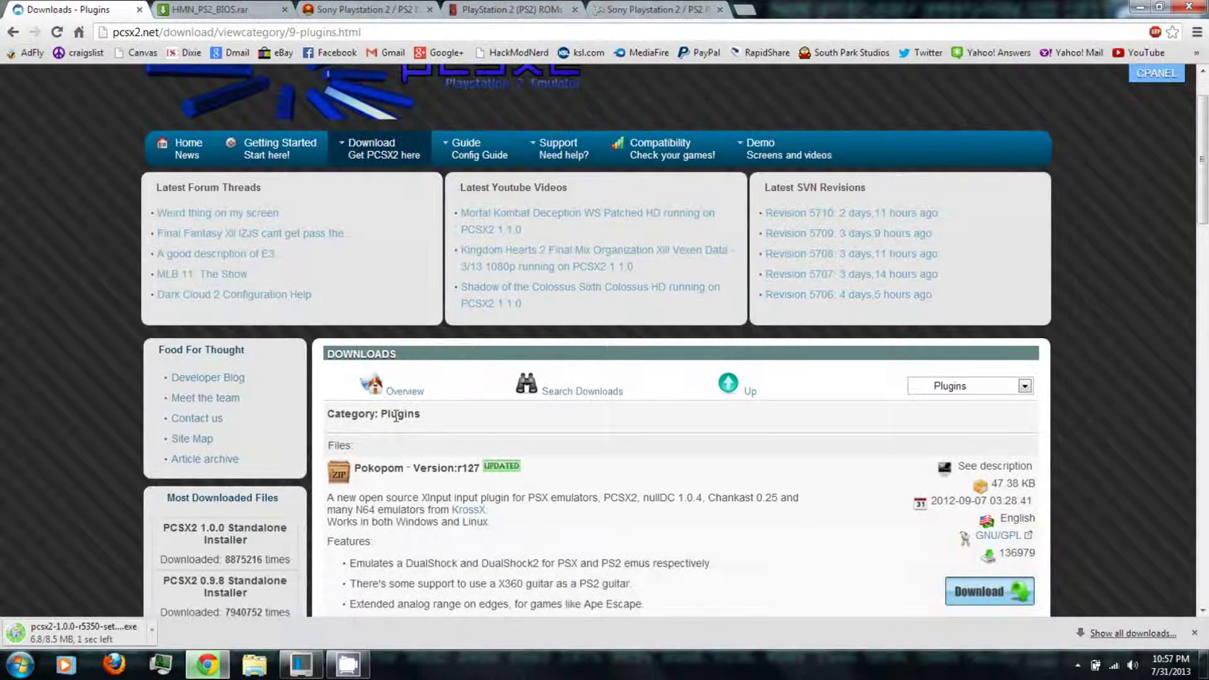
{"action": "scroll", "coordinate": [396, 417], "scroll_direction": "down", "scroll_amount": 5}
{"action": "scroll", "coordinate": [448, 384], "scroll_direction": "down", "scroll_amount": 20}
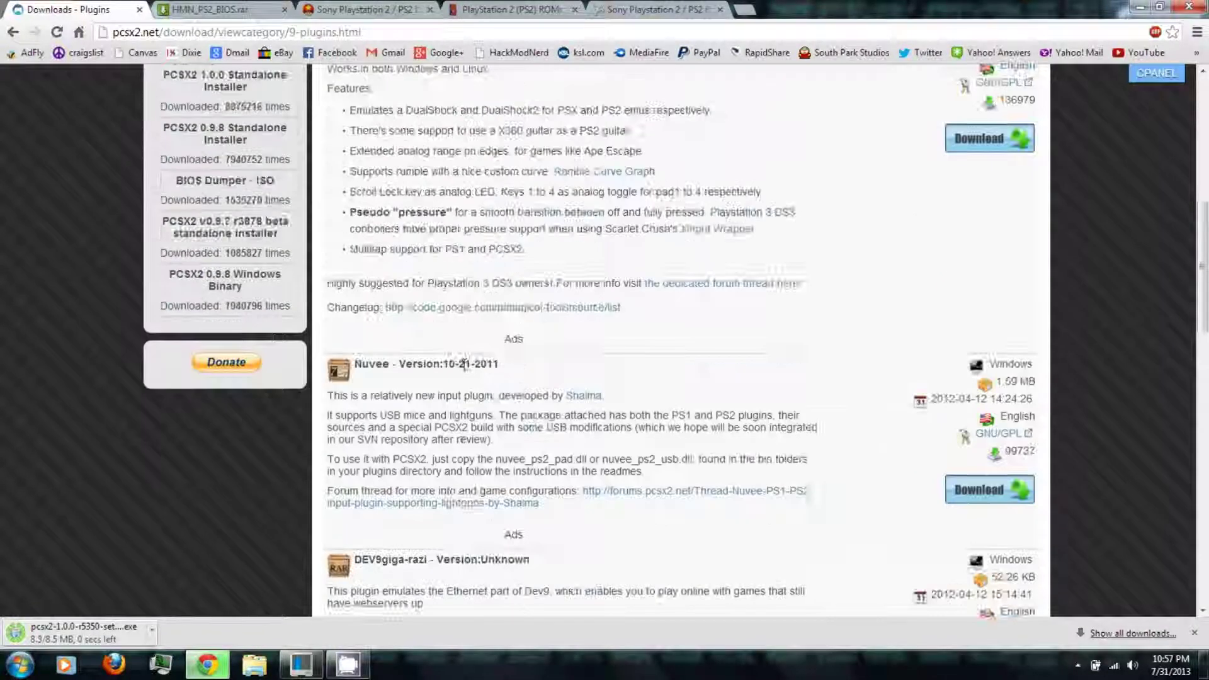
{"action": "scroll", "coordinate": [459, 372], "scroll_direction": "up", "scroll_amount": 20}
{"action": "scroll", "coordinate": [353, 139], "scroll_direction": "up", "scroll_amount": 2}
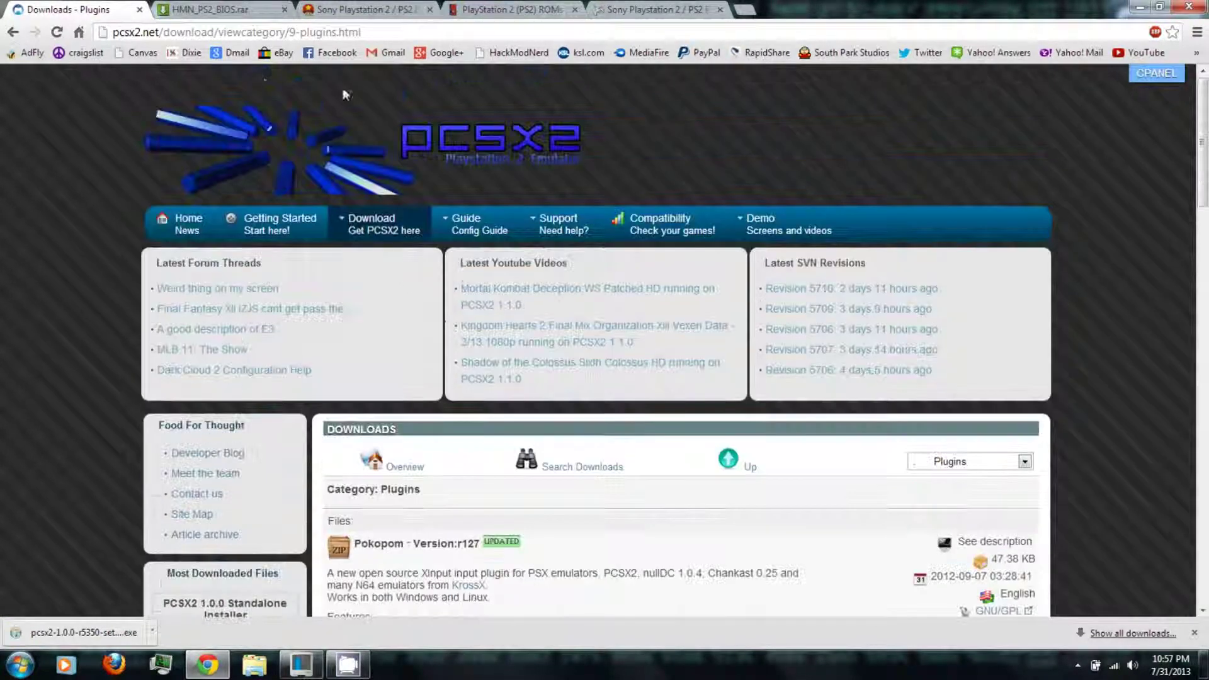
Step: Download HMN_PS2_BIOS.rar from its open MediaFire page
{"action": "left_click", "coordinate": [204, 7]}
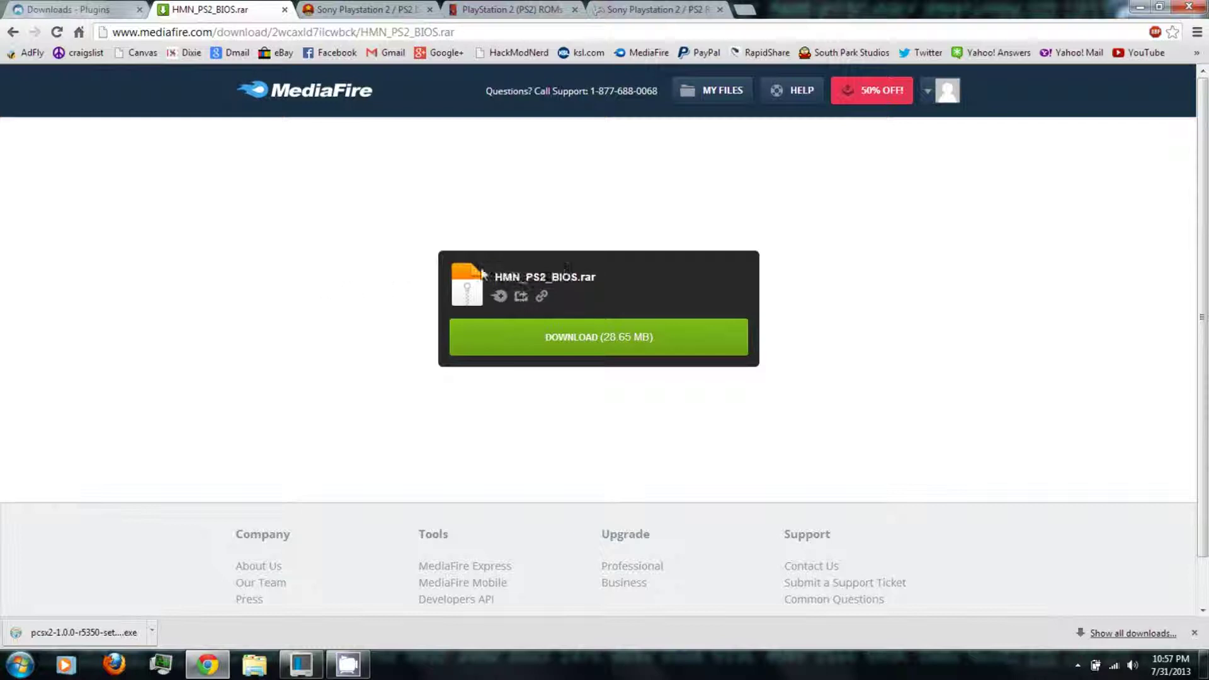
{"action": "left_click", "coordinate": [558, 343]}
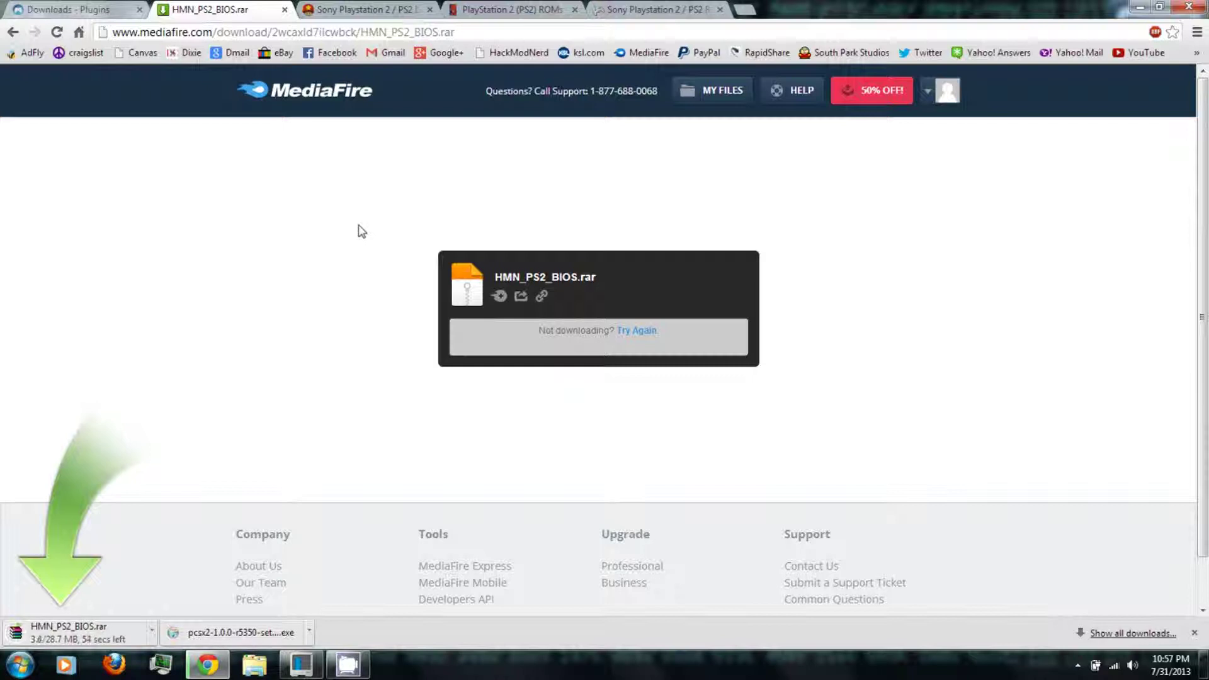
Step: Look over the PlayStation 2 ISO pages already open on Emuparadise, Rom Hustler and Romulation
{"action": "left_click", "coordinate": [367, 11]}
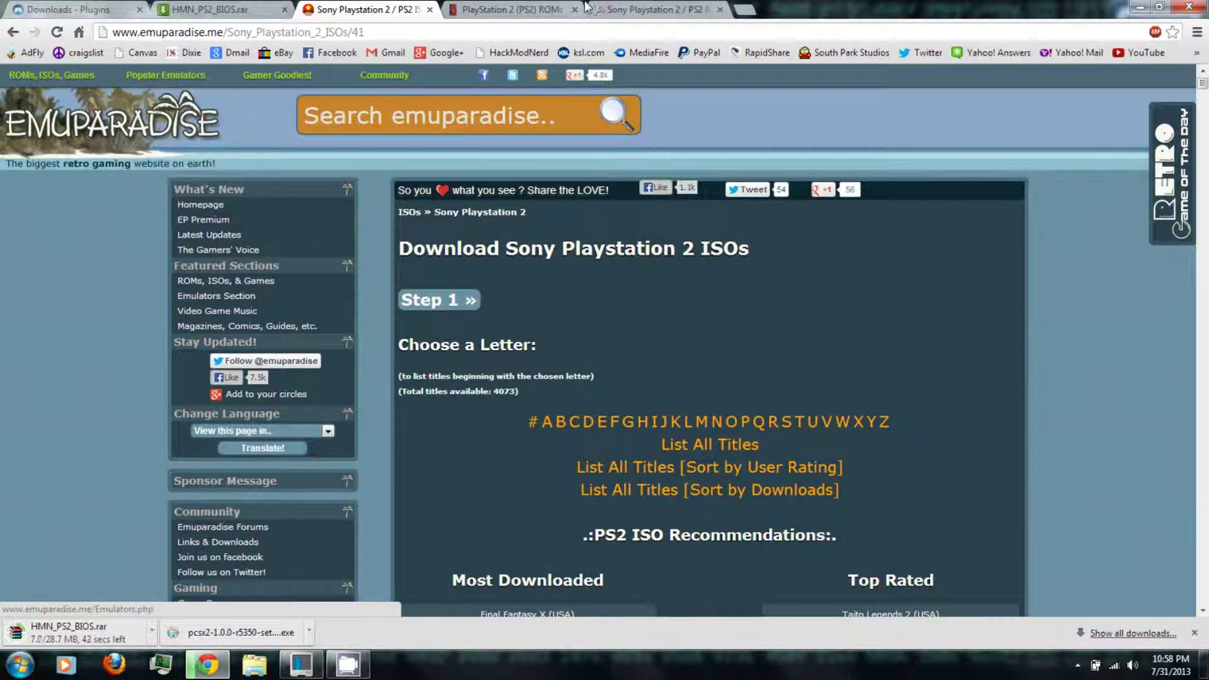
{"action": "left_click", "coordinate": [501, 11]}
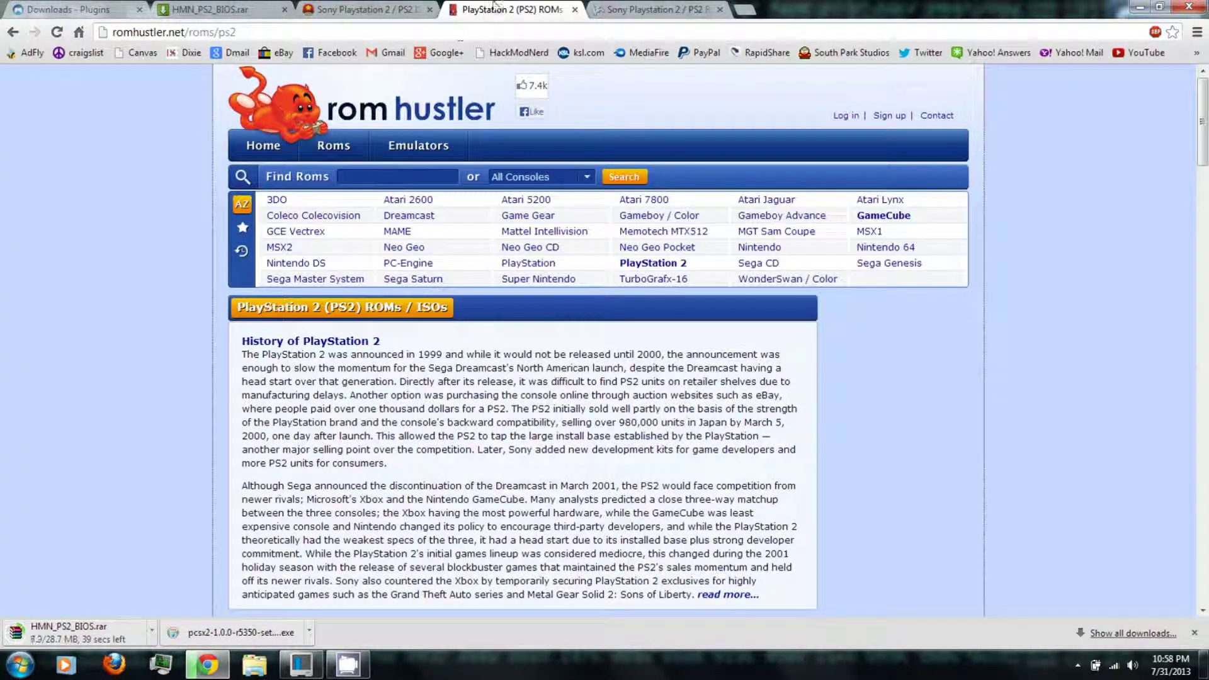
{"action": "left_click", "coordinate": [647, 12]}
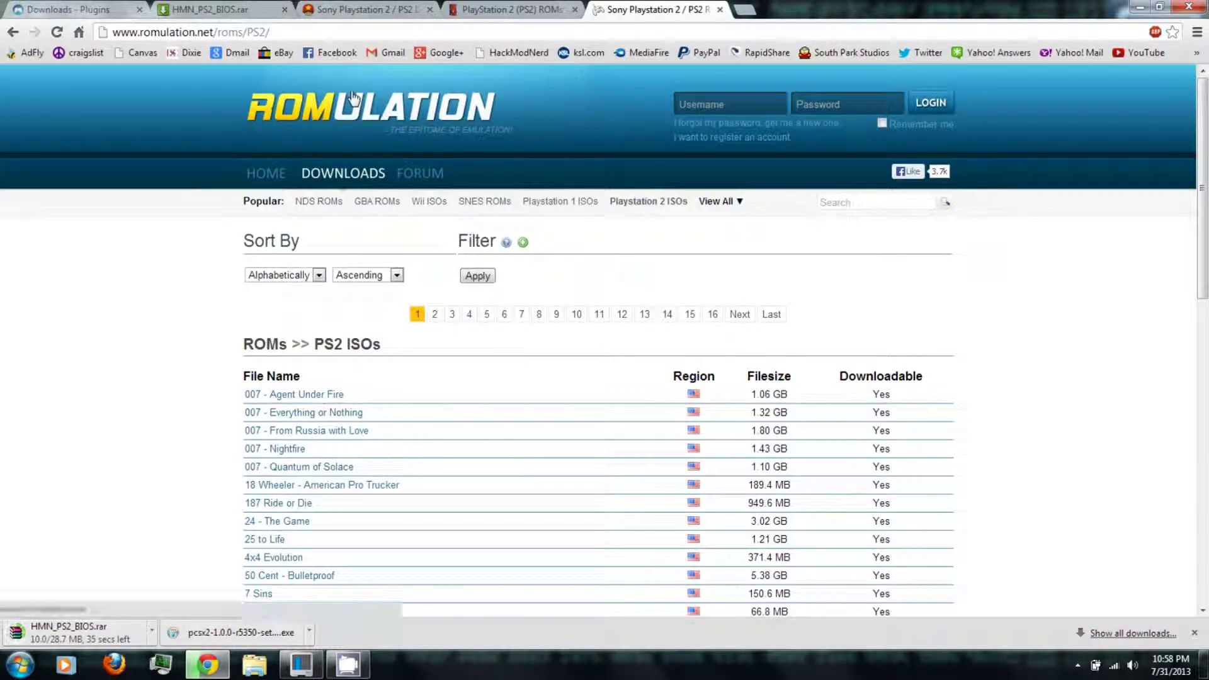
Step: On Emuparadise, list the PS2 games beginning with G and open Grand Theft Auto - San Andreas (USA) (v3.00)
{"action": "left_click", "coordinate": [343, 9]}
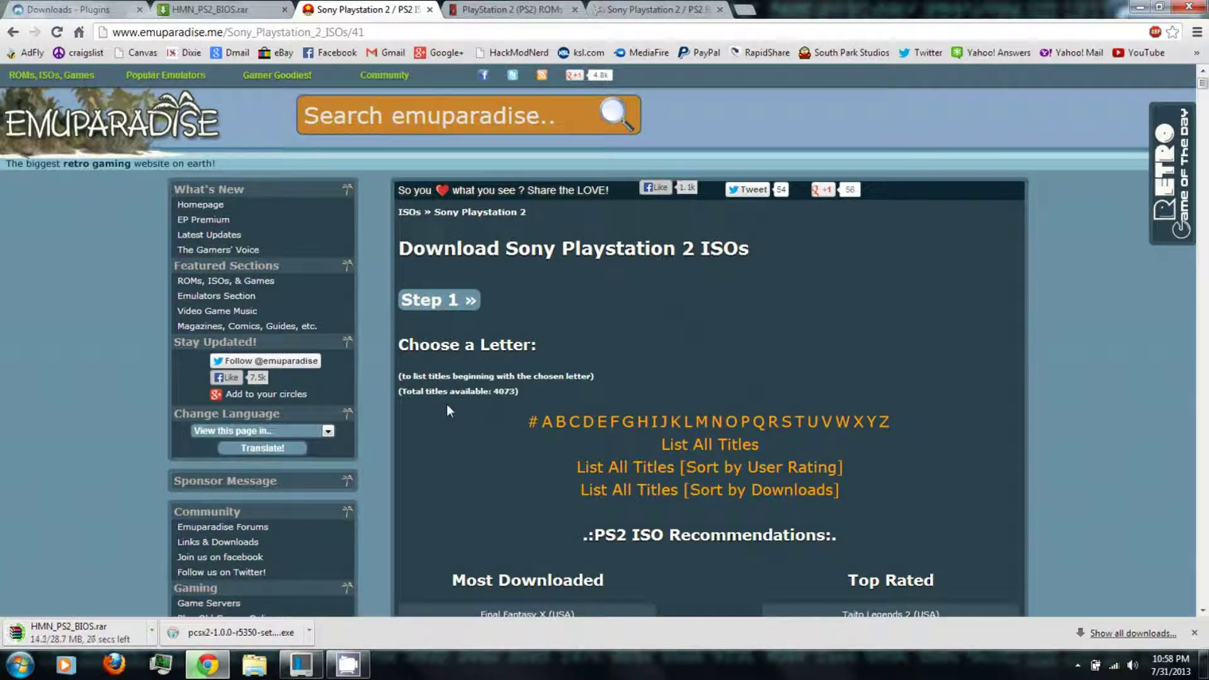
{"action": "scroll", "coordinate": [447, 403], "scroll_direction": "down", "scroll_amount": 1}
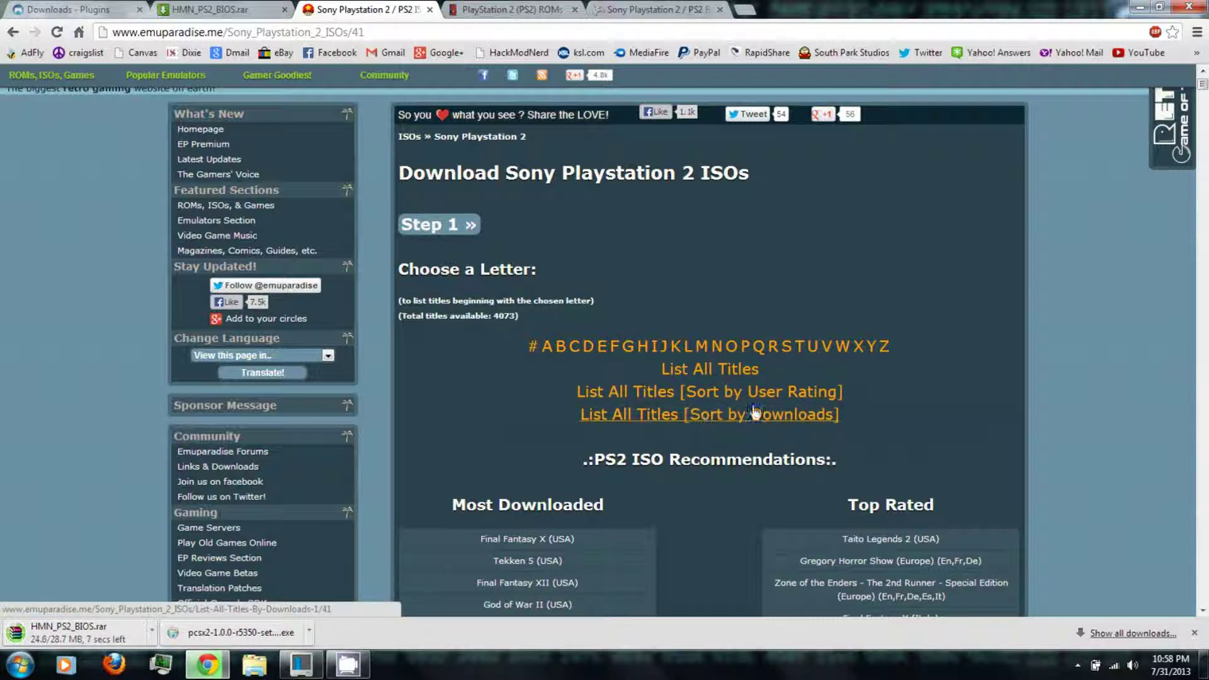
{"action": "scroll", "coordinate": [706, 422], "scroll_direction": "down", "scroll_amount": 1}
{"action": "scroll", "coordinate": [483, 411], "scroll_direction": "down", "scroll_amount": 2}
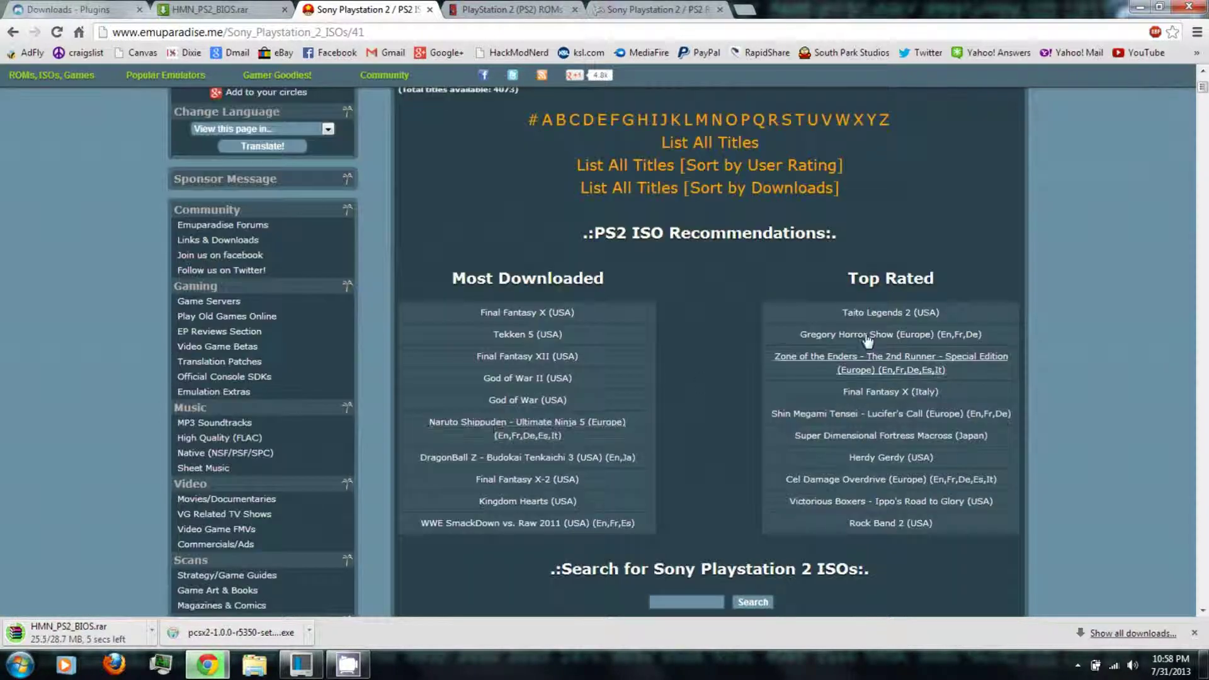
{"action": "scroll", "coordinate": [705, 258], "scroll_direction": "down", "scroll_amount": 2}
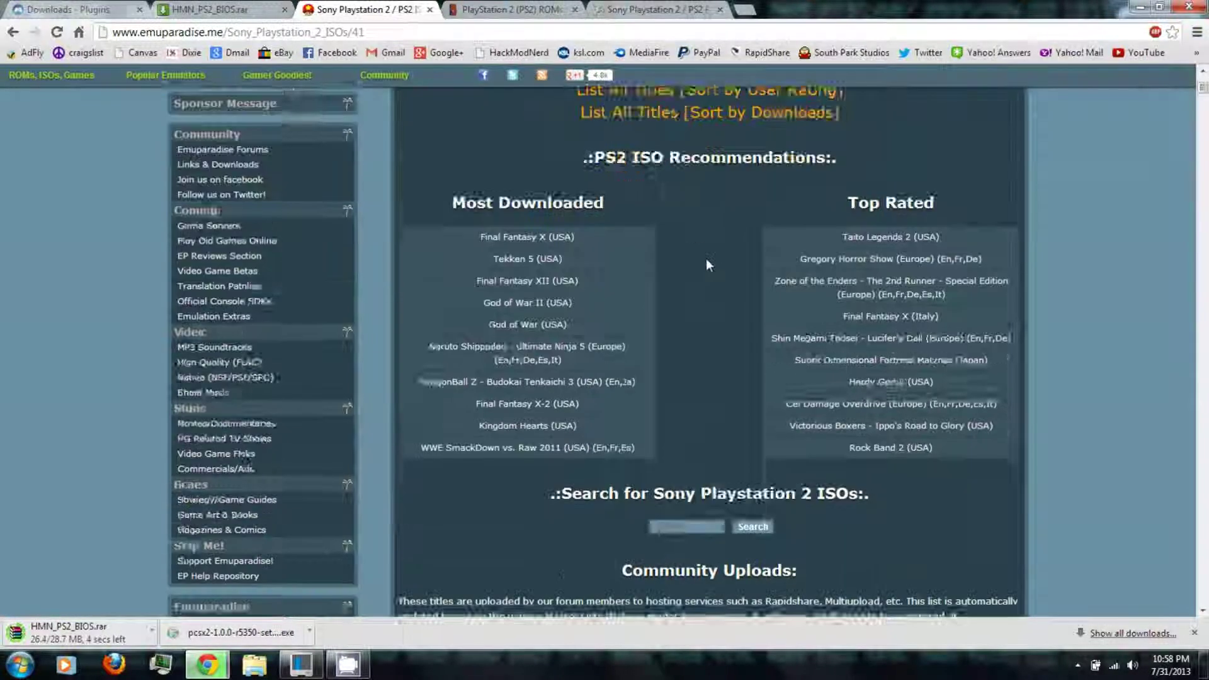
{"action": "scroll", "coordinate": [705, 259], "scroll_direction": "up", "scroll_amount": 3}
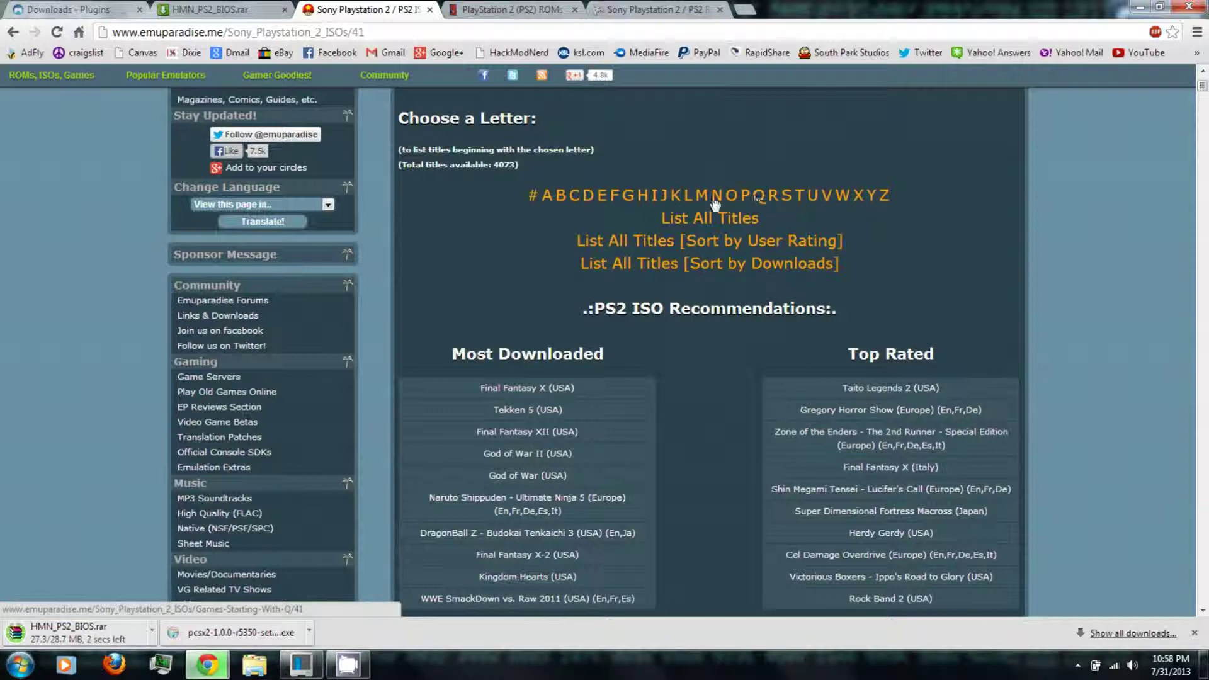
{"action": "left_click", "coordinate": [630, 202]}
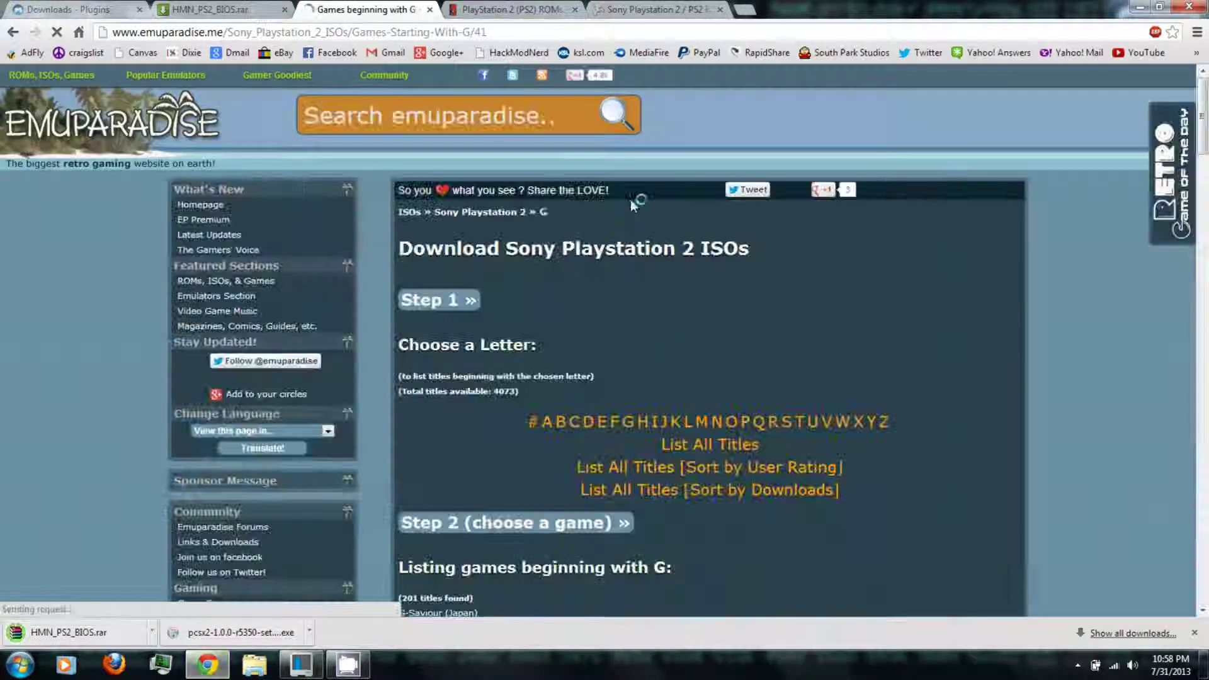
{"action": "scroll", "coordinate": [633, 214], "scroll_direction": "down", "scroll_amount": 10}
{"action": "scroll", "coordinate": [636, 234], "scroll_direction": "down", "scroll_amount": 20}
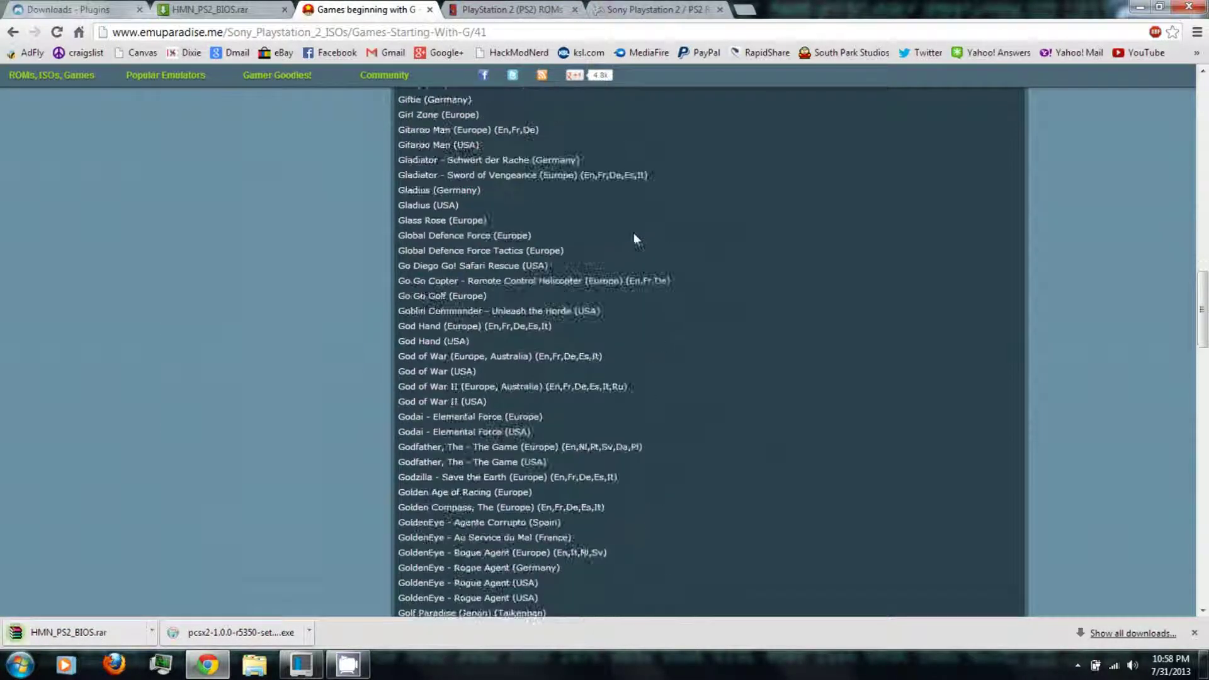
{"action": "scroll", "coordinate": [634, 234], "scroll_direction": "down", "scroll_amount": 5}
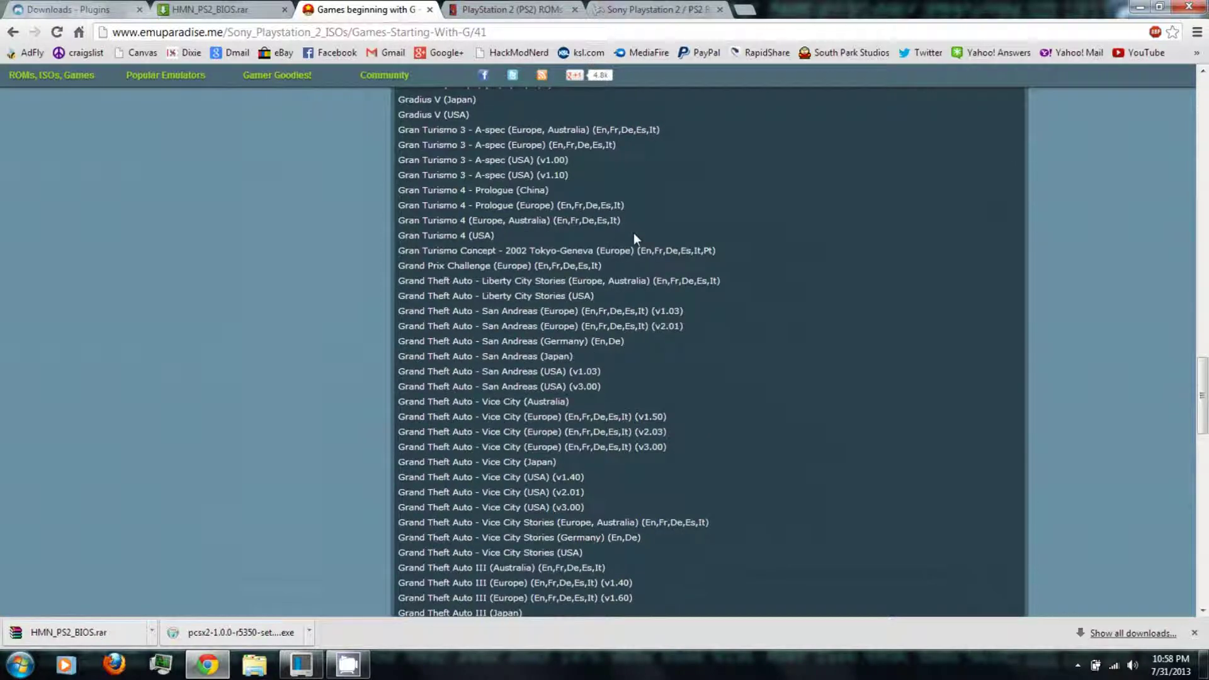
{"action": "left_click", "coordinate": [549, 387]}
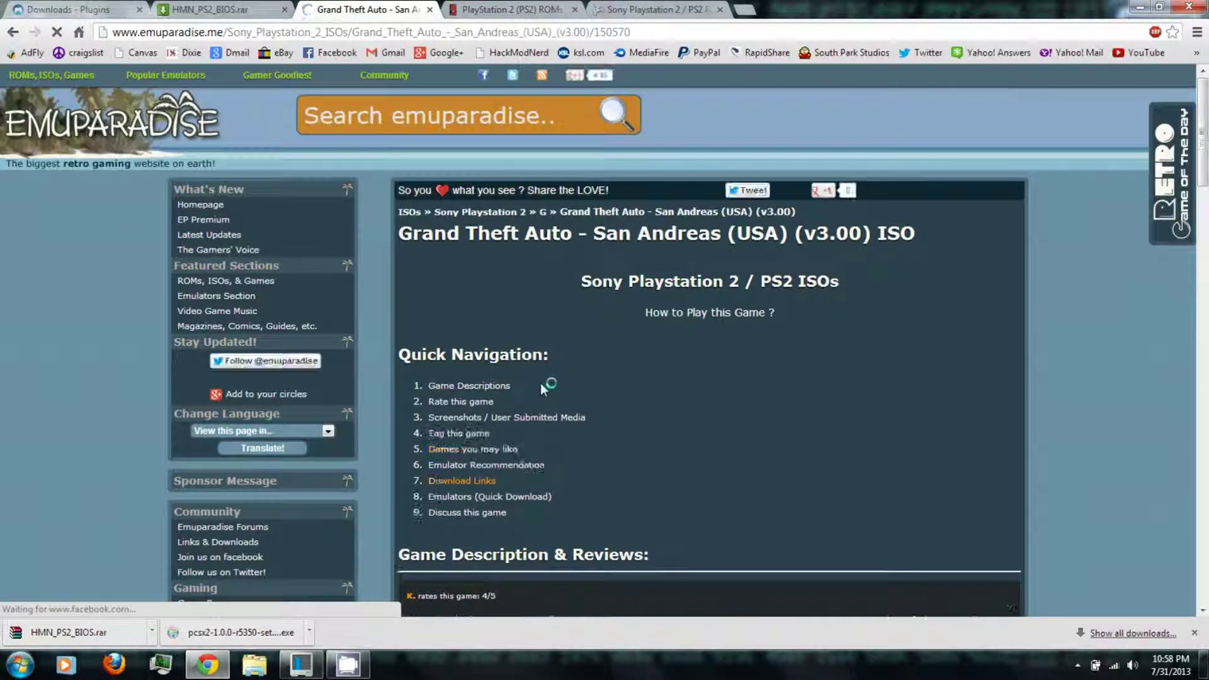
Step: View the game's description and advance its user-submitted media to the second image
{"action": "scroll", "coordinate": [569, 345], "scroll_direction": "down", "scroll_amount": 5}
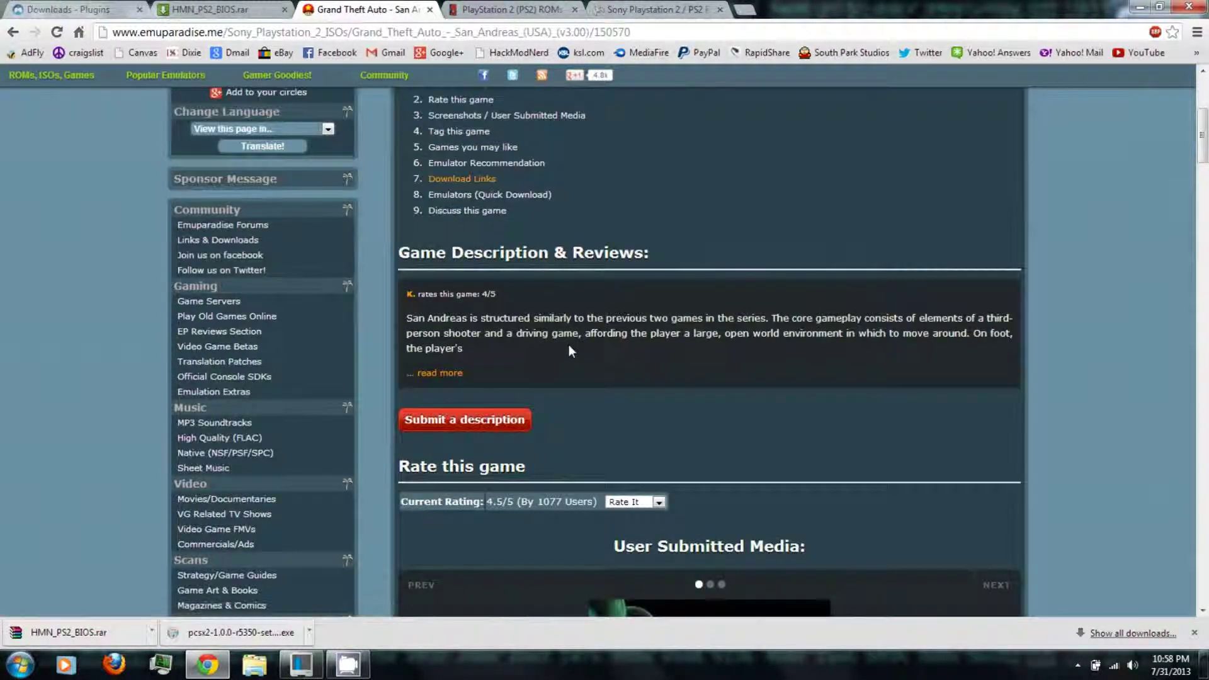
{"action": "scroll", "coordinate": [569, 350], "scroll_direction": "down", "scroll_amount": 5}
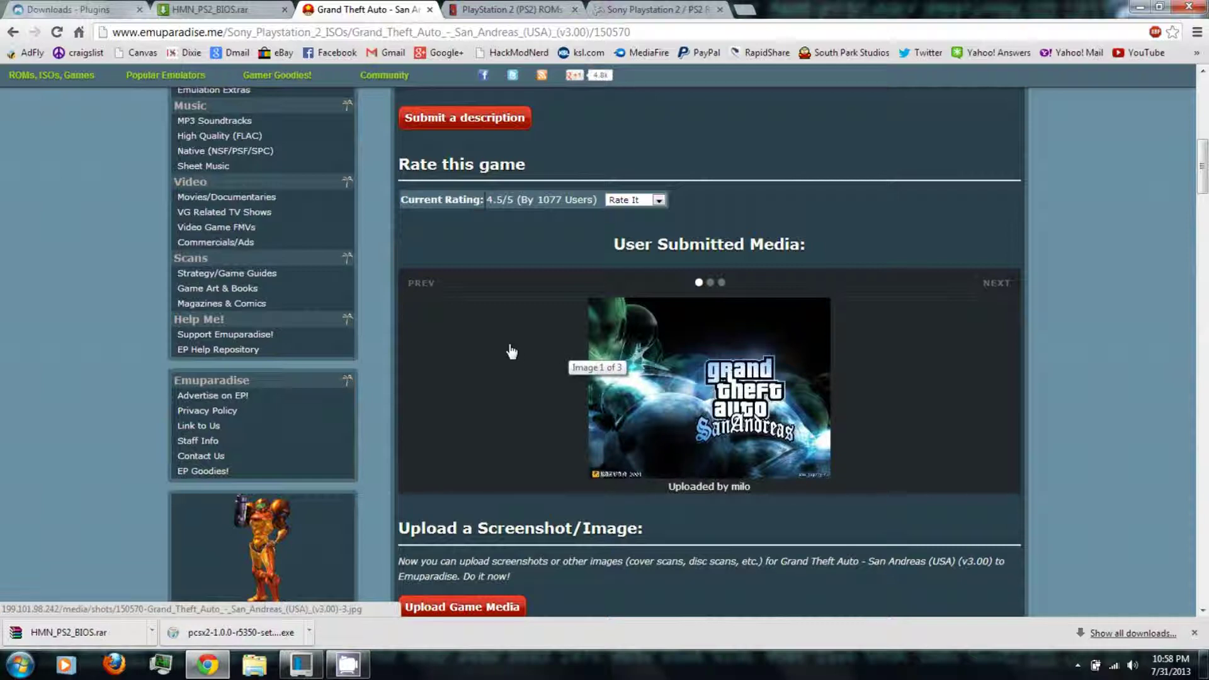
{"action": "left_click", "coordinate": [1003, 289]}
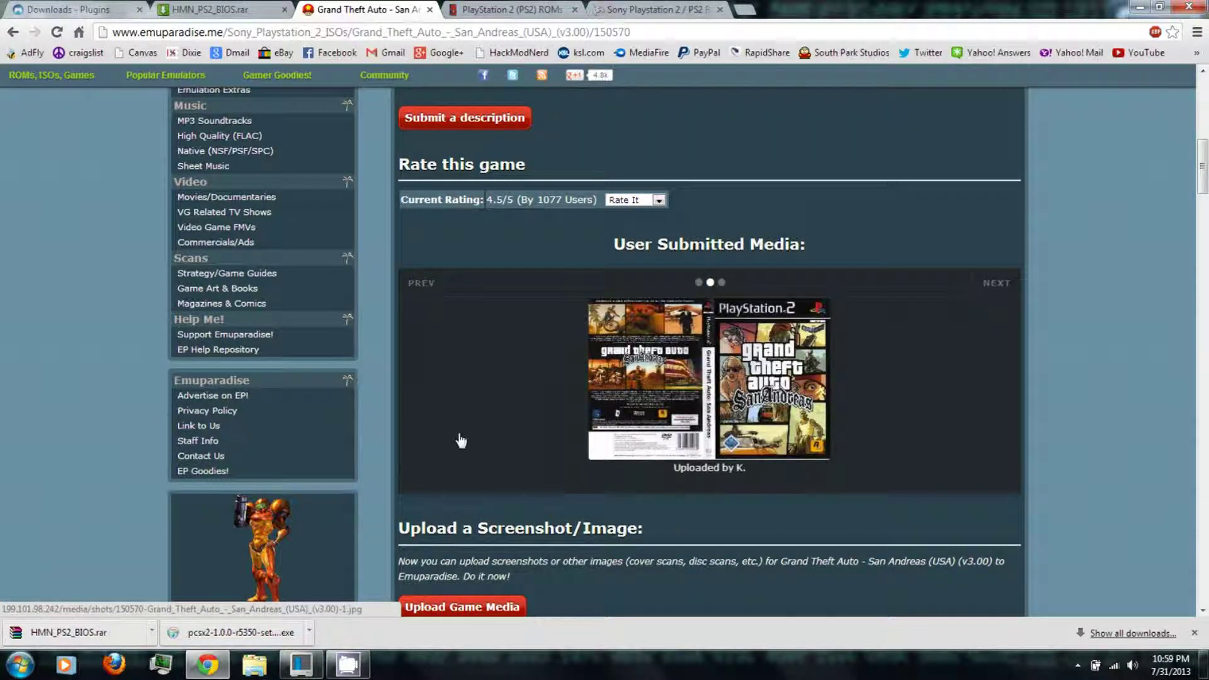
Step: Start the direct download of Grand Theft Auto - San Andreas (USA) (v3.00) through the game's download links page
{"action": "scroll", "coordinate": [461, 440], "scroll_direction": "down", "scroll_amount": 12}
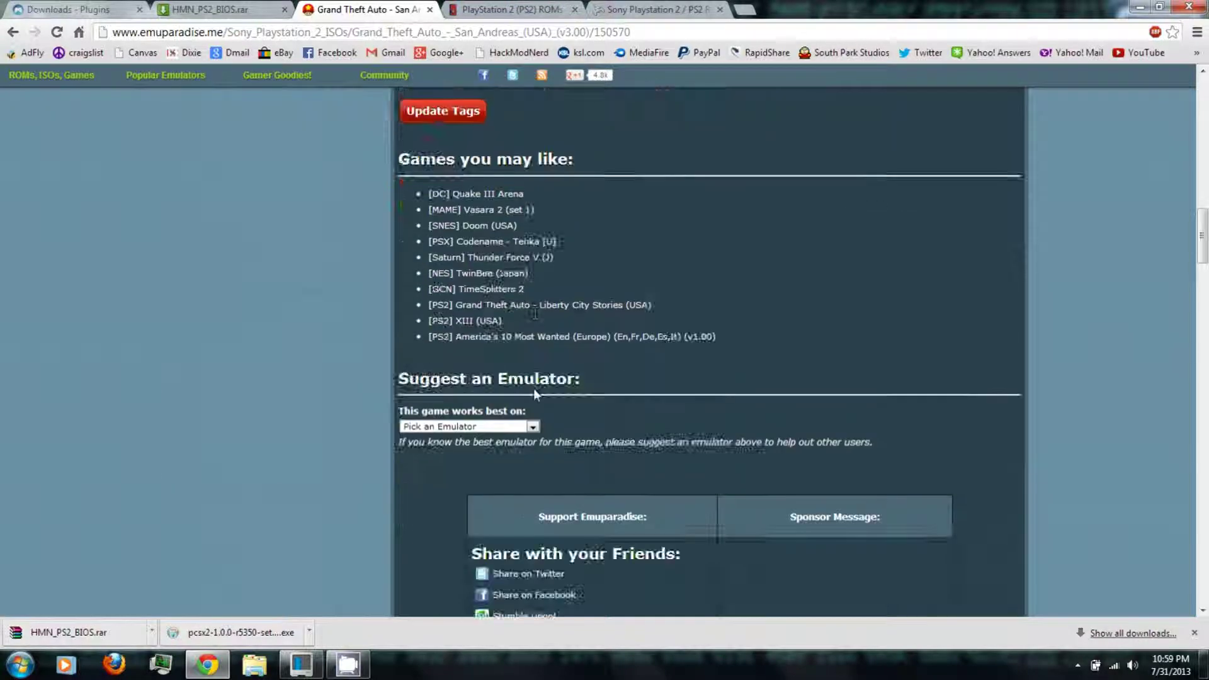
{"action": "scroll", "coordinate": [534, 390], "scroll_direction": "down", "scroll_amount": 7}
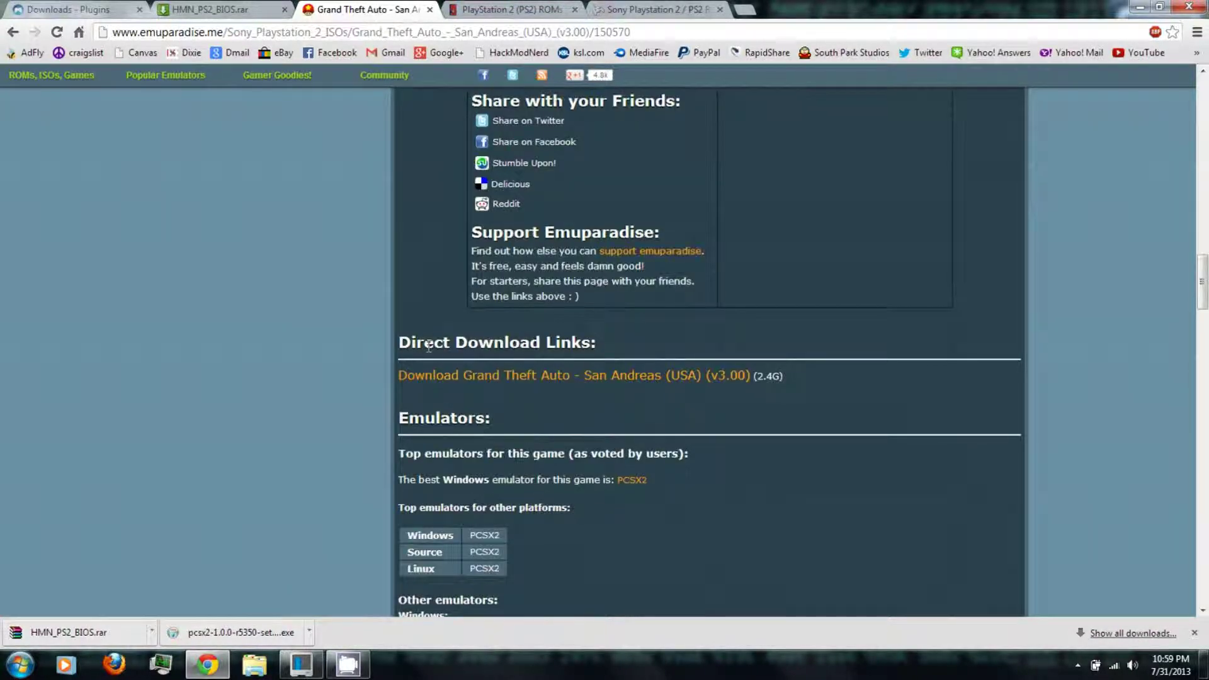
{"action": "left_click", "coordinate": [495, 372]}
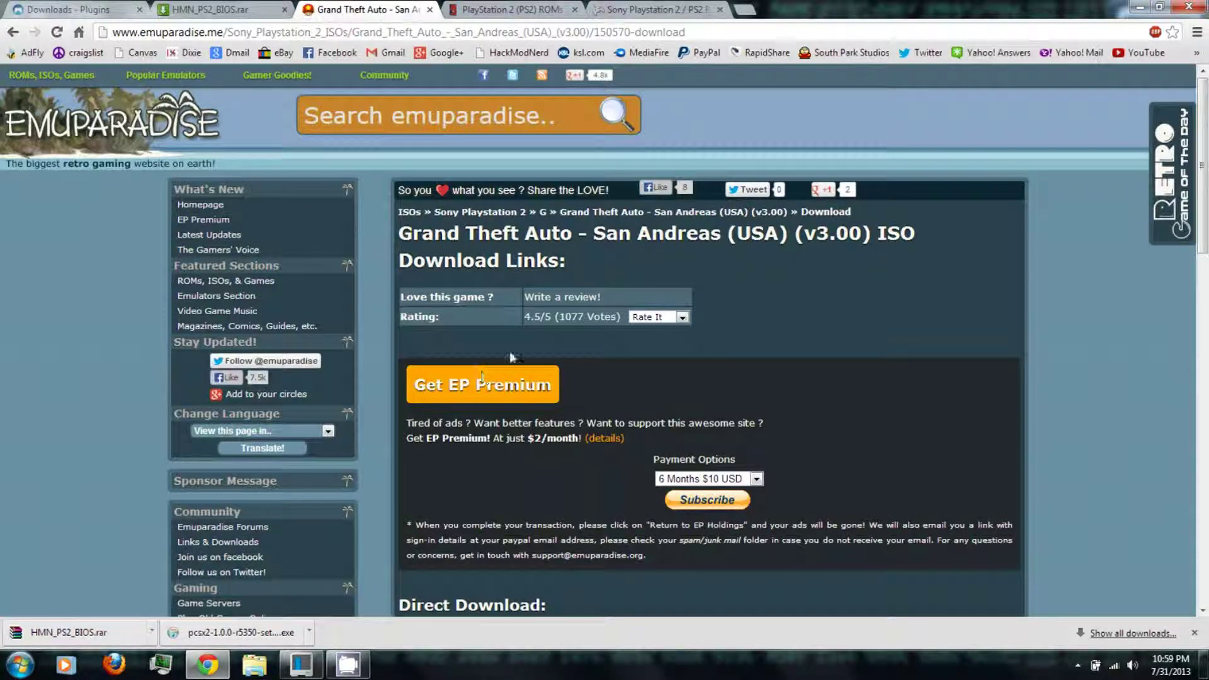
{"action": "scroll", "coordinate": [626, 321], "scroll_direction": "down", "scroll_amount": 1}
{"action": "scroll", "coordinate": [625, 321], "scroll_direction": "down", "scroll_amount": 2}
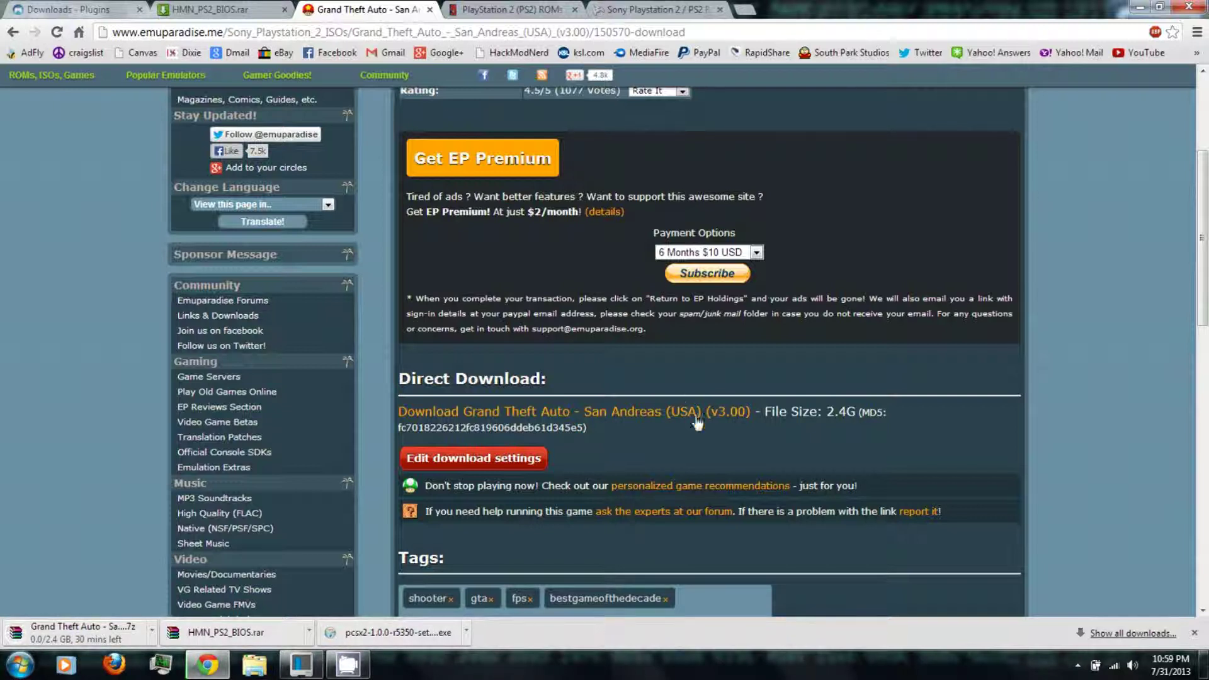
{"action": "scroll", "coordinate": [698, 457], "scroll_direction": "up", "scroll_amount": 4}
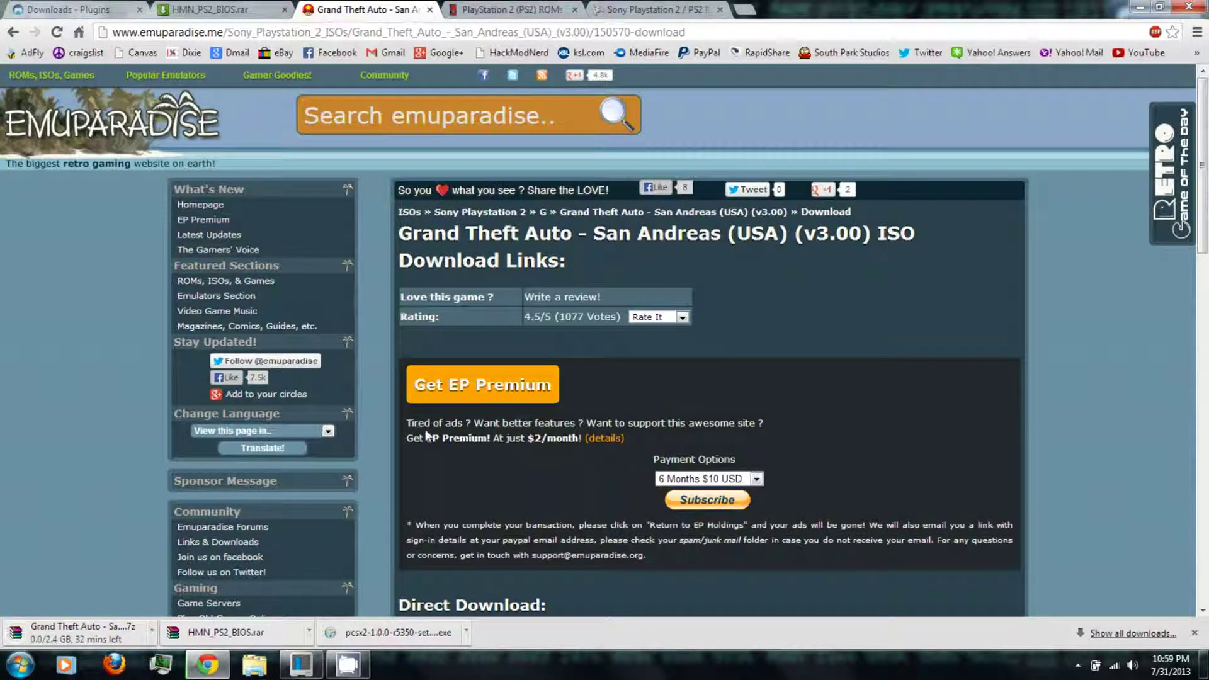
Step: Minimize the browser and use ImgBurn to start creating the image file E:\SLUS_21690.ISO from the disc in drive D:
{"action": "left_click", "coordinate": [1139, 10]}
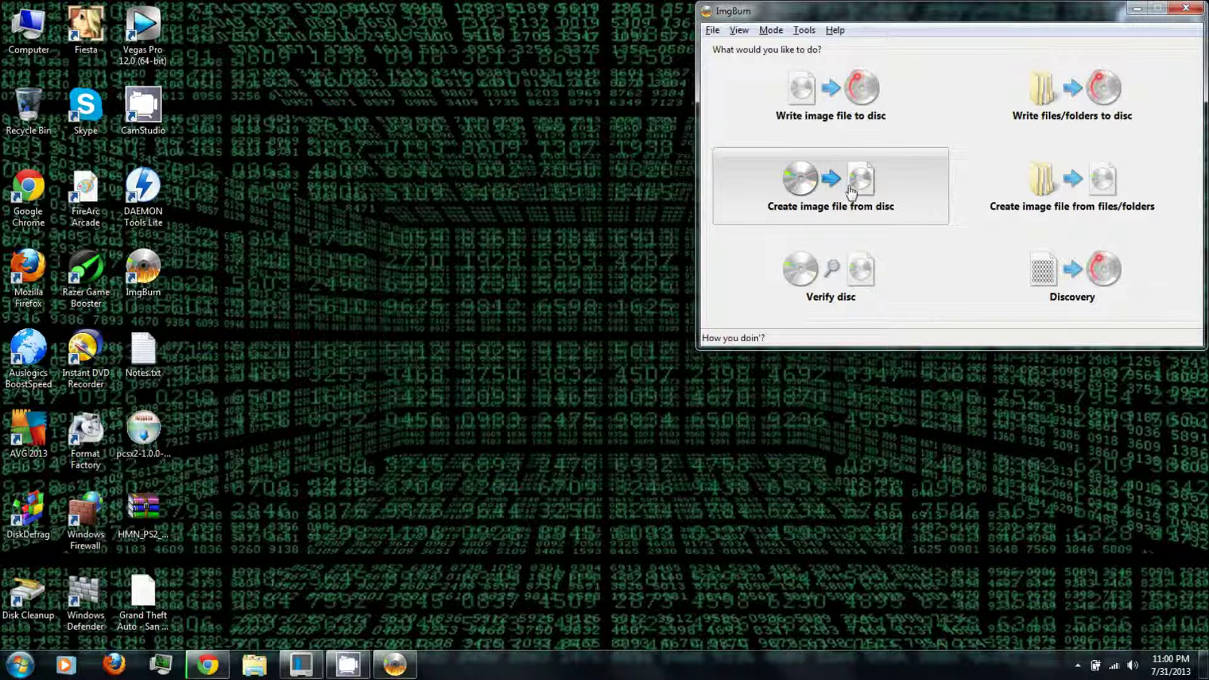
{"action": "left_click", "coordinate": [851, 192]}
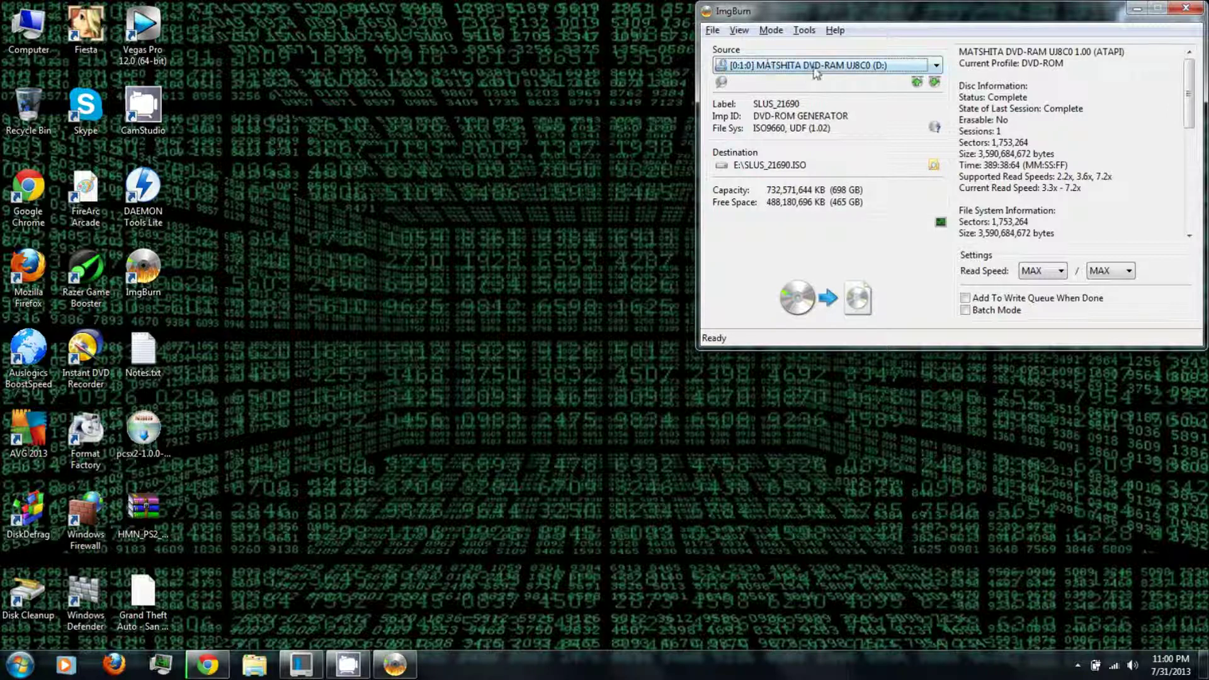
{"action": "left_click", "coordinate": [816, 69]}
{"action": "left_click", "coordinate": [818, 80]}
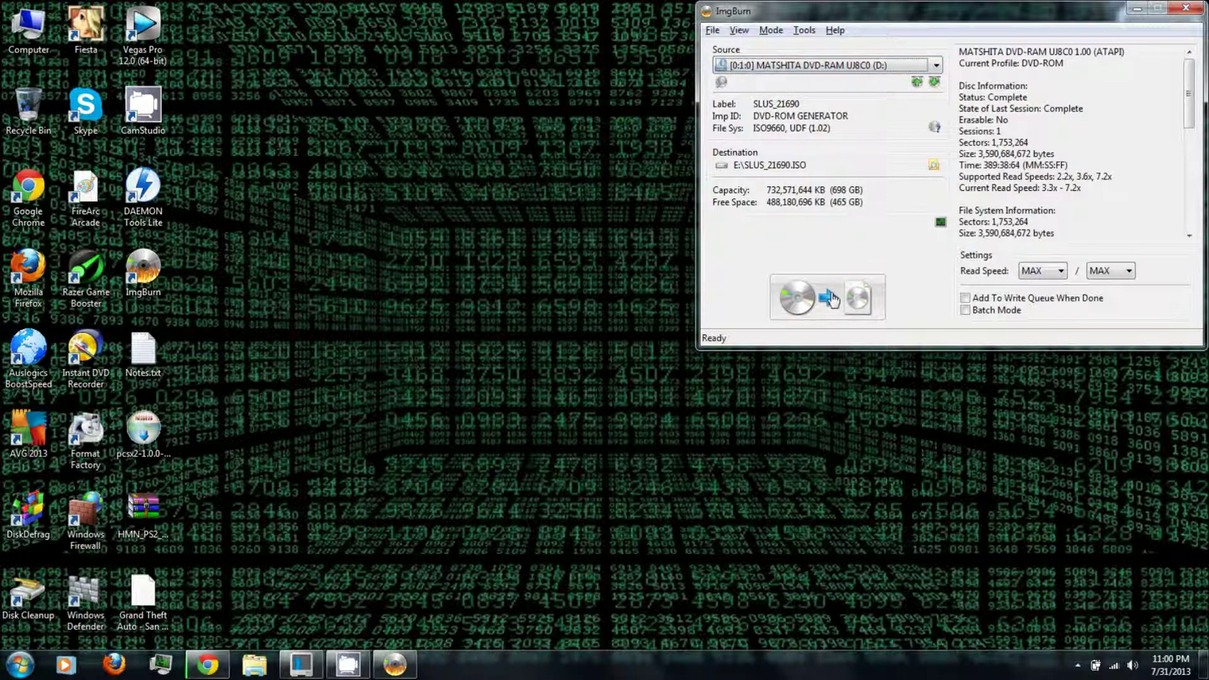
{"action": "left_click", "coordinate": [829, 298]}
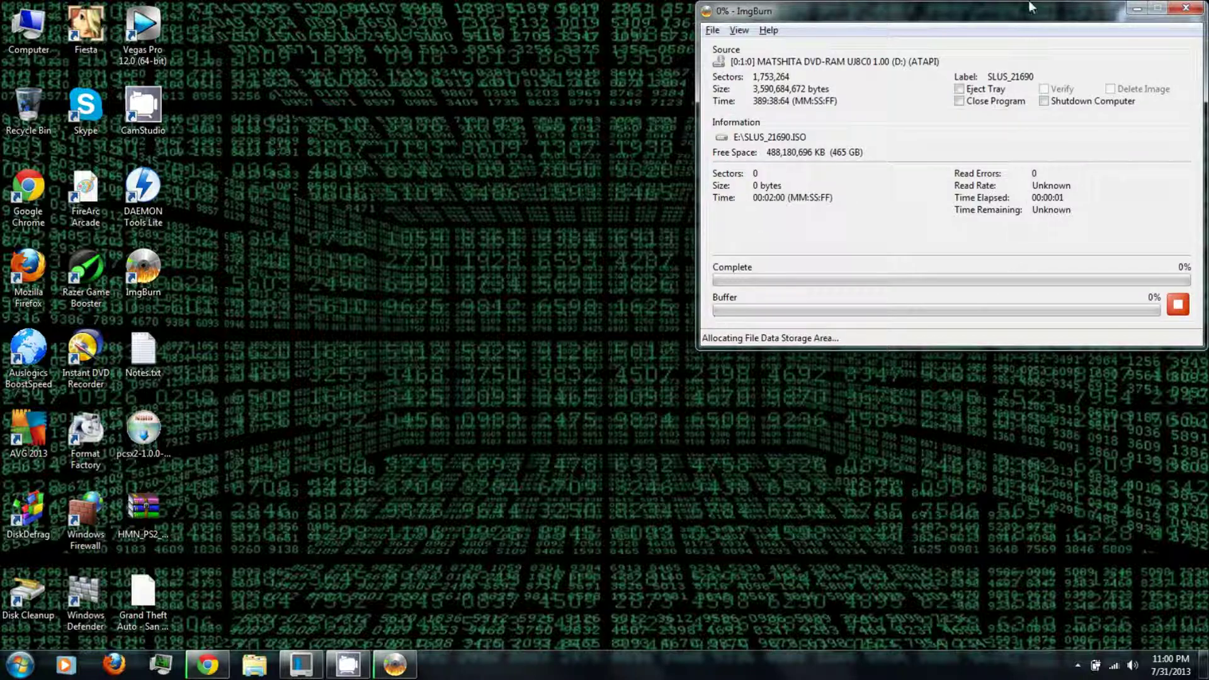
Step: Cancel the disc image creation, delete the incomplete file E:\SLUS_21690.ISO and close ImgBurn
{"action": "left_click", "coordinate": [1186, 8]}
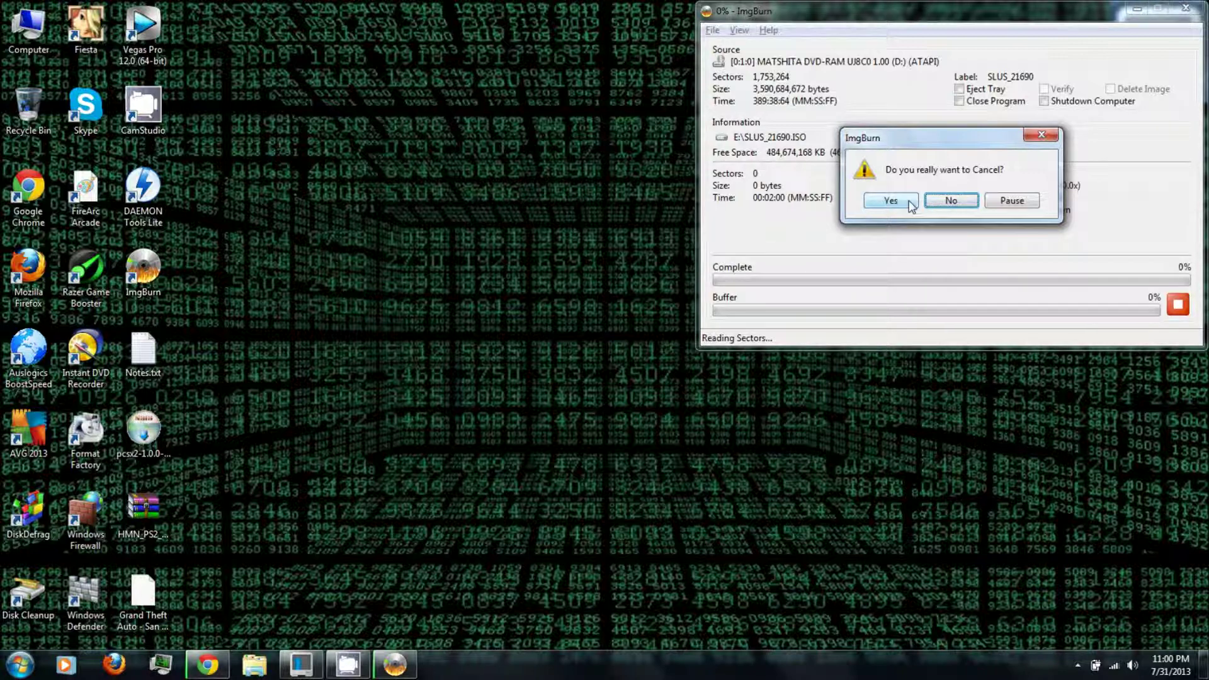
{"action": "left_click", "coordinate": [902, 202]}
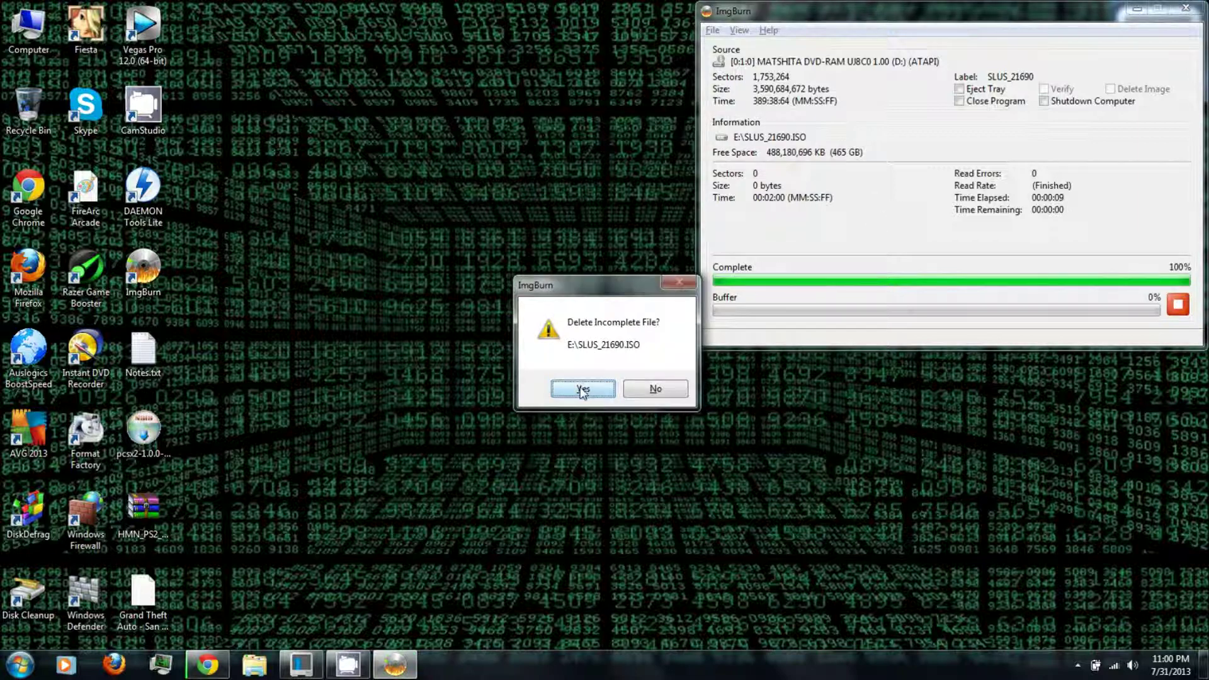
{"action": "left_click", "coordinate": [582, 389]}
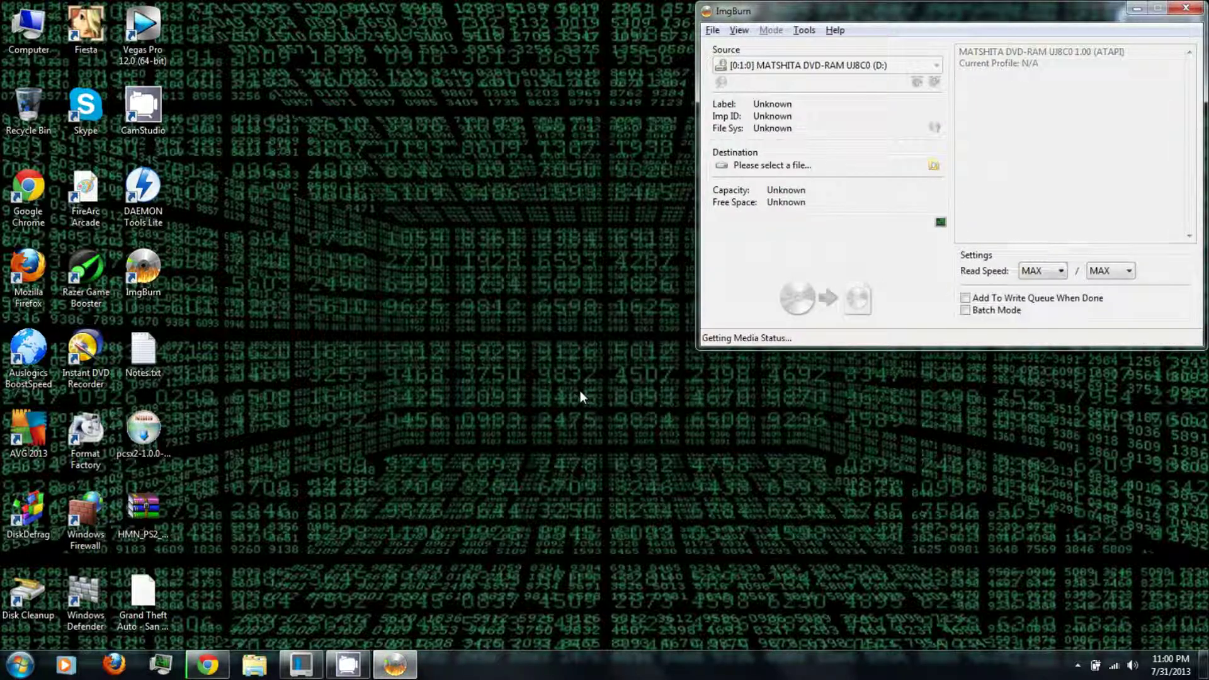
{"action": "left_click", "coordinate": [1185, 8]}
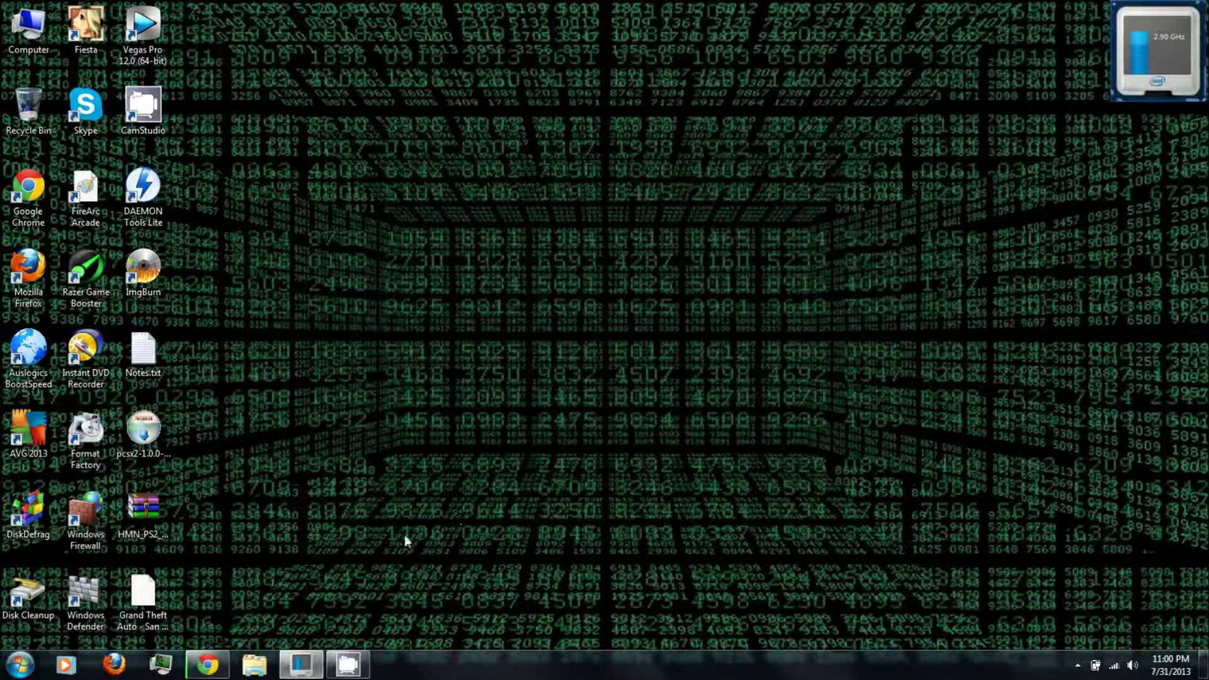
Step: Switch to the Emuparadise page in Chrome, list the PS2 games beginning with R and open Resident Evil 4 (USA)
{"action": "left_click", "coordinate": [199, 671]}
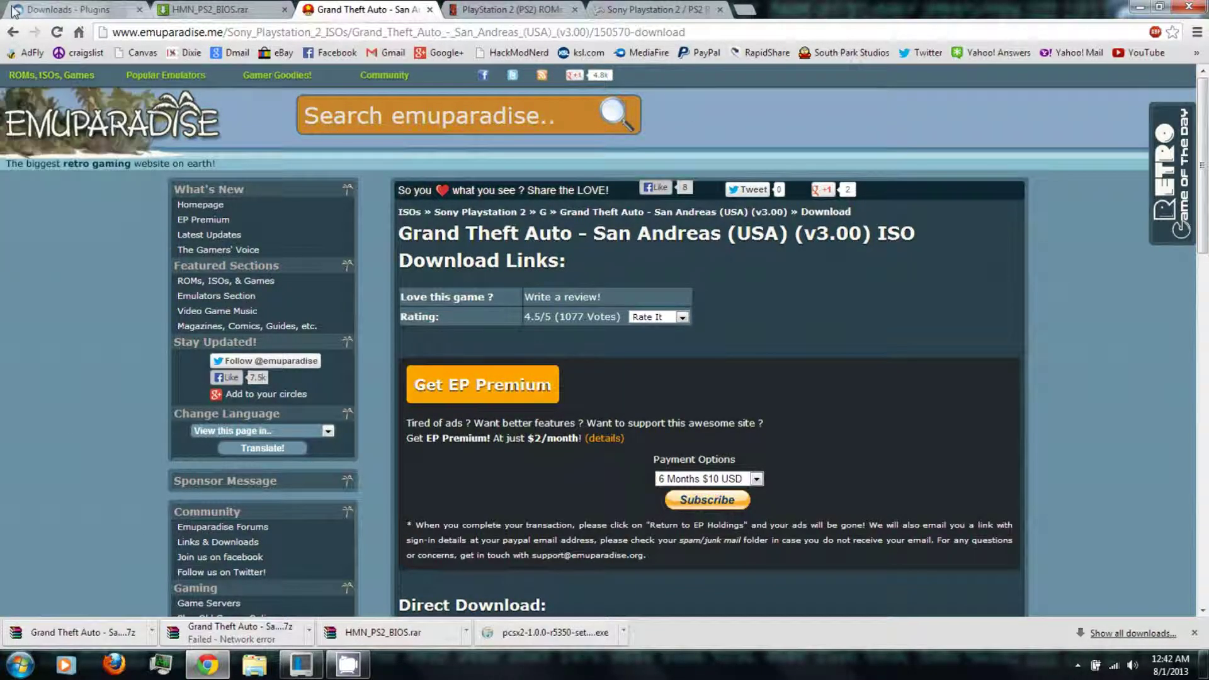
{"action": "left_click", "coordinate": [13, 32]}
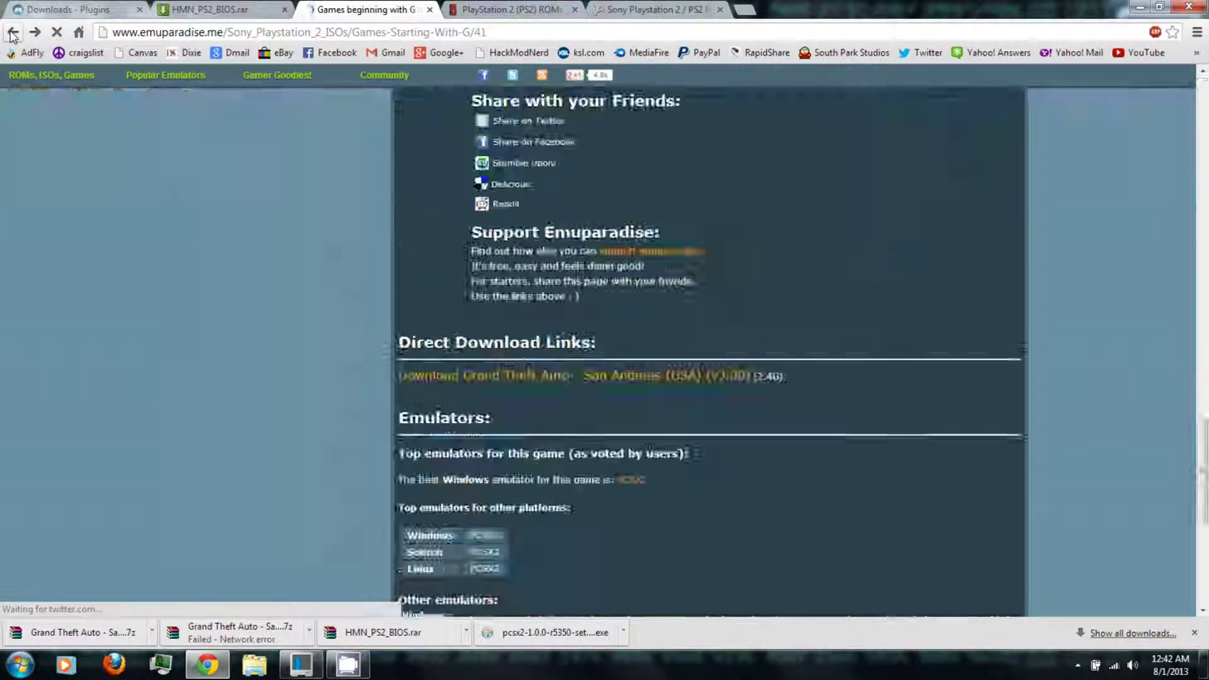
{"action": "left_click", "coordinate": [13, 32]}
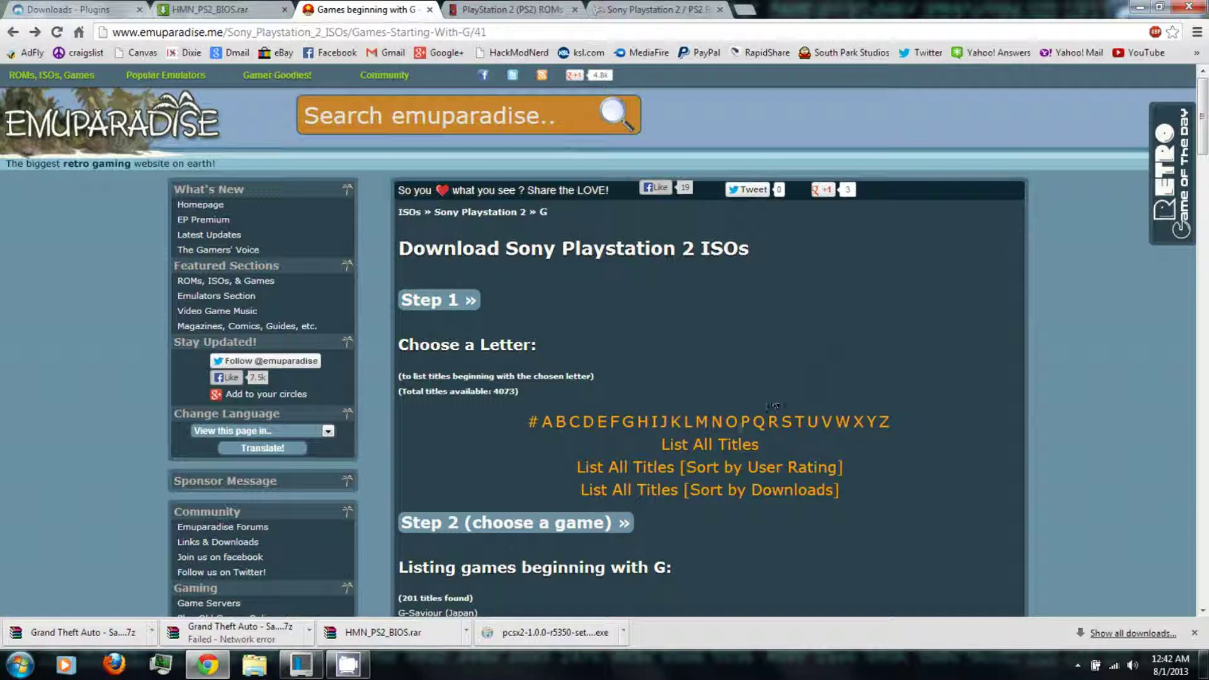
{"action": "left_click", "coordinate": [773, 424]}
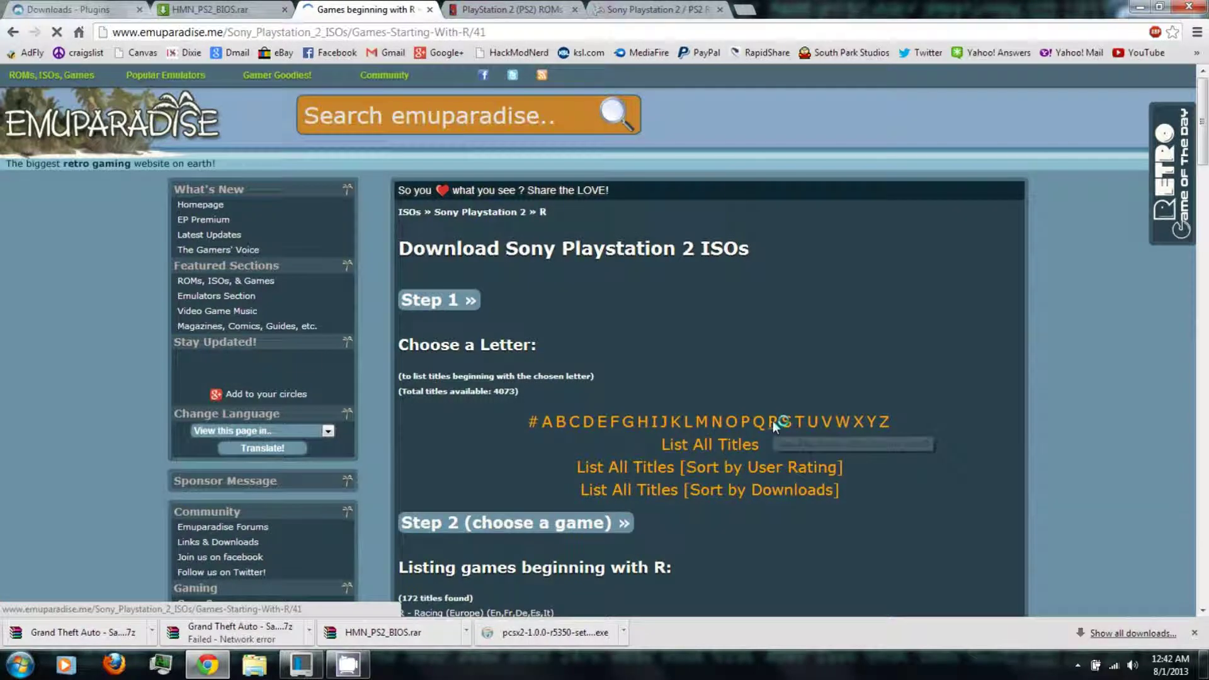
{"action": "scroll", "coordinate": [723, 322], "scroll_direction": "down", "scroll_amount": 20}
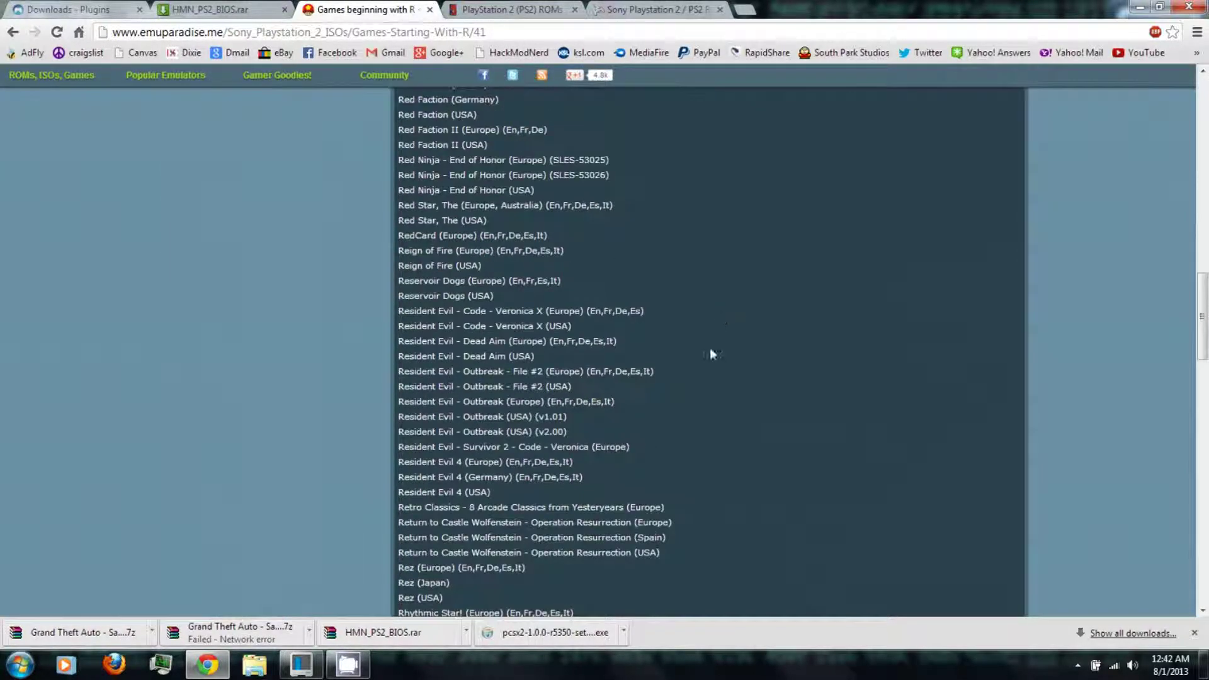
{"action": "left_click", "coordinate": [474, 495]}
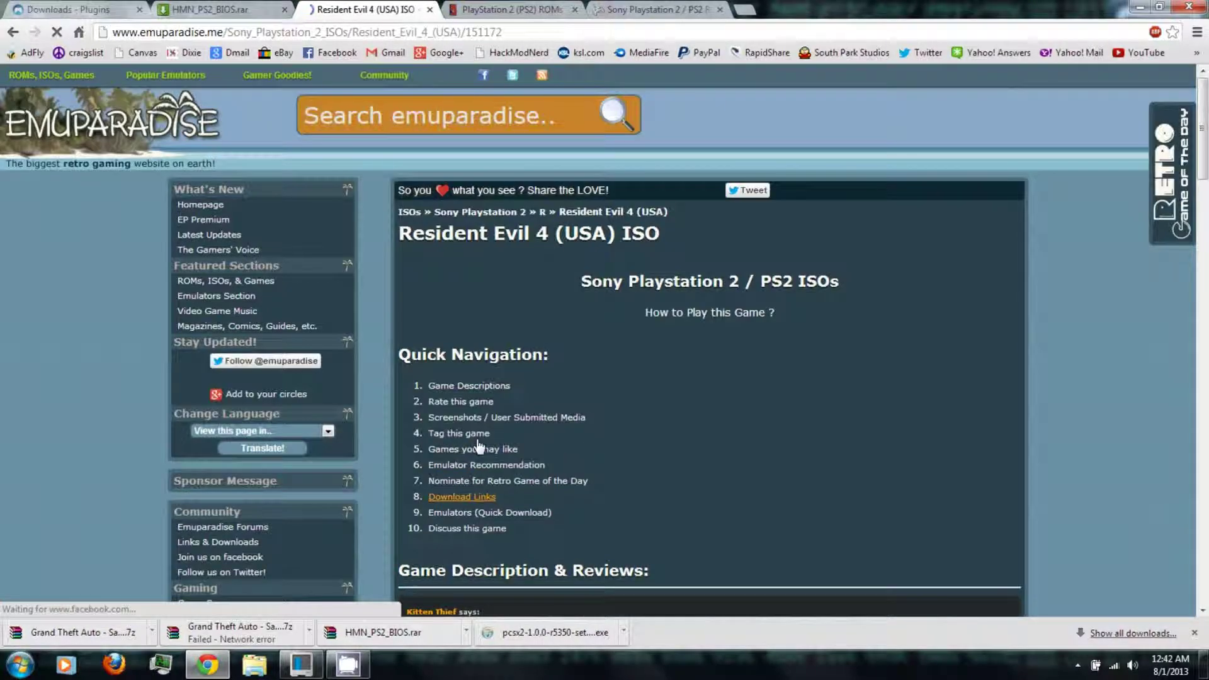
Step: View the Resident Evil 4 page's description and advance its user-submitted media to the second image
{"action": "scroll", "coordinate": [554, 369], "scroll_direction": "down", "scroll_amount": 6}
{"action": "scroll", "coordinate": [603, 371], "scroll_direction": "down", "scroll_amount": 3}
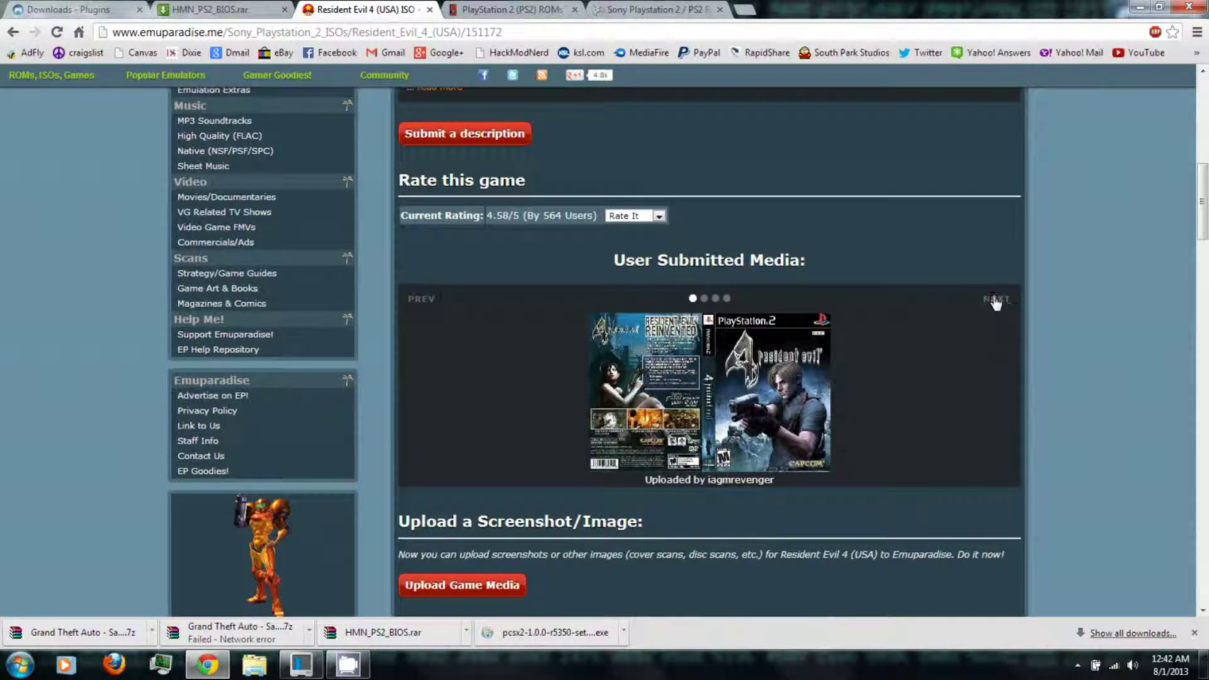
{"action": "left_click", "coordinate": [994, 299]}
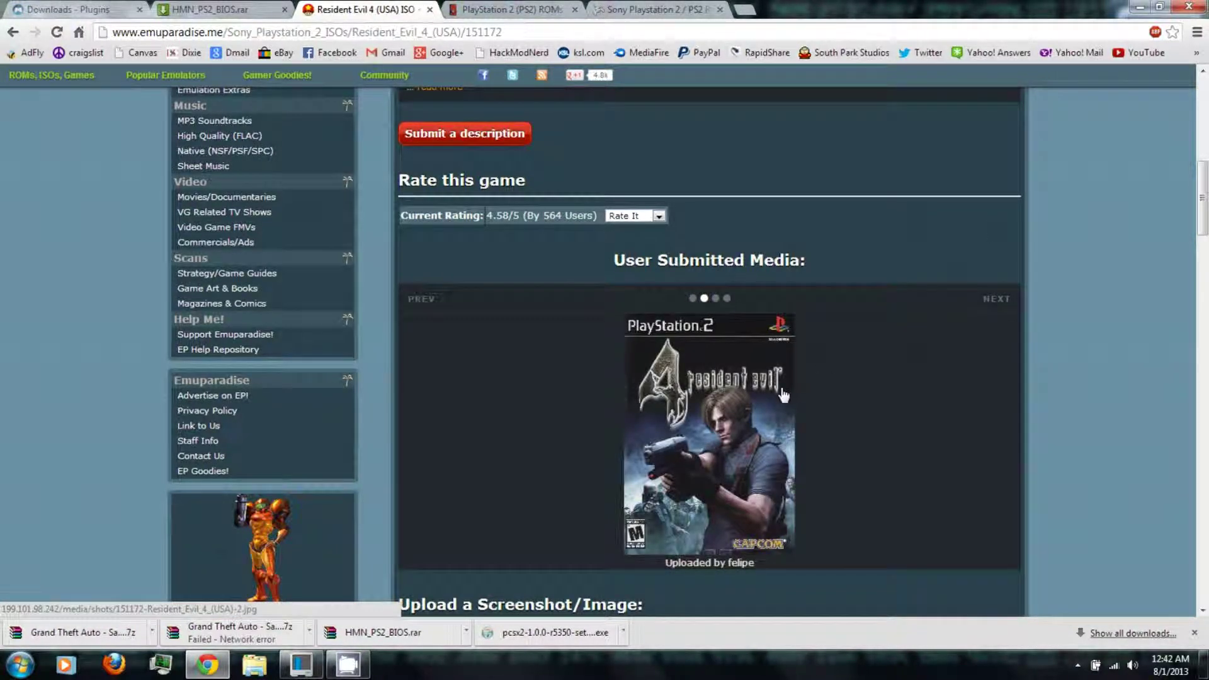
Step: Start the direct download of Resident Evil 4 (USA) through the game's download links page
{"action": "scroll", "coordinate": [750, 358], "scroll_direction": "down", "scroll_amount": 7}
{"action": "scroll", "coordinate": [613, 362], "scroll_direction": "down", "scroll_amount": 8}
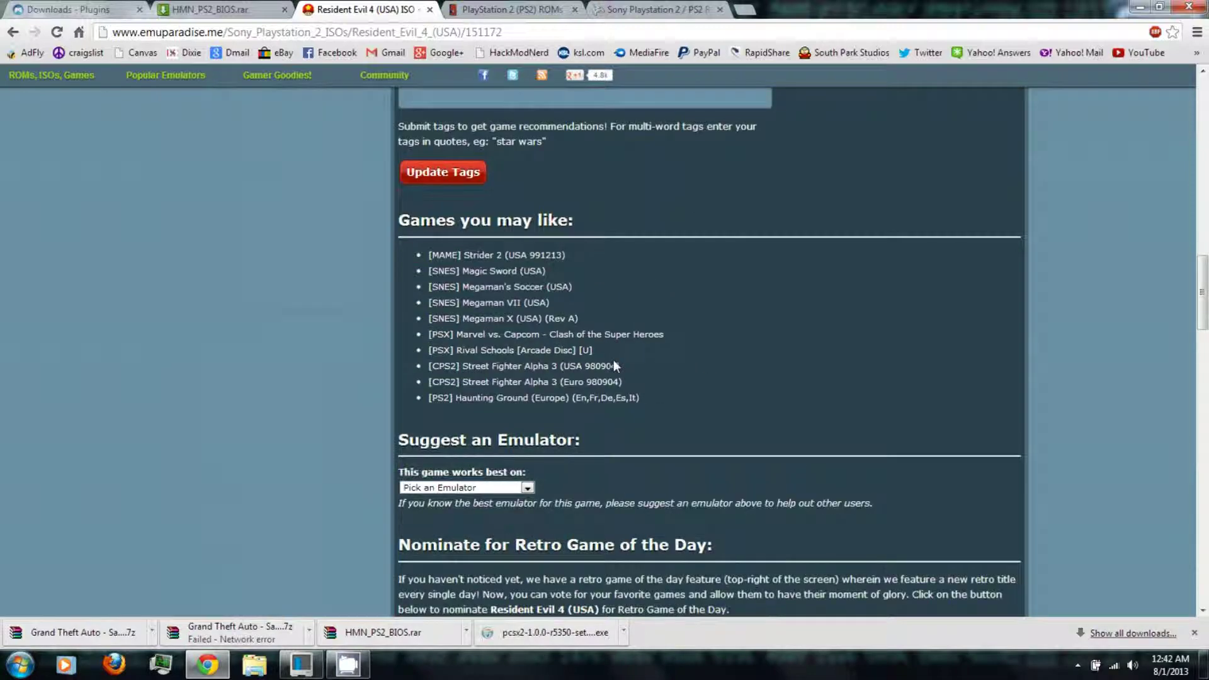
{"action": "scroll", "coordinate": [614, 367], "scroll_direction": "down", "scroll_amount": 2}
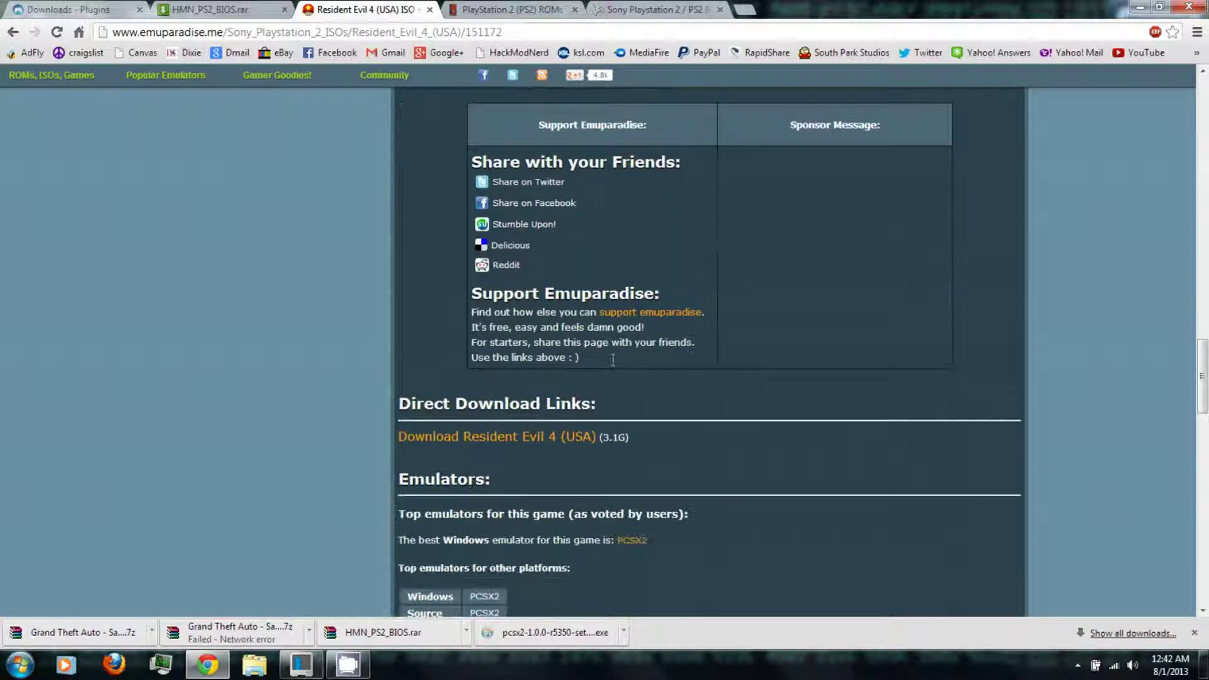
{"action": "left_click", "coordinate": [478, 438]}
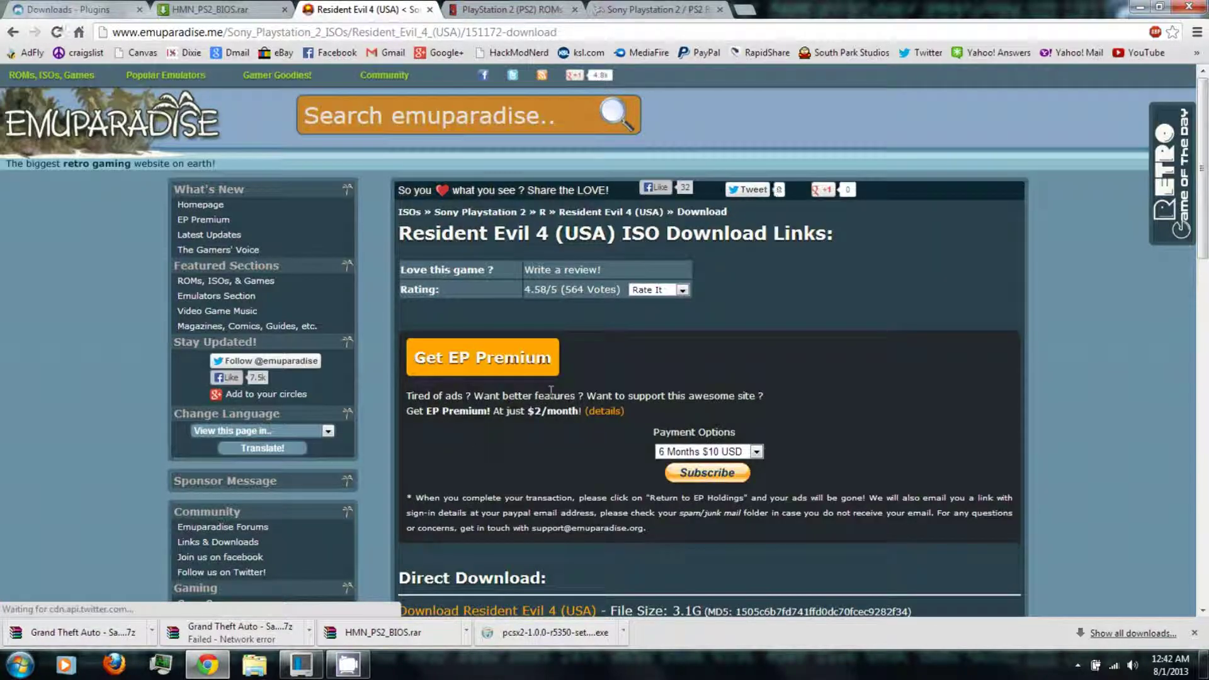
{"action": "scroll", "coordinate": [543, 393], "scroll_direction": "down", "scroll_amount": 1}
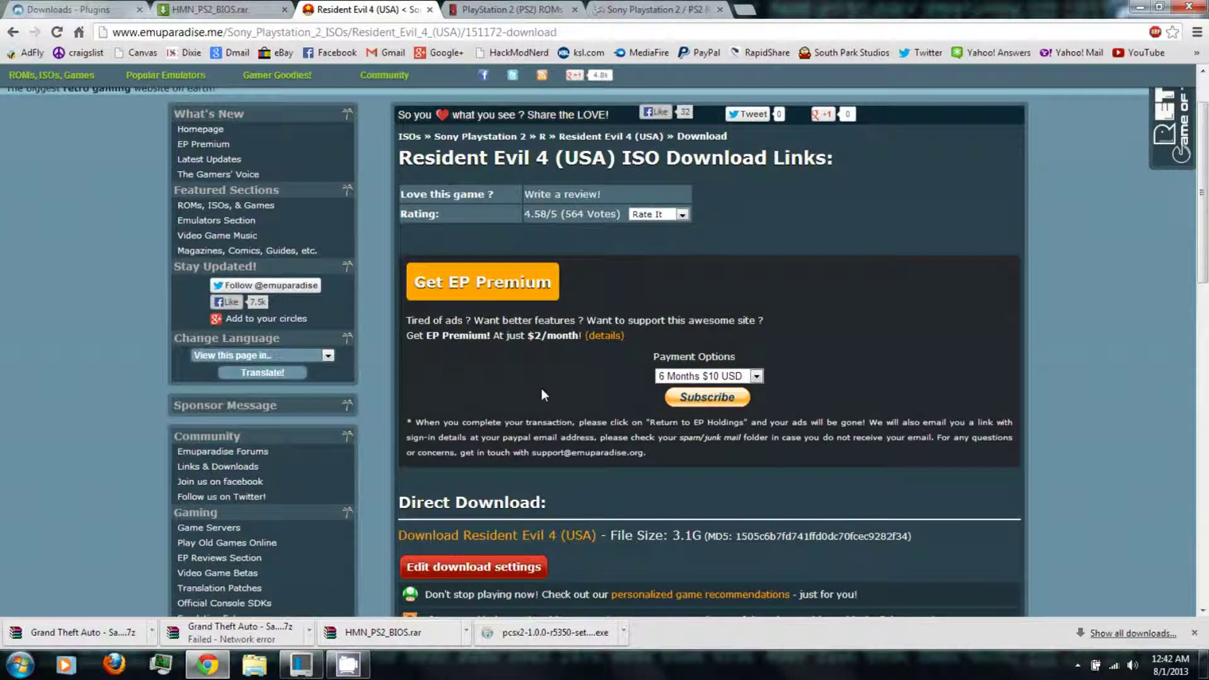
{"action": "scroll", "coordinate": [541, 390], "scroll_direction": "down", "scroll_amount": 1}
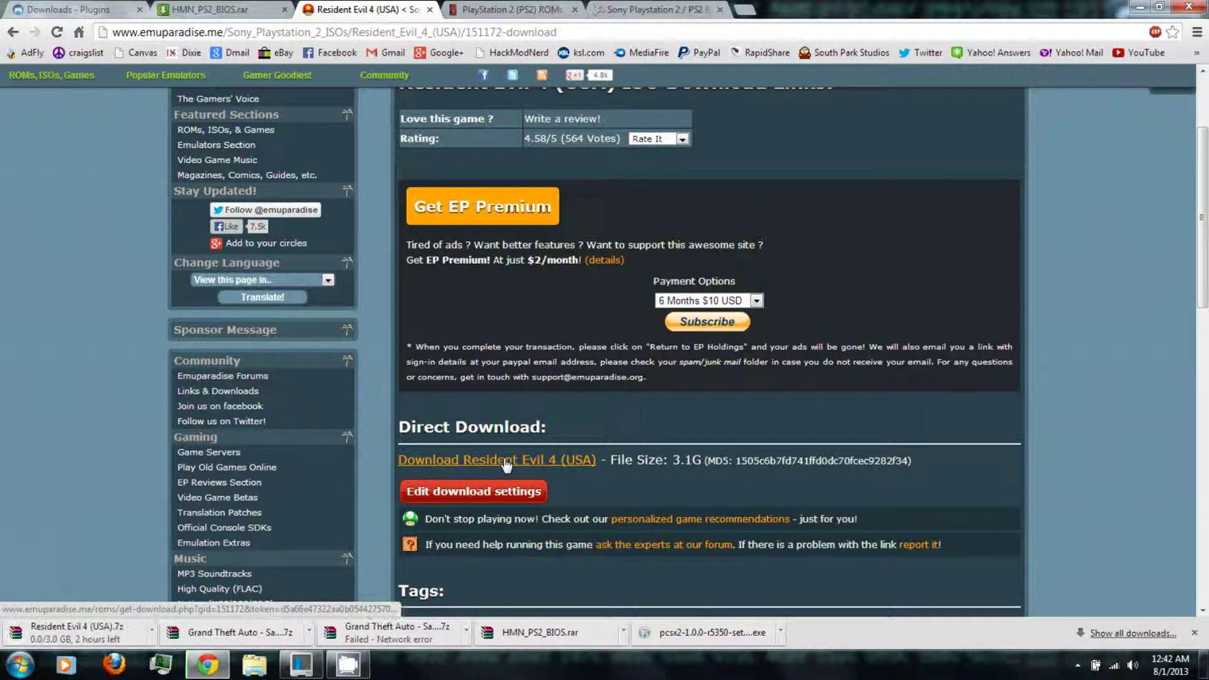
{"action": "scroll", "coordinate": [507, 464], "scroll_direction": "up", "scroll_amount": 2}
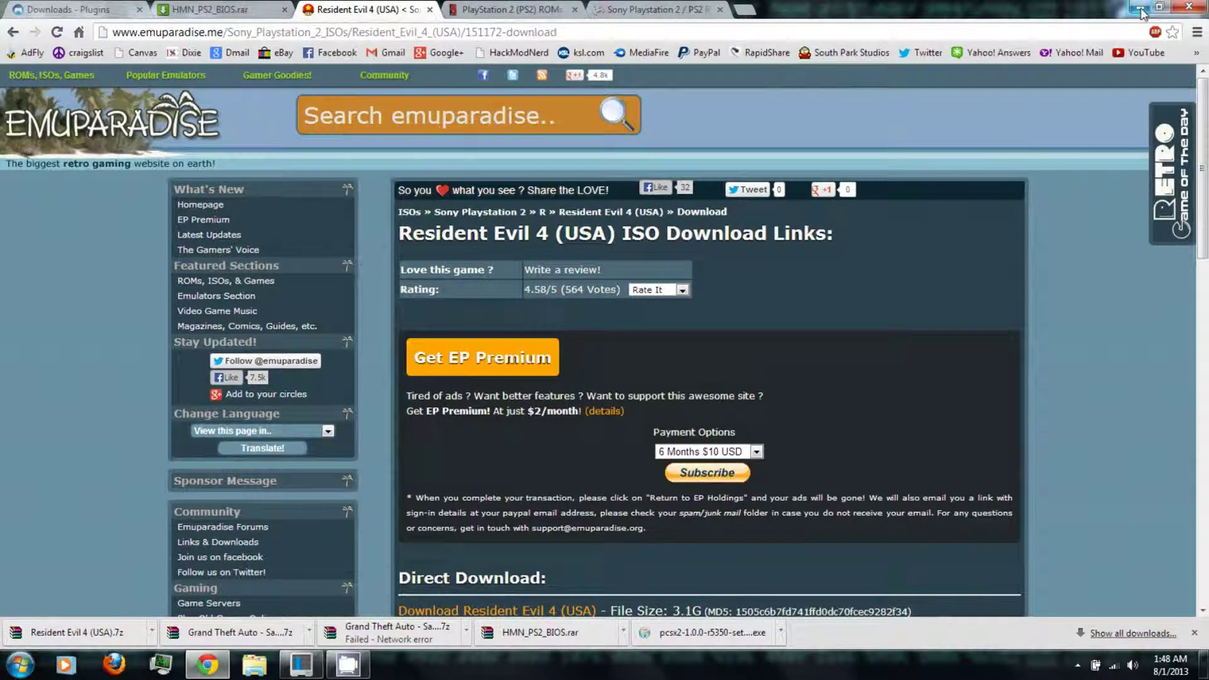
Step: Minimize the browser and install PCSX2 1.0.0 (r5350) with the default components in C:\Program Files (x86)\PCSX2 1.0.0
{"action": "left_click", "coordinate": [1140, 9]}
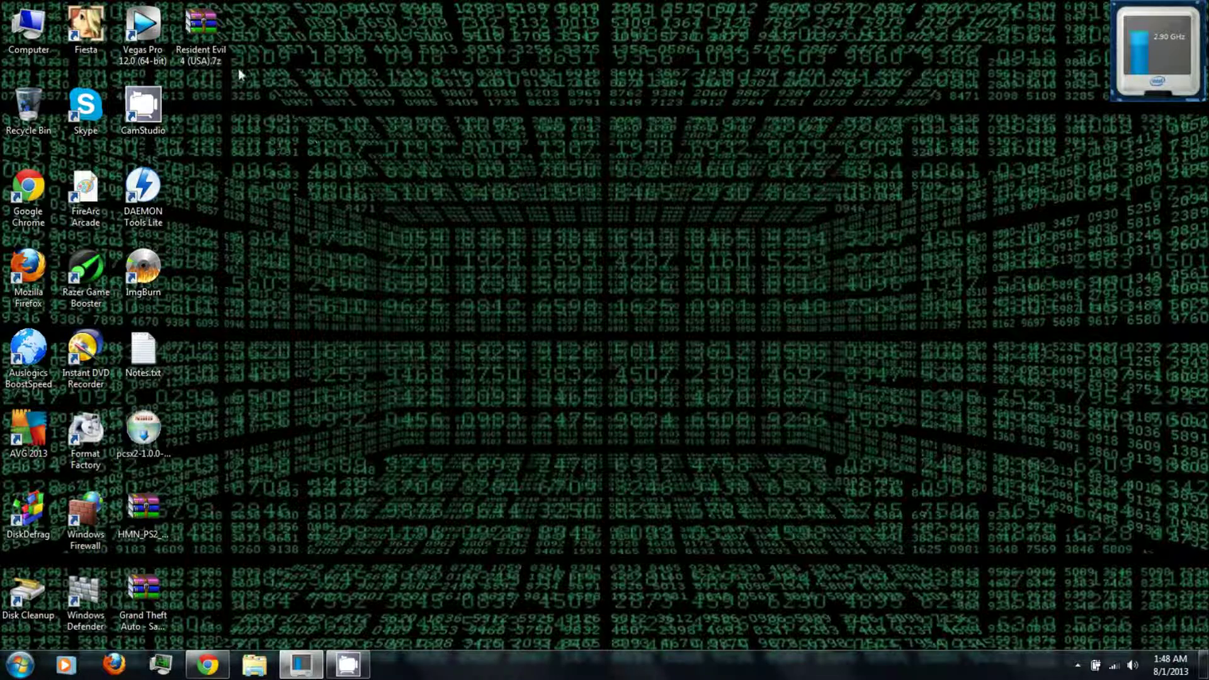
{"action": "double_click", "coordinate": [144, 434]}
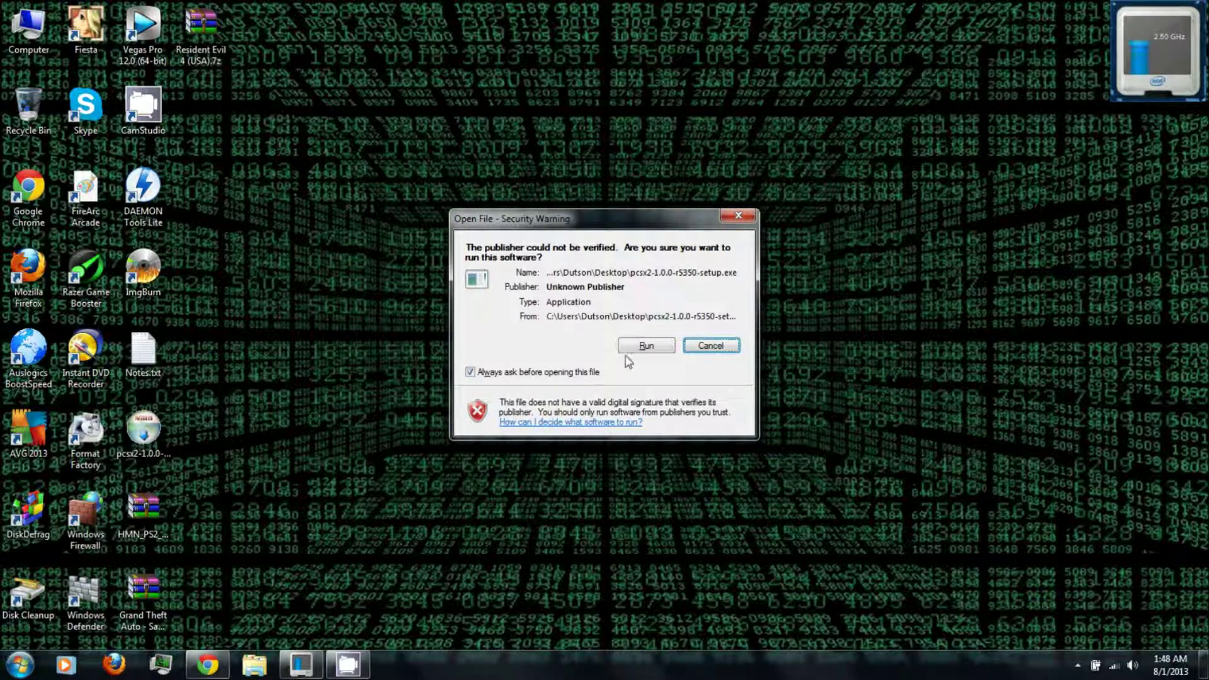
{"action": "left_click", "coordinate": [648, 346]}
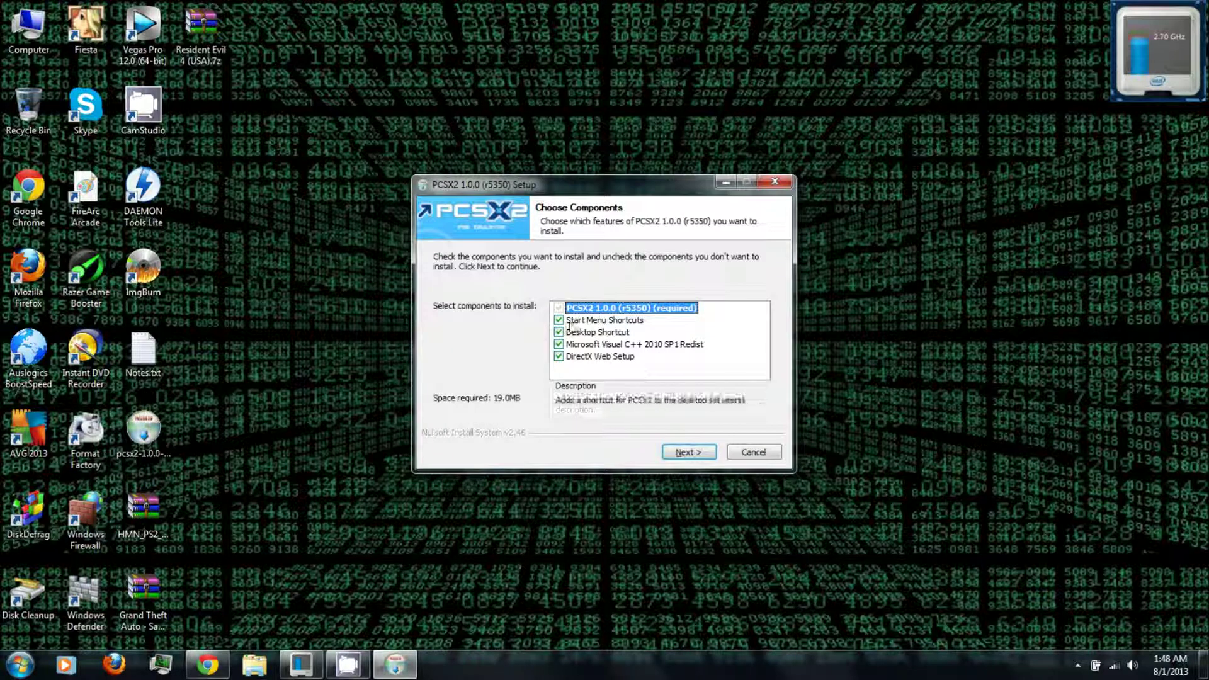
{"action": "left_click", "coordinate": [692, 455]}
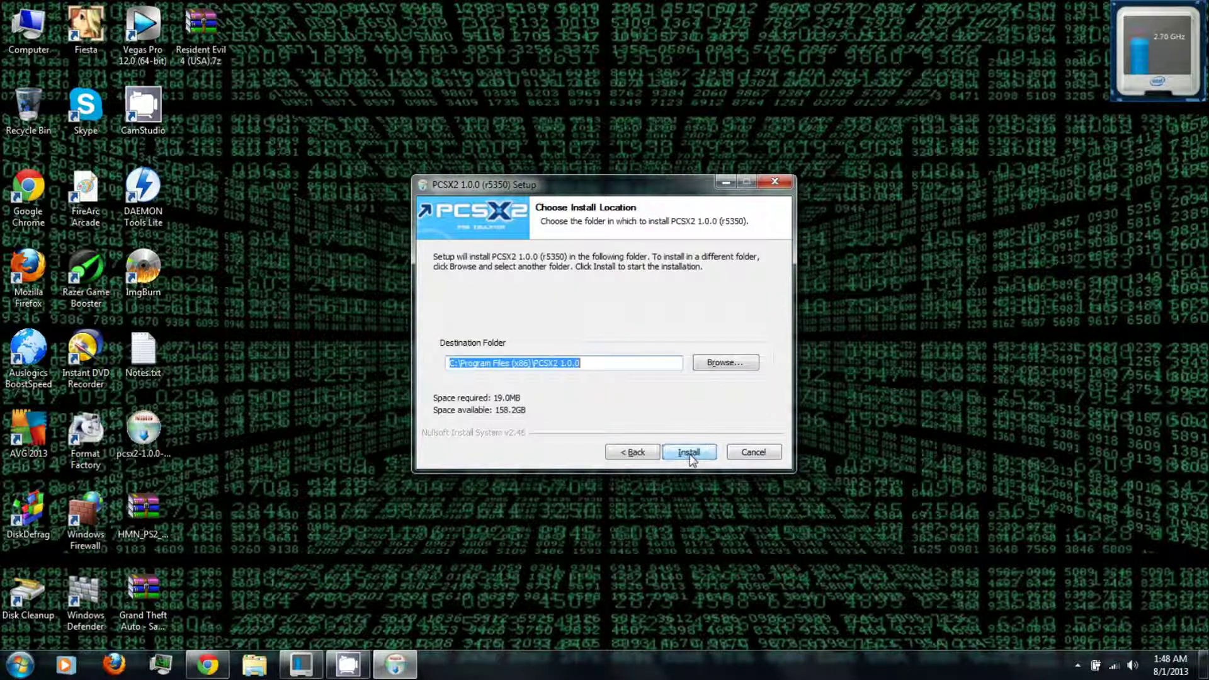
{"action": "left_click", "coordinate": [696, 454]}
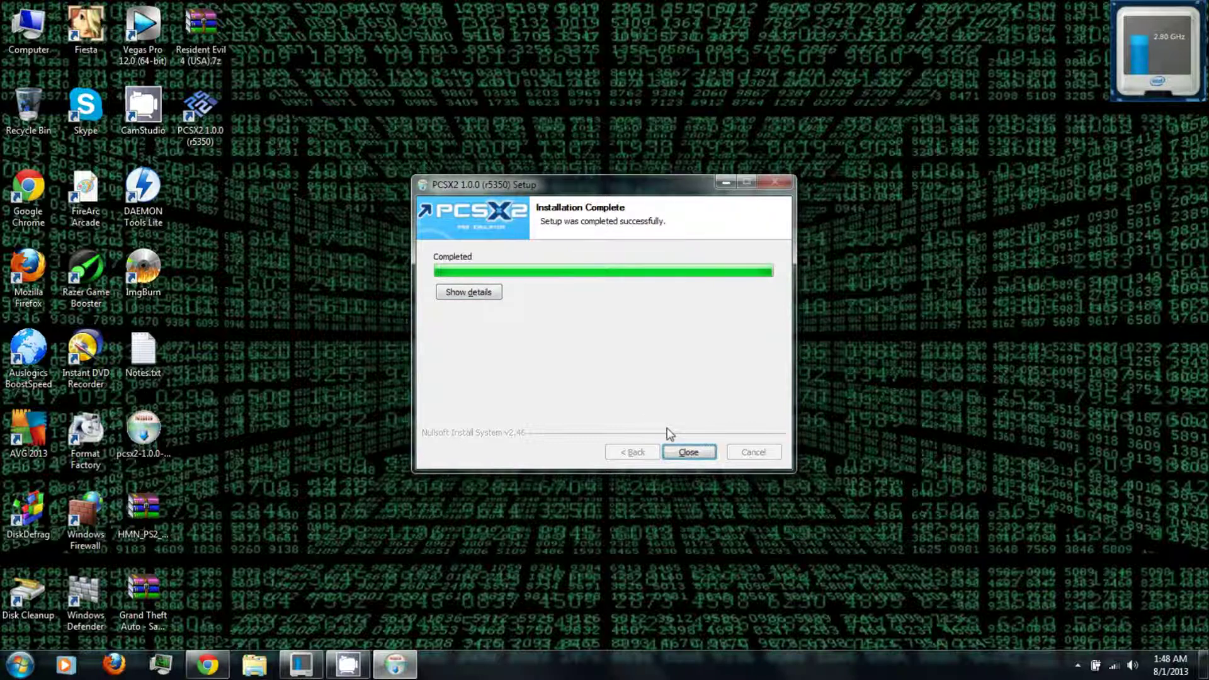
{"action": "left_click", "coordinate": [688, 454]}
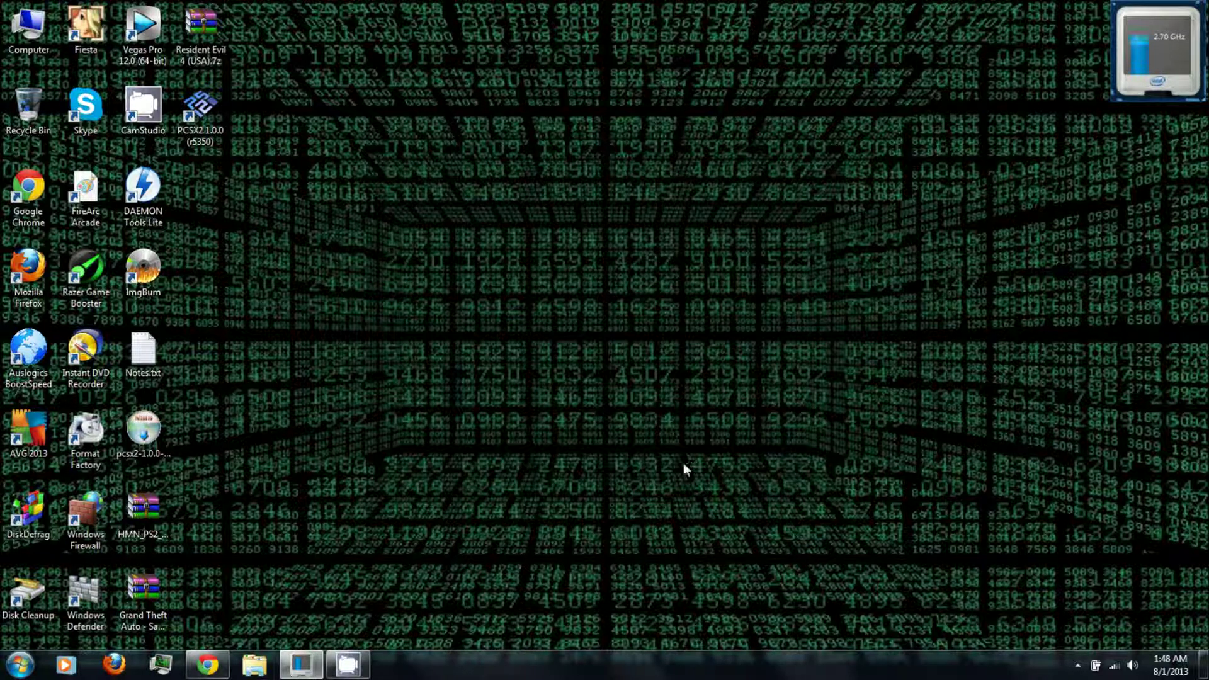
Step: Extract the desktop archive HMN_PS2_BIOS.rar with WinRAR into its own HMN_PS2_BIOS folder
{"action": "right_click", "coordinate": [147, 511]}
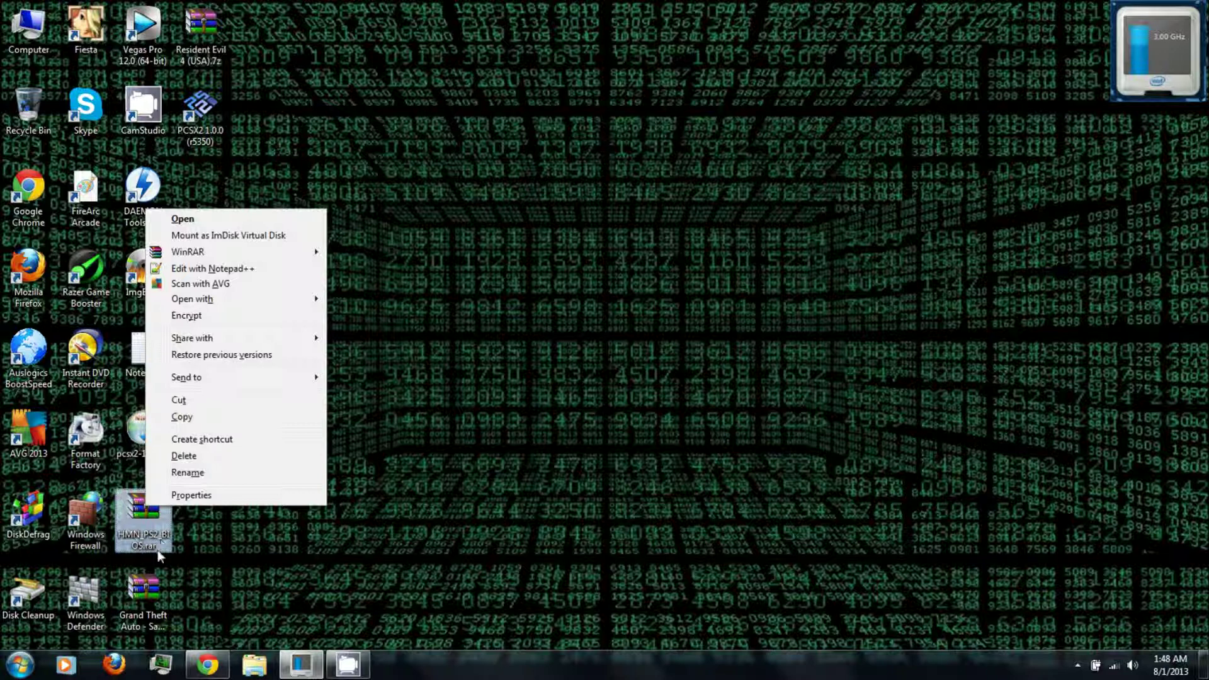
{"action": "mouse_move", "coordinate": [208, 253]}
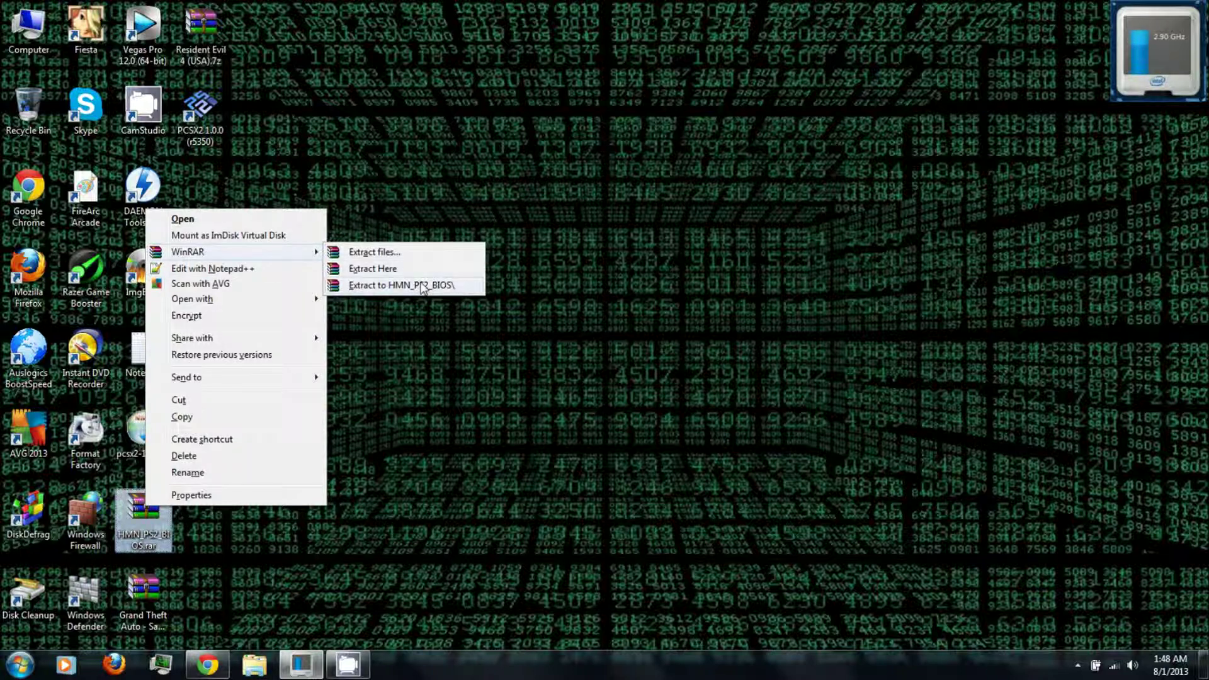
{"action": "left_click", "coordinate": [420, 285]}
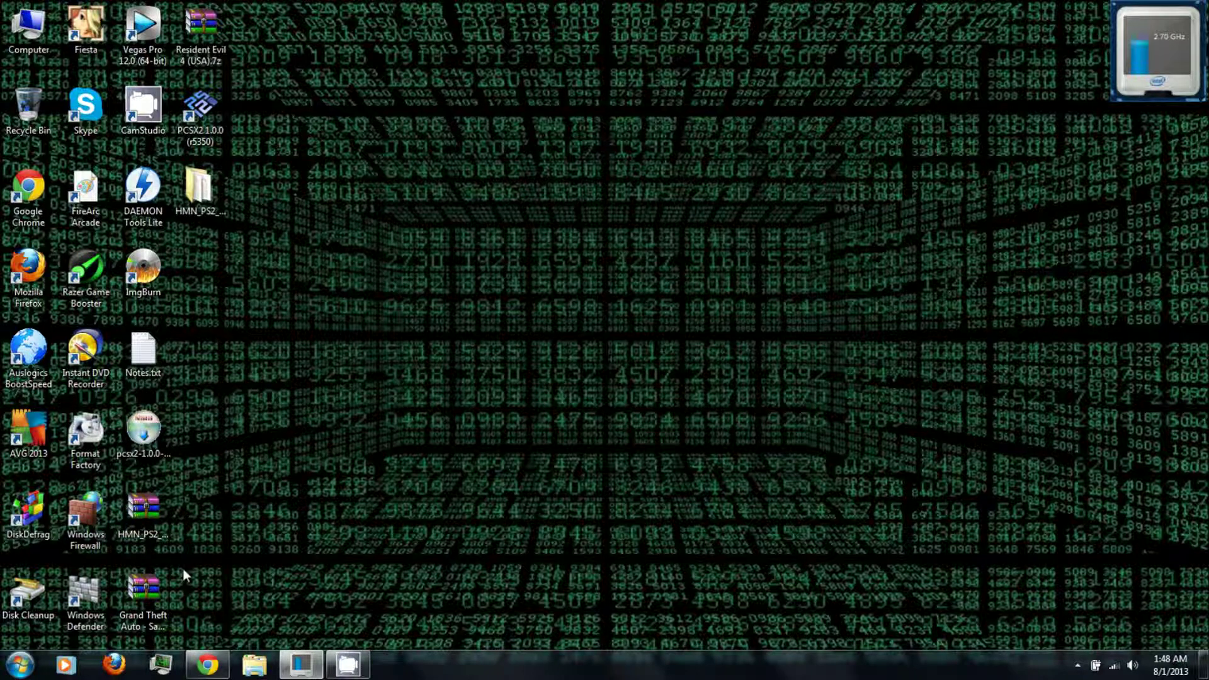
Step: Extract the Grand Theft Auto - San Andreas and Resident Evil 4 (USA) .7z archives on the desktop with WinRAR
{"action": "right_click", "coordinate": [149, 587]}
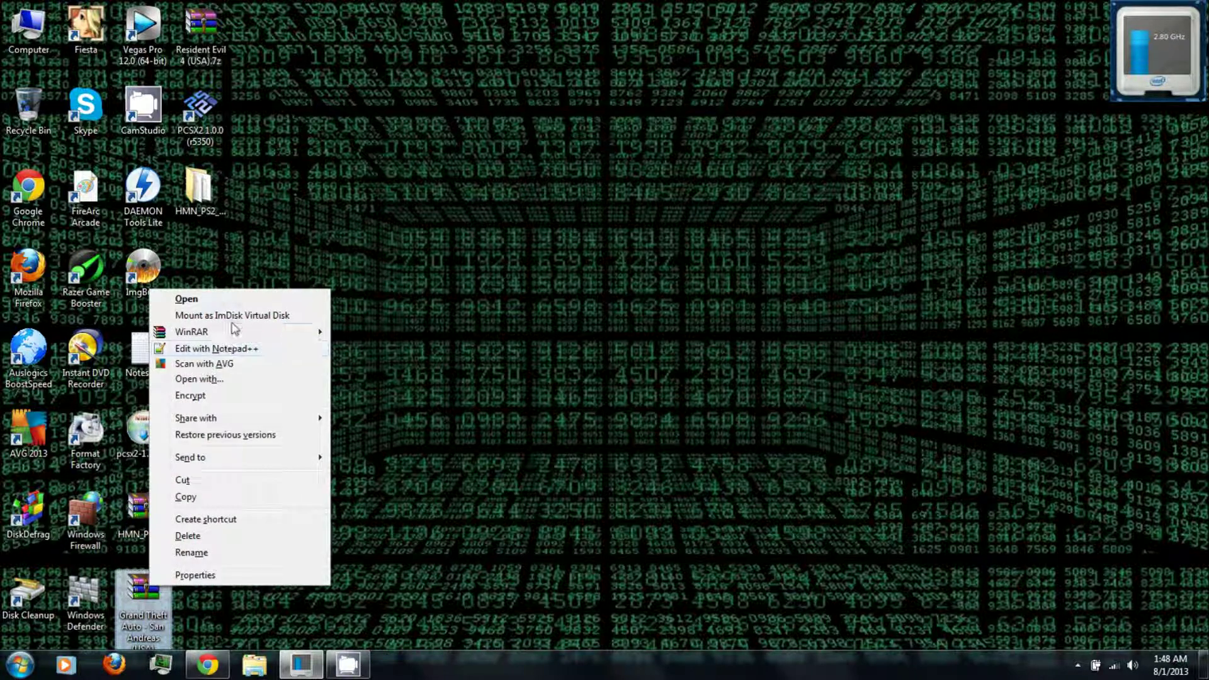
{"action": "mouse_move", "coordinate": [234, 330]}
{"action": "left_click", "coordinate": [363, 369]}
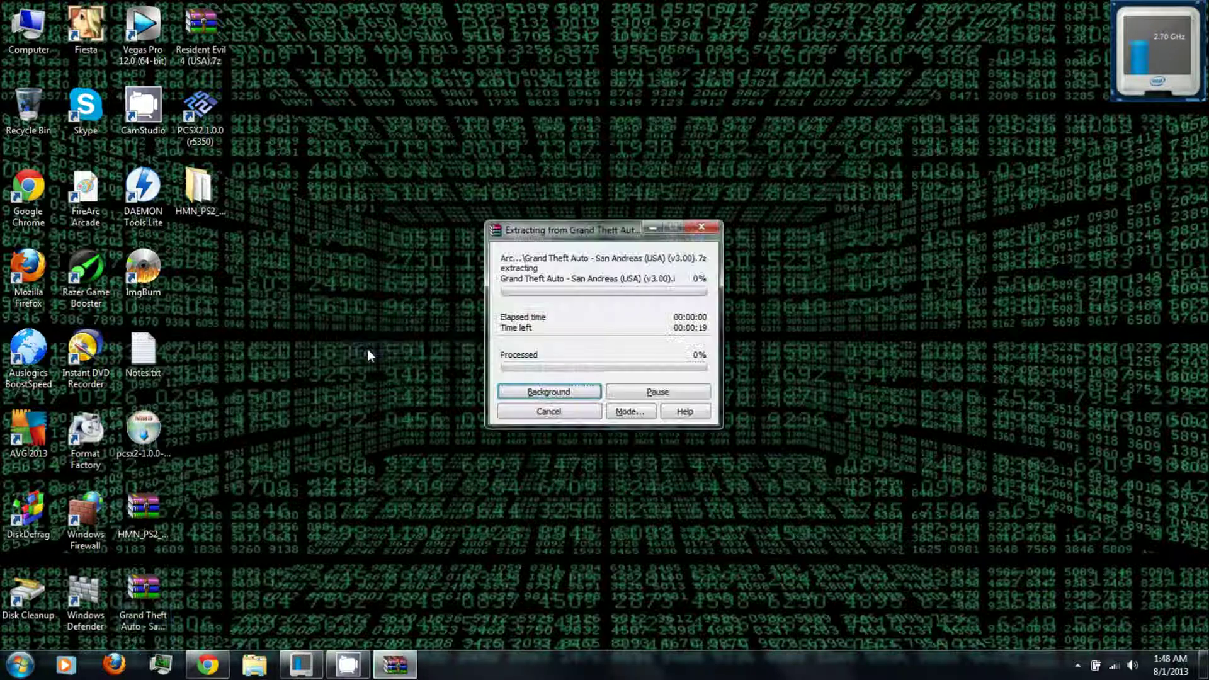
{"action": "right_click", "coordinate": [200, 35]}
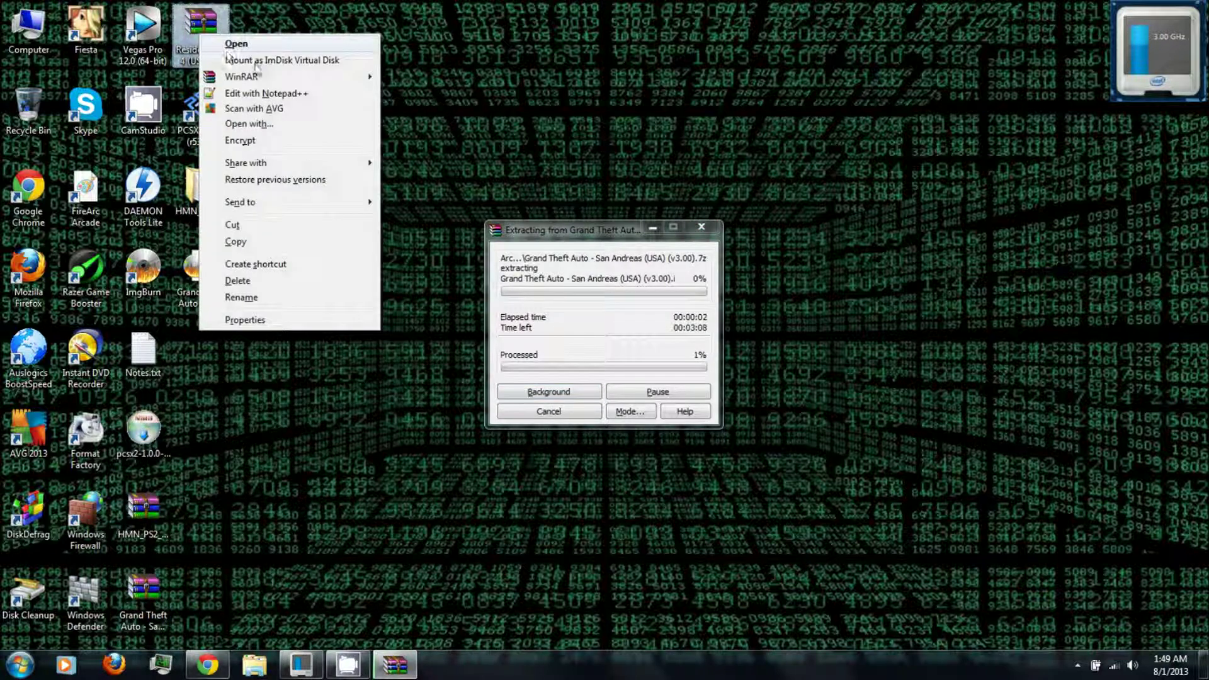
{"action": "mouse_move", "coordinate": [318, 80]}
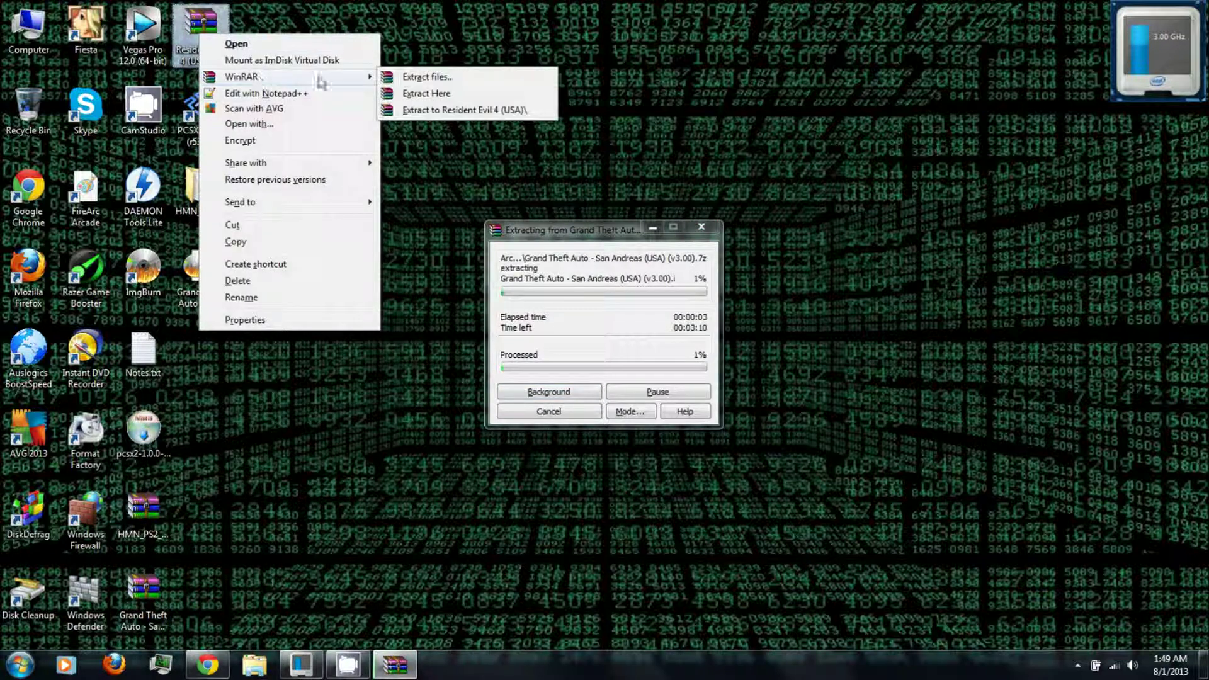
{"action": "left_click", "coordinate": [431, 107]}
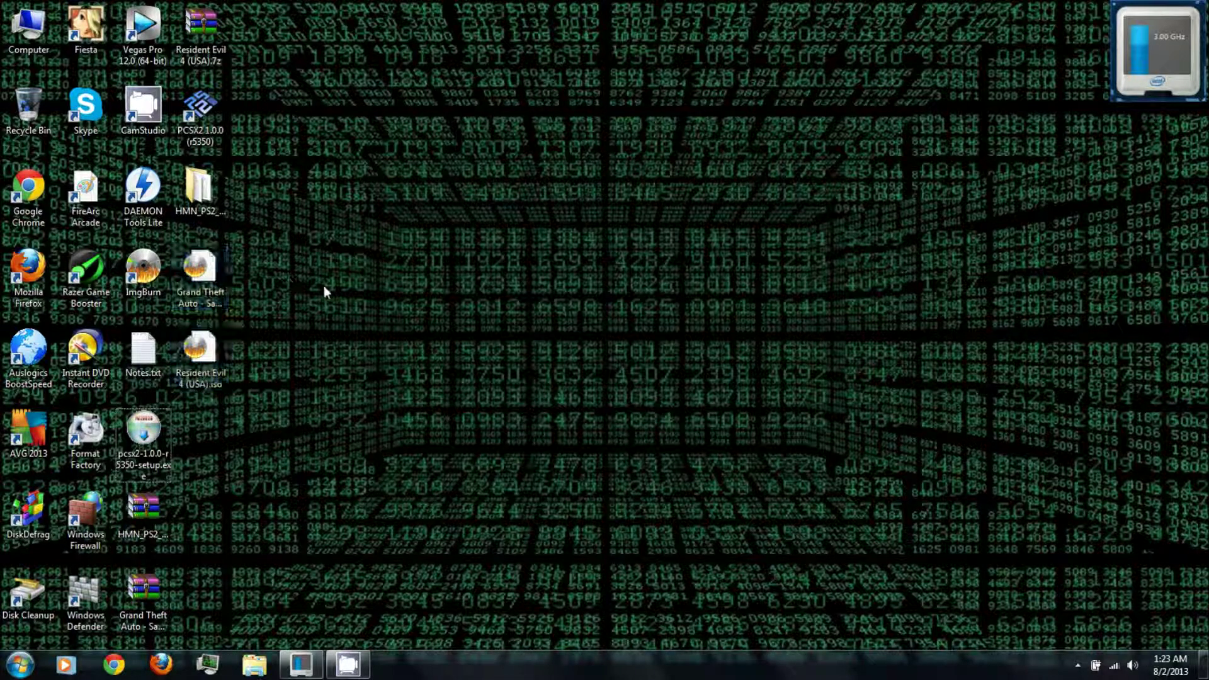
Step: Launch PCSX2 1.0.0 (r5350) and apply English (U.S.) as the language in the First Time Configuration
{"action": "double_click", "coordinate": [212, 110]}
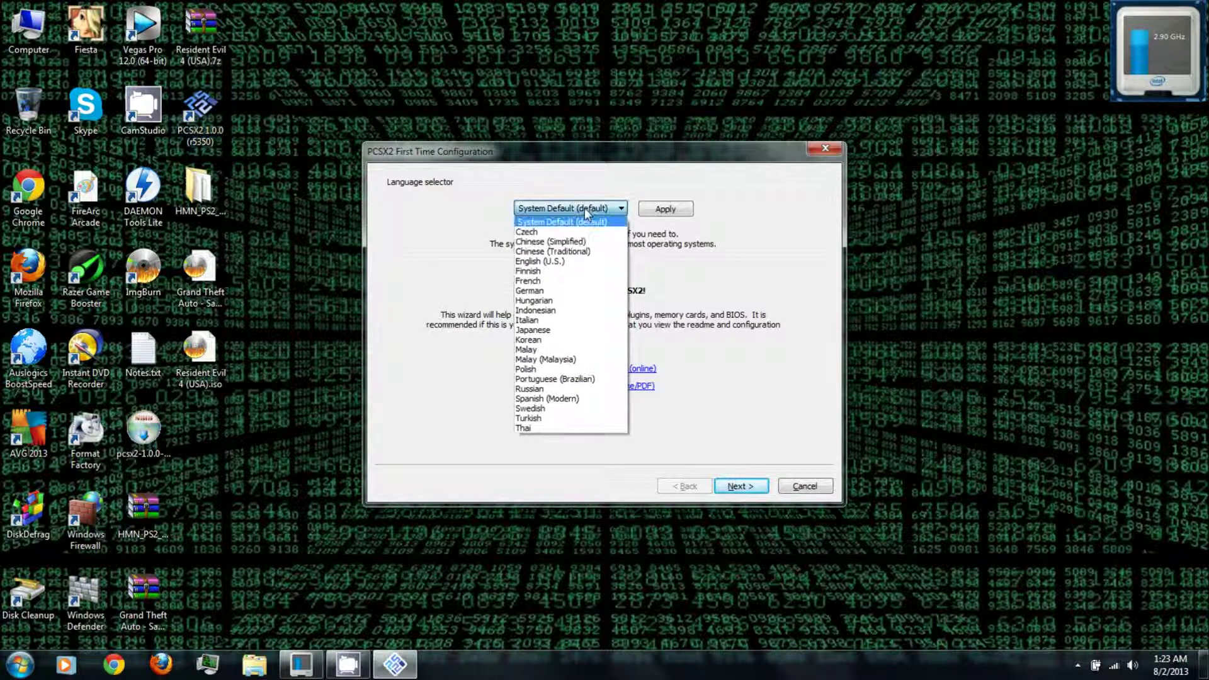
{"action": "left_click", "coordinate": [545, 261]}
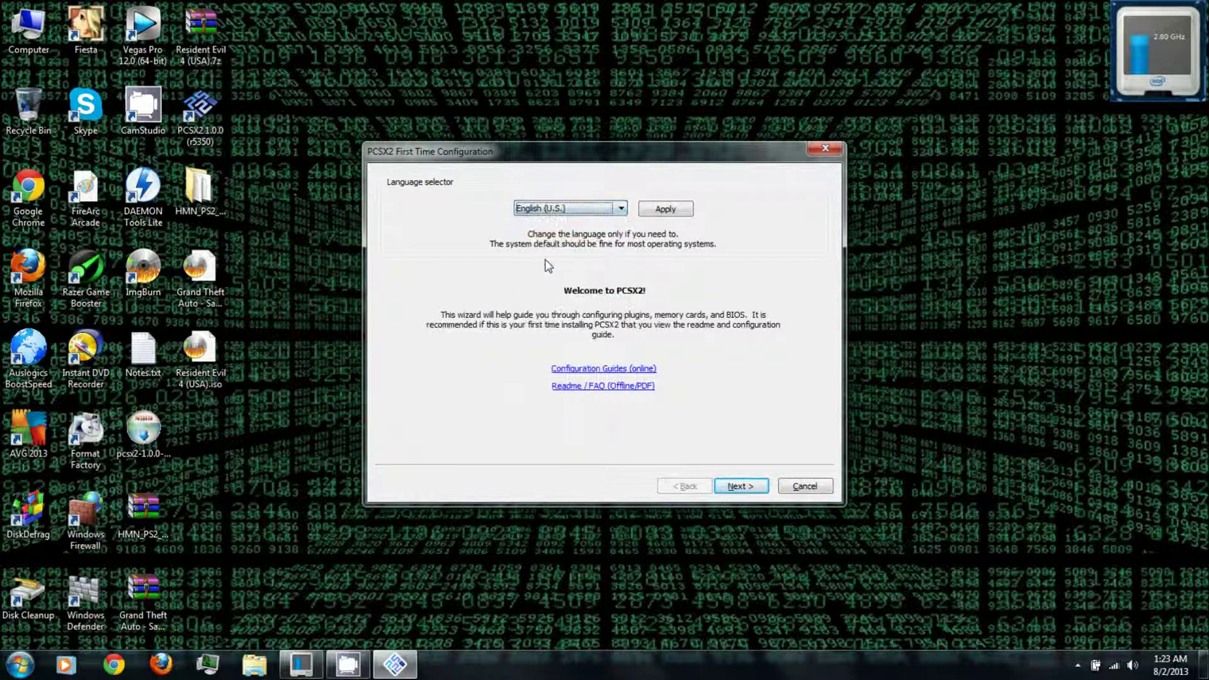
{"action": "left_click", "coordinate": [661, 211]}
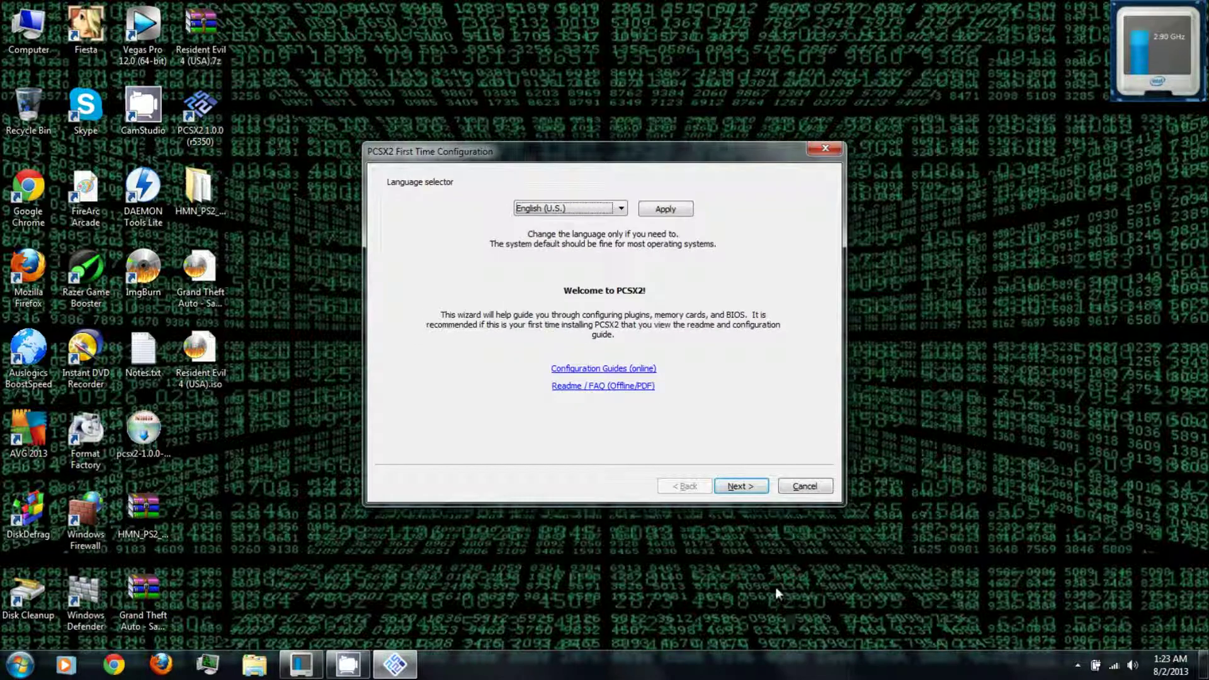
Step: Continue to the plugins page and set the GSdx resolution to 1600x900 60Hz and the renderer to Direct3D11 (Hardware)
{"action": "left_click", "coordinate": [740, 486]}
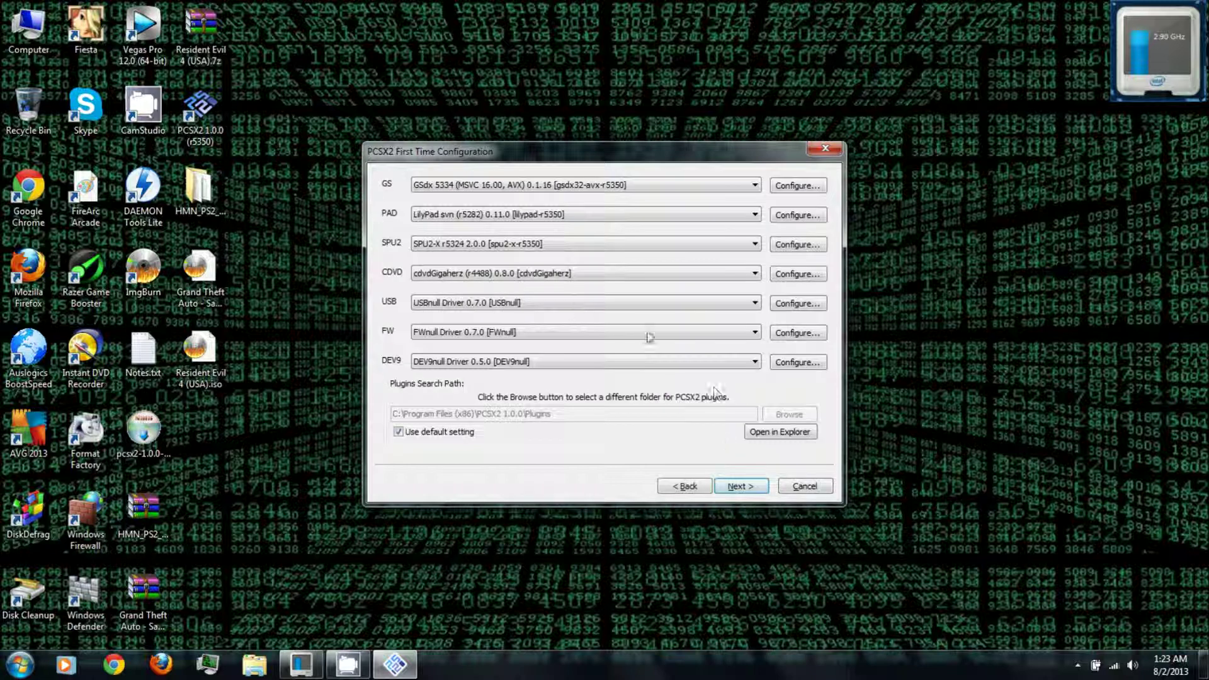
{"action": "left_click", "coordinate": [795, 187]}
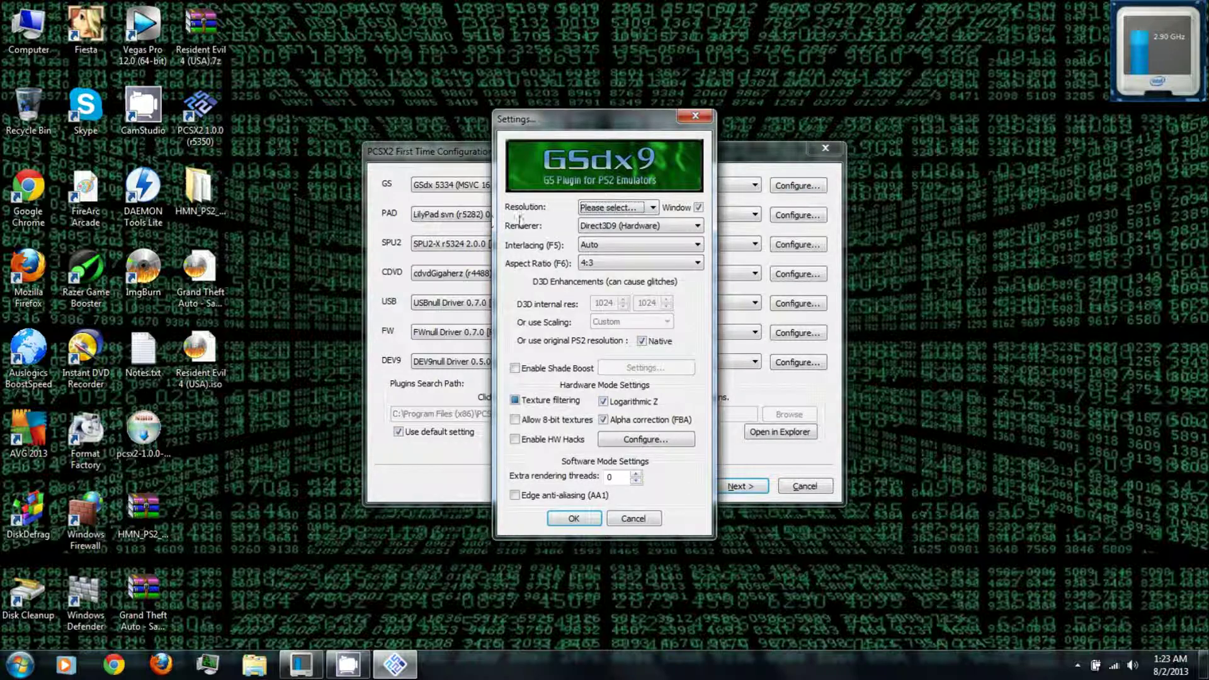
{"action": "left_click", "coordinate": [614, 208]}
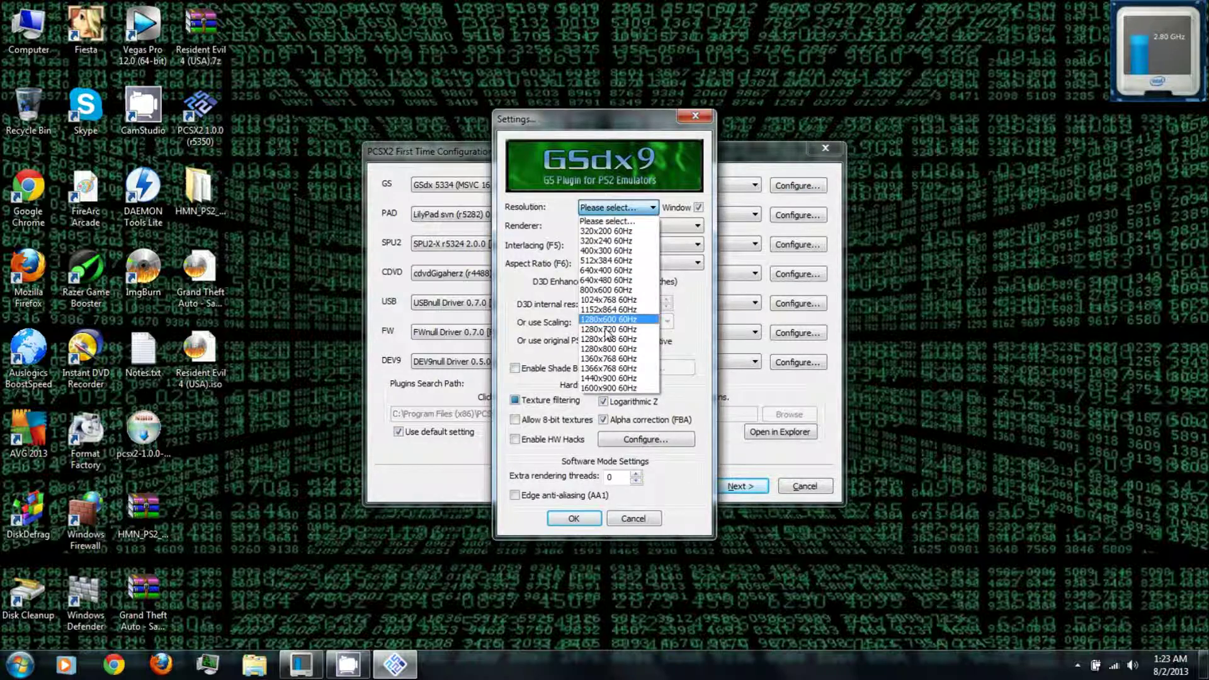
{"action": "left_click", "coordinate": [608, 388]}
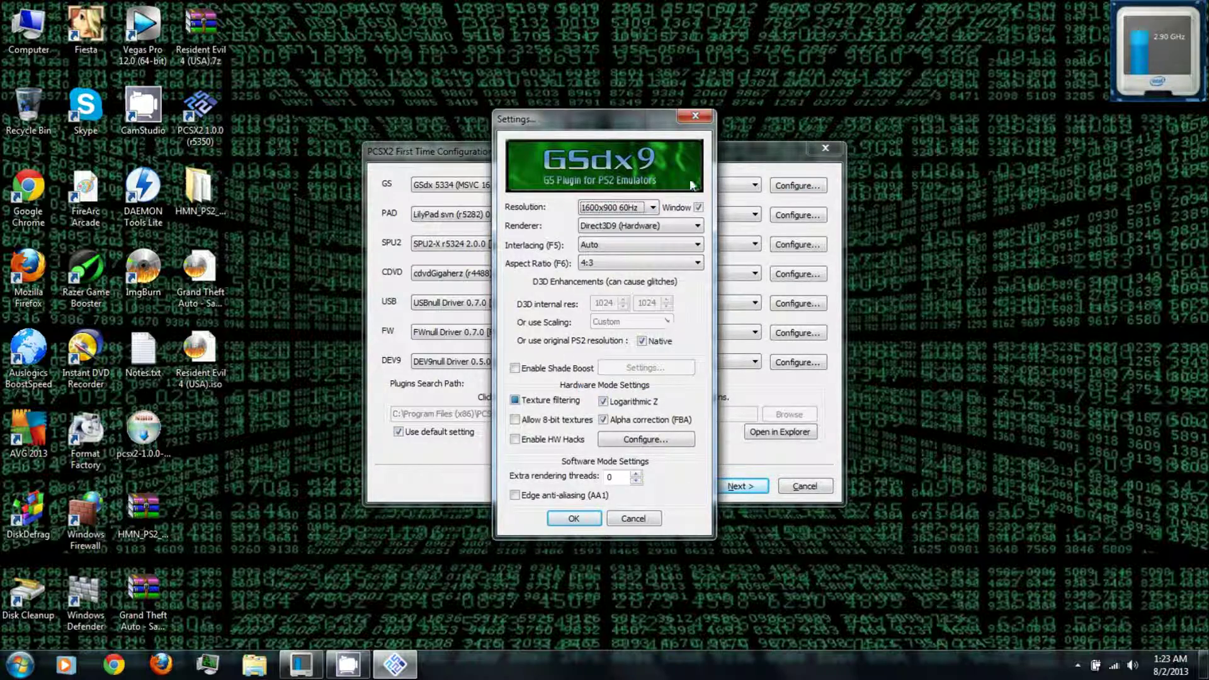
{"action": "left_click", "coordinate": [618, 227]}
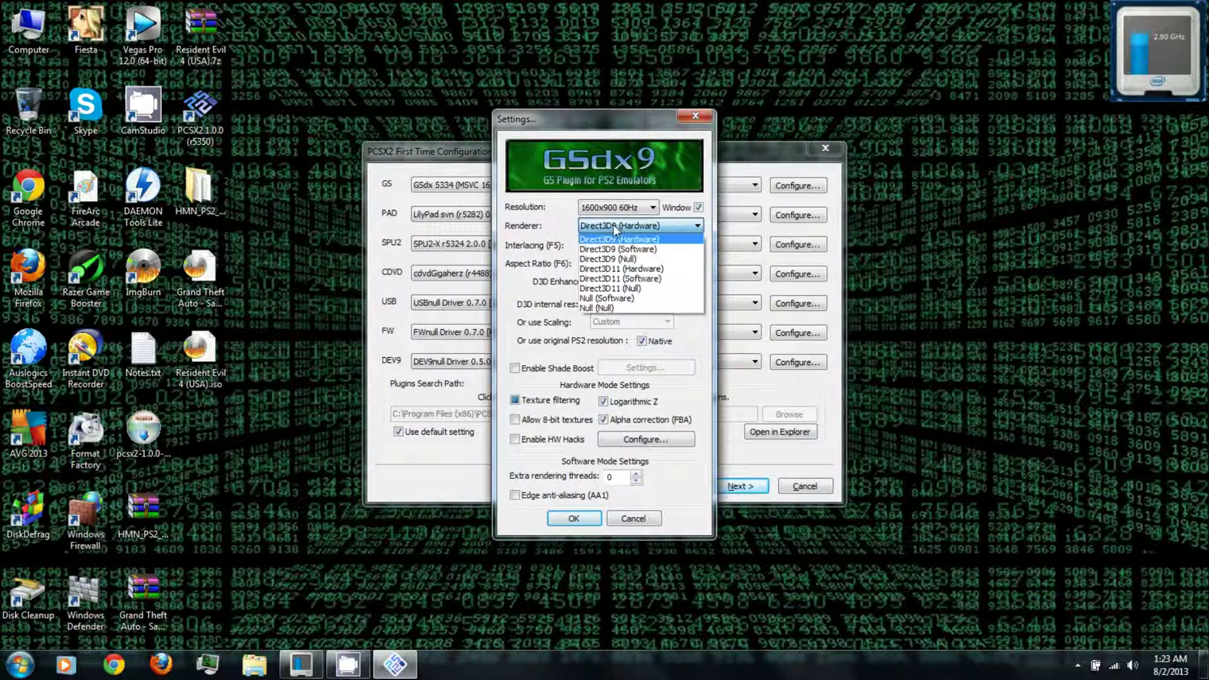
{"action": "left_click", "coordinate": [626, 269]}
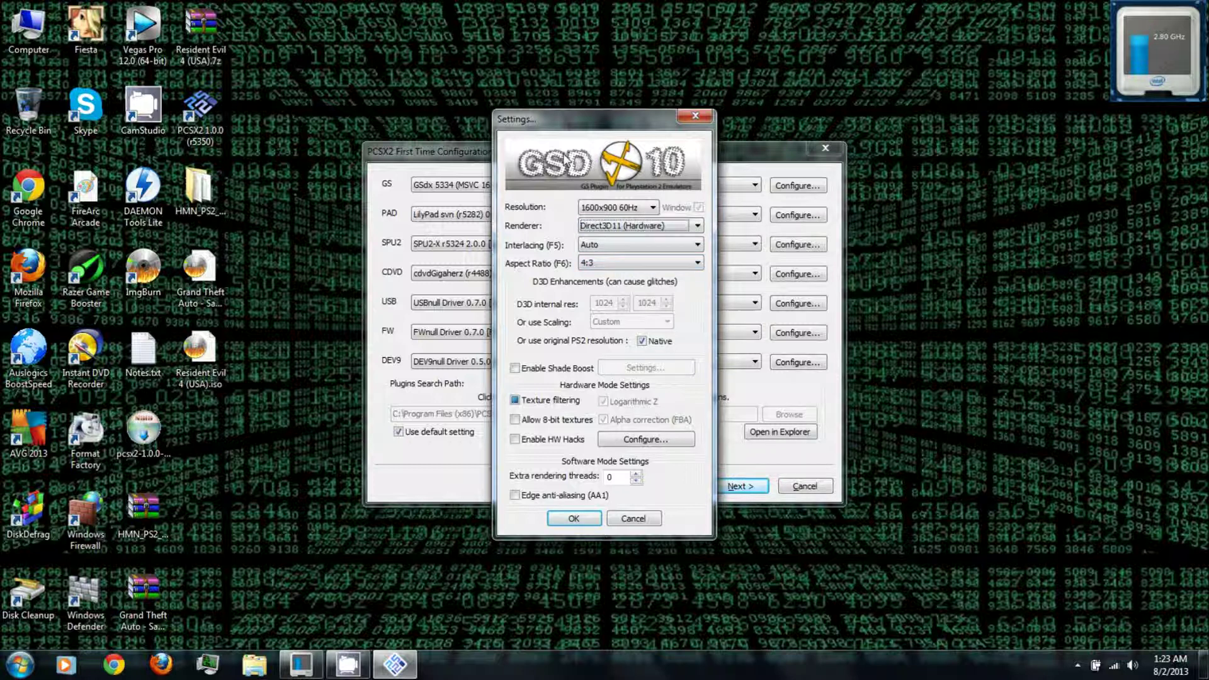
Step: Try the Direct3D9 (Software) renderer in the GSdx settings and switch back to Direct3D11 (Hardware)
{"action": "left_click", "coordinate": [651, 227]}
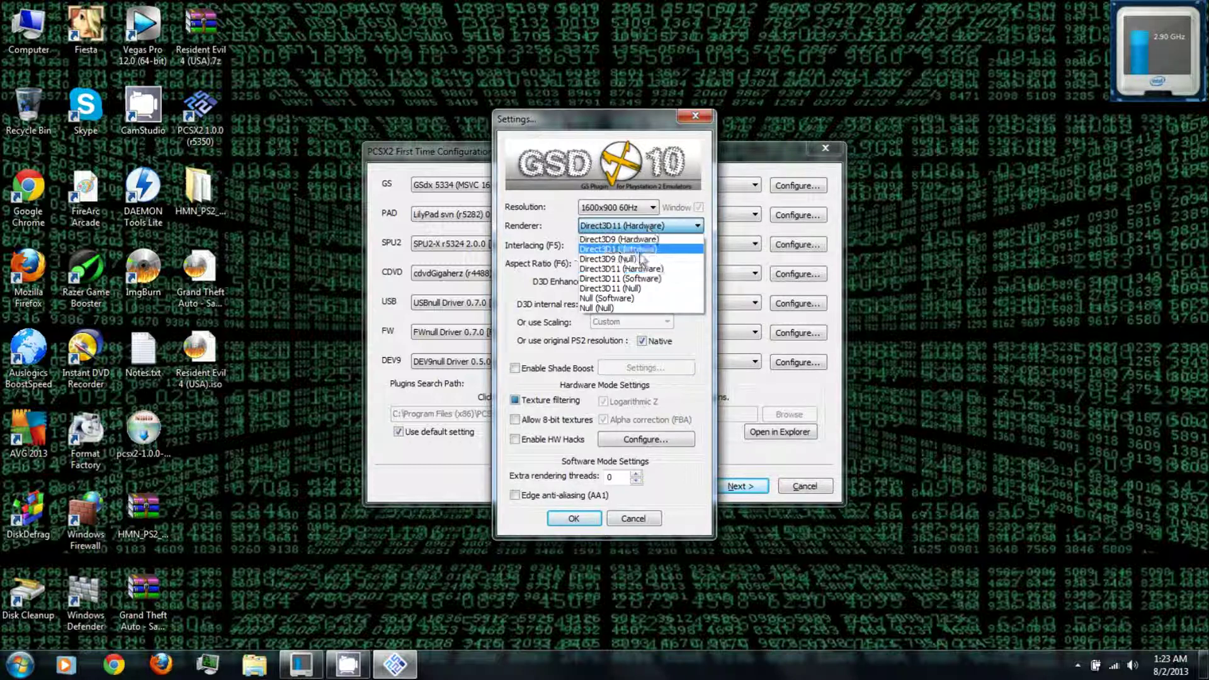
{"action": "left_click", "coordinate": [639, 245]}
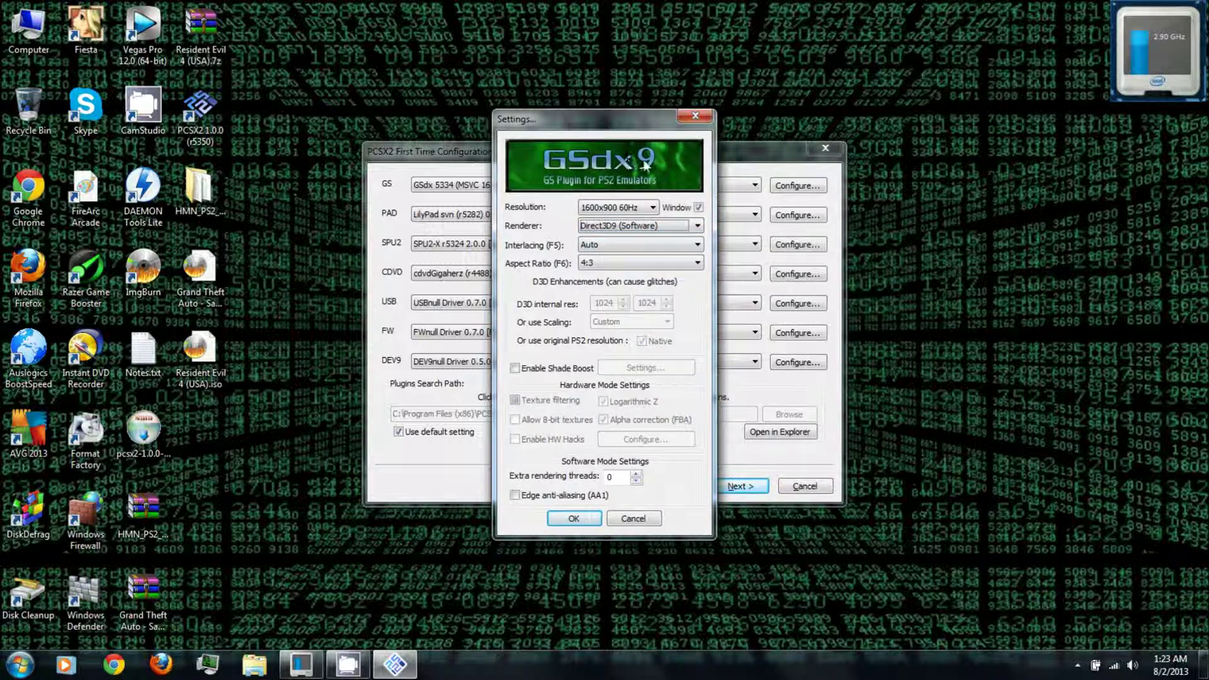
{"action": "left_click", "coordinate": [646, 226]}
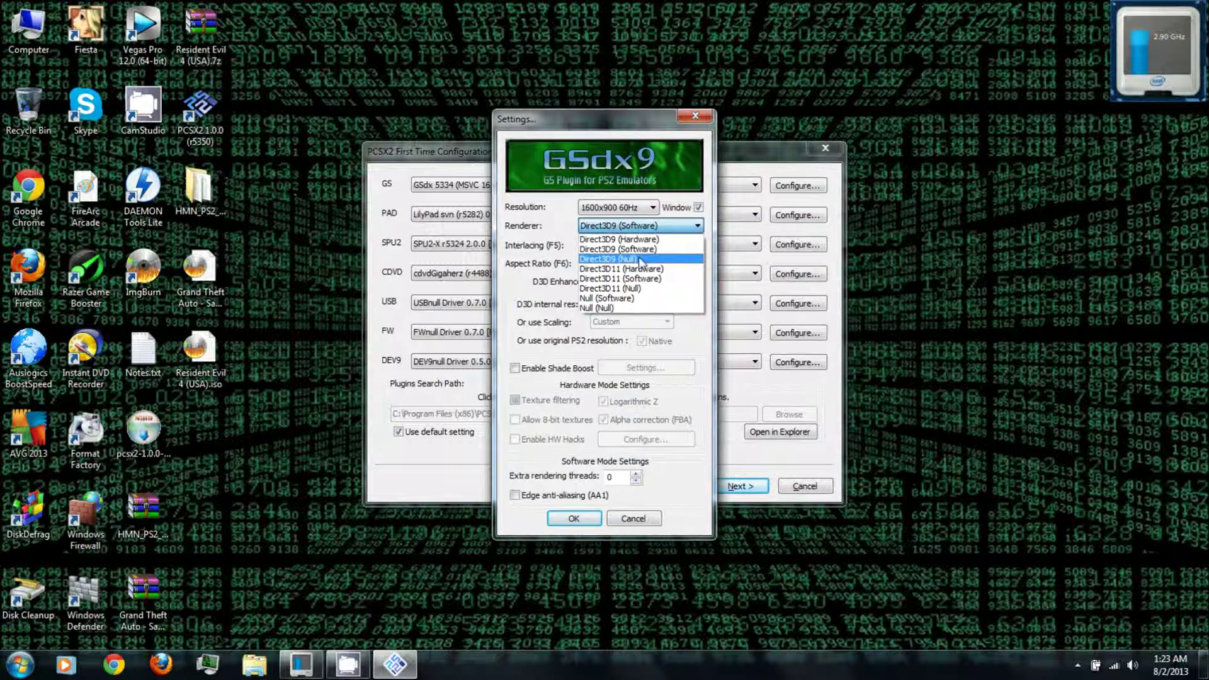
{"action": "left_click", "coordinate": [642, 268]}
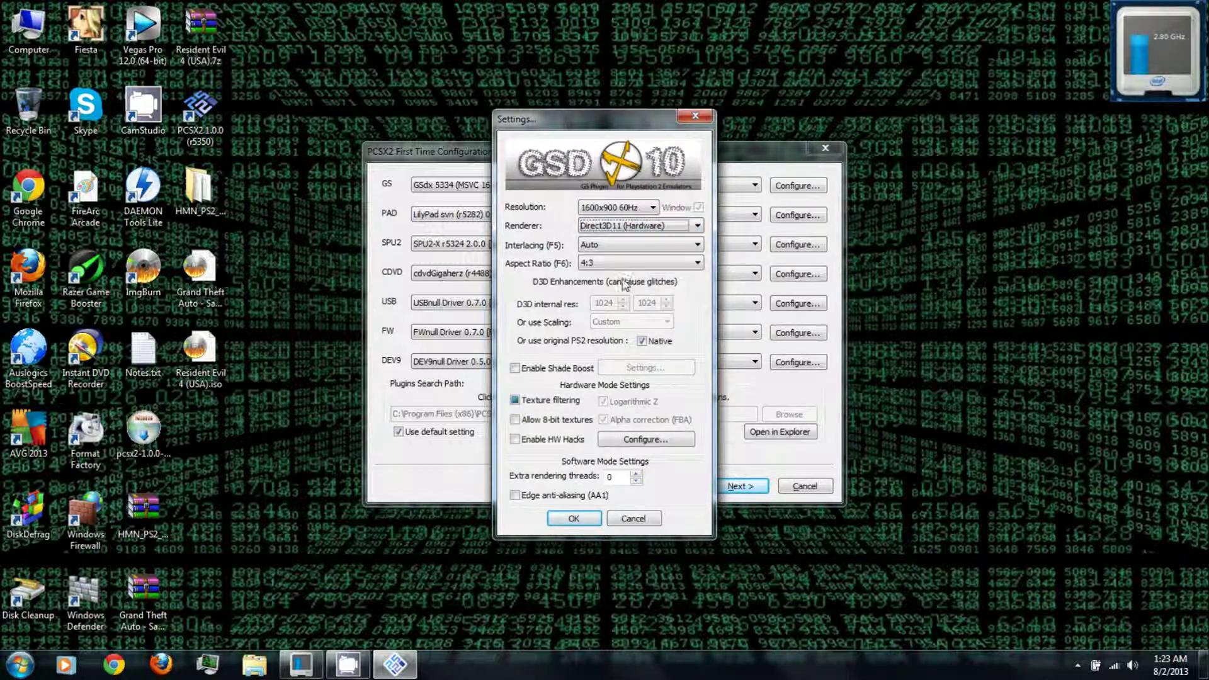
Step: Set the GSdx aspect ratio to Stretch and accept the graphics plugin settings
{"action": "left_click", "coordinate": [592, 262]}
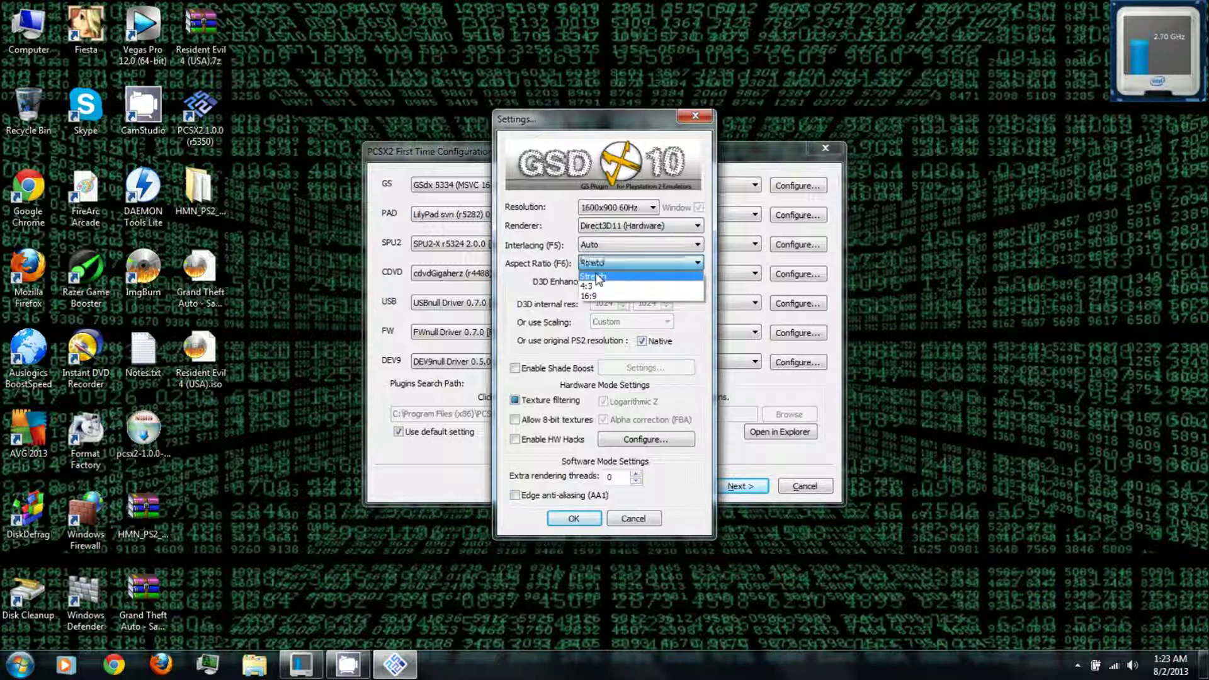
{"action": "left_click", "coordinate": [598, 276]}
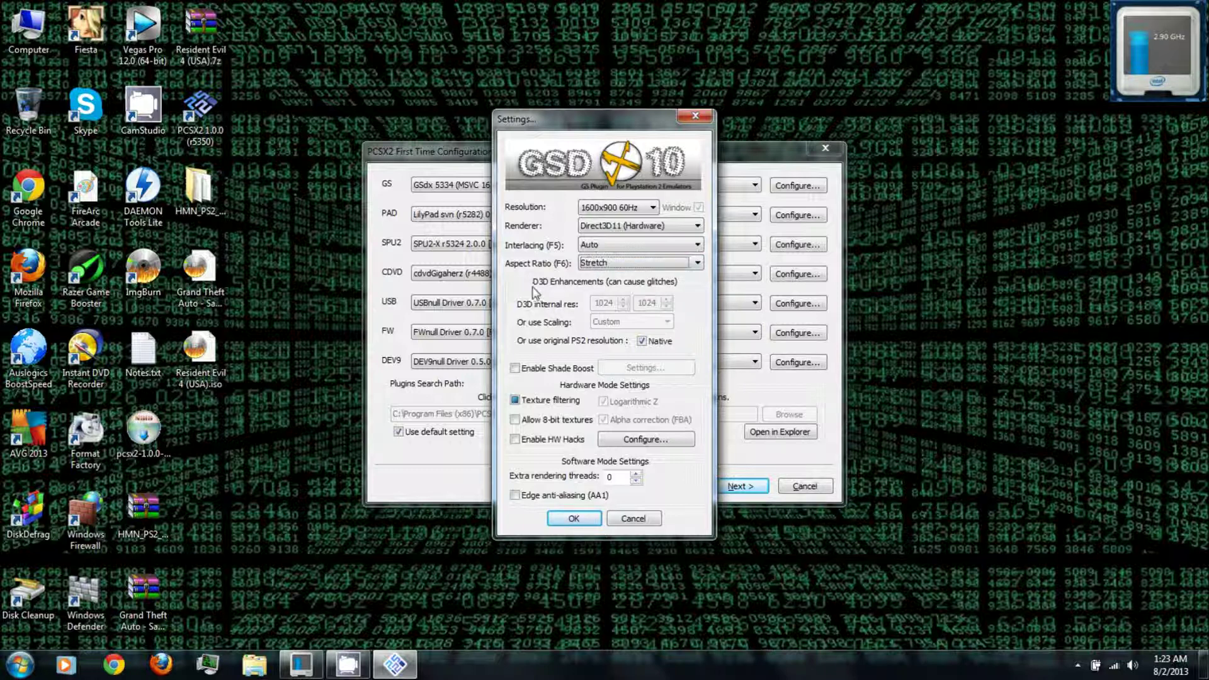
{"action": "left_click", "coordinate": [565, 518]}
{"action": "left_click", "coordinate": [432, 277]}
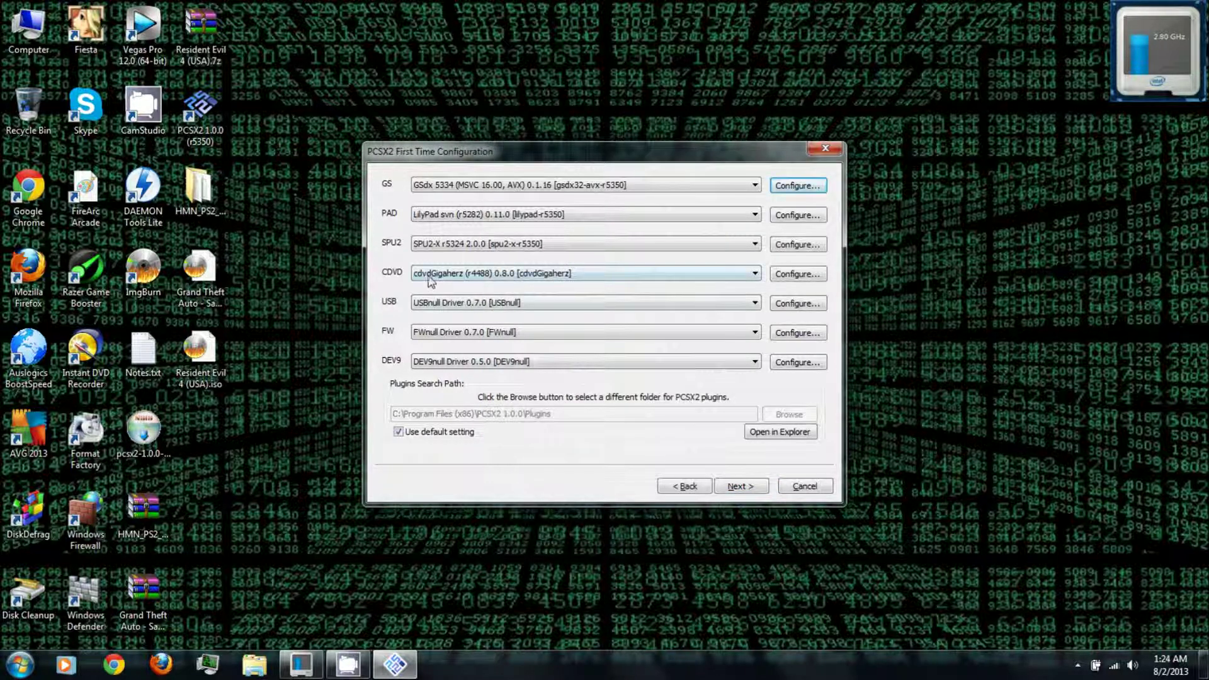
Step: Open the LilyPad plugin settings and bind Pad 1's D-Pad directions to the matching keyboard arrow keys
{"action": "left_click", "coordinate": [786, 216]}
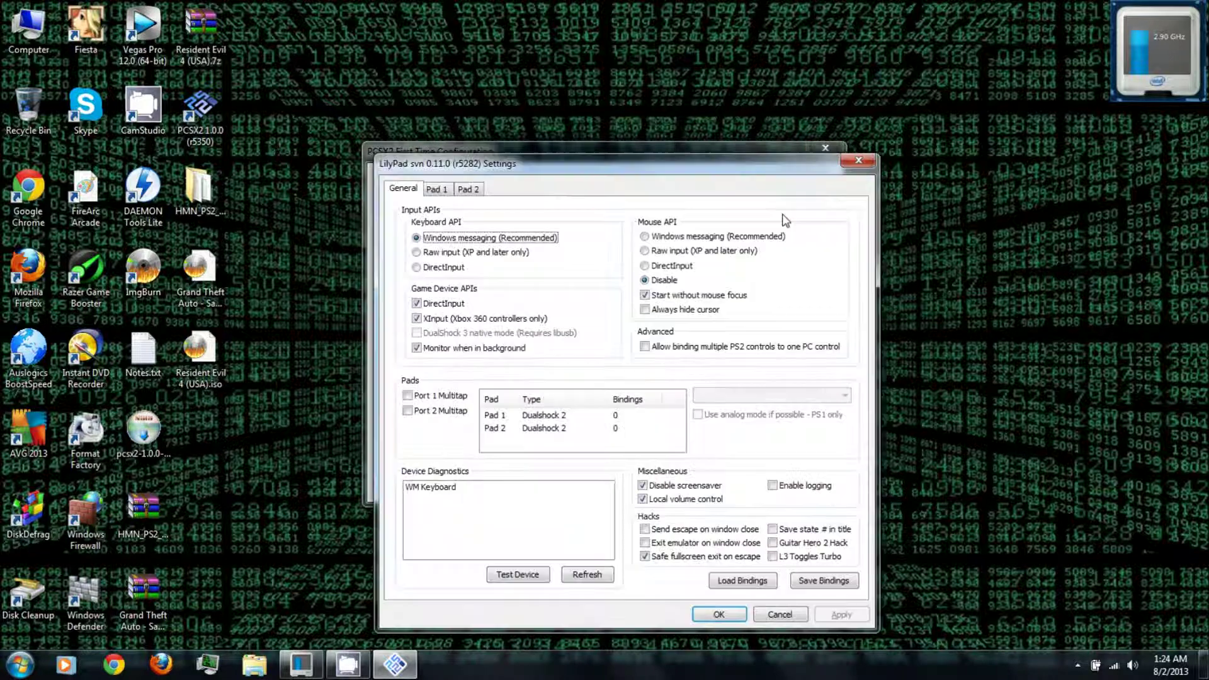
{"action": "left_click", "coordinate": [437, 190]}
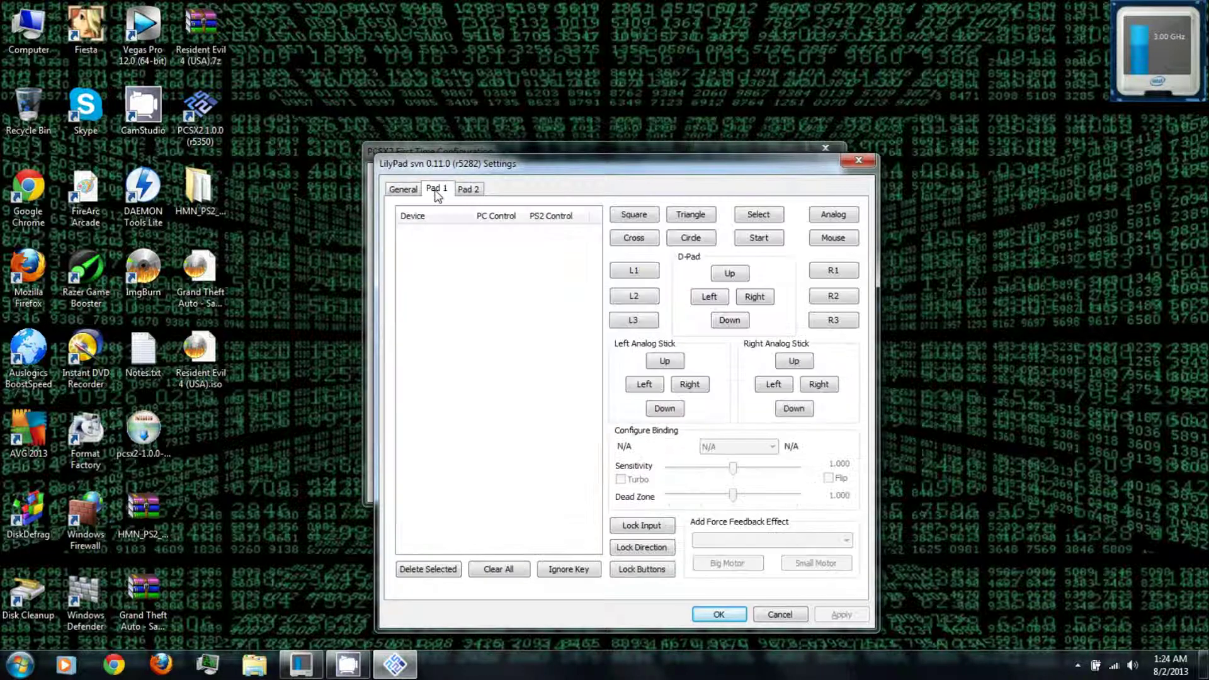
{"action": "left_click", "coordinate": [473, 190]}
{"action": "left_click", "coordinate": [438, 191]}
{"action": "left_click", "coordinate": [734, 277]}
{"action": "key", "text": "Up"}
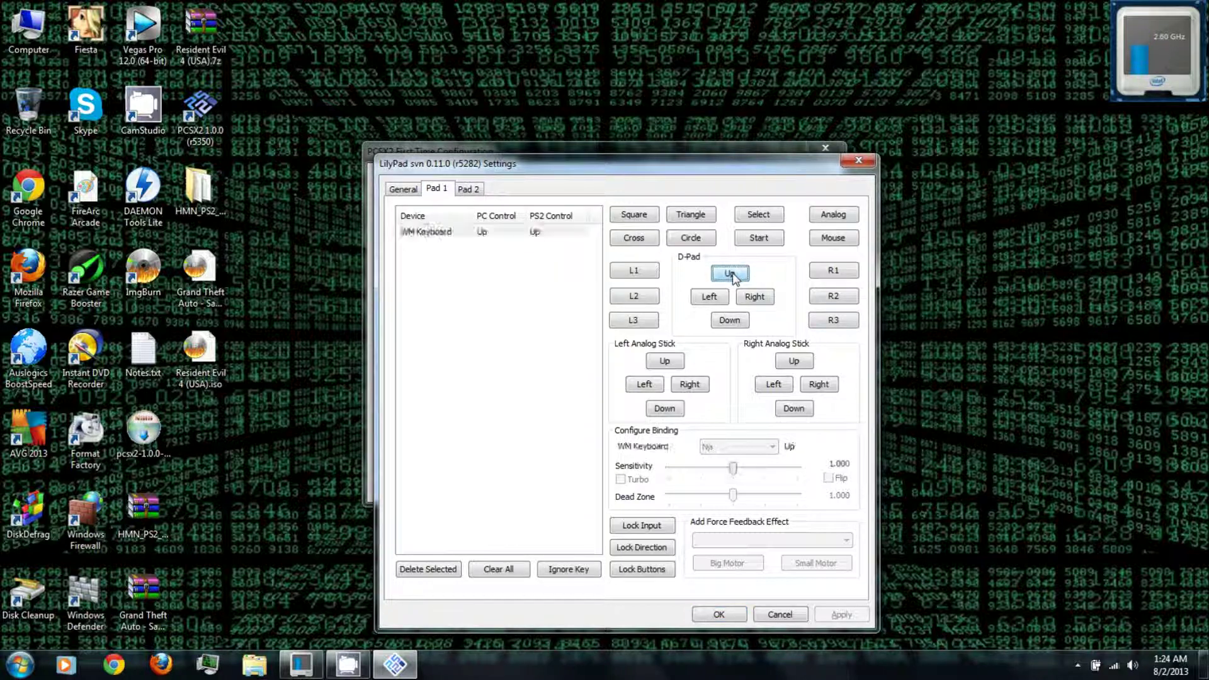
{"action": "left_click", "coordinate": [708, 297]}
{"action": "key", "text": "Left"}
{"action": "left_click", "coordinate": [727, 321]}
{"action": "key", "text": "Down"}
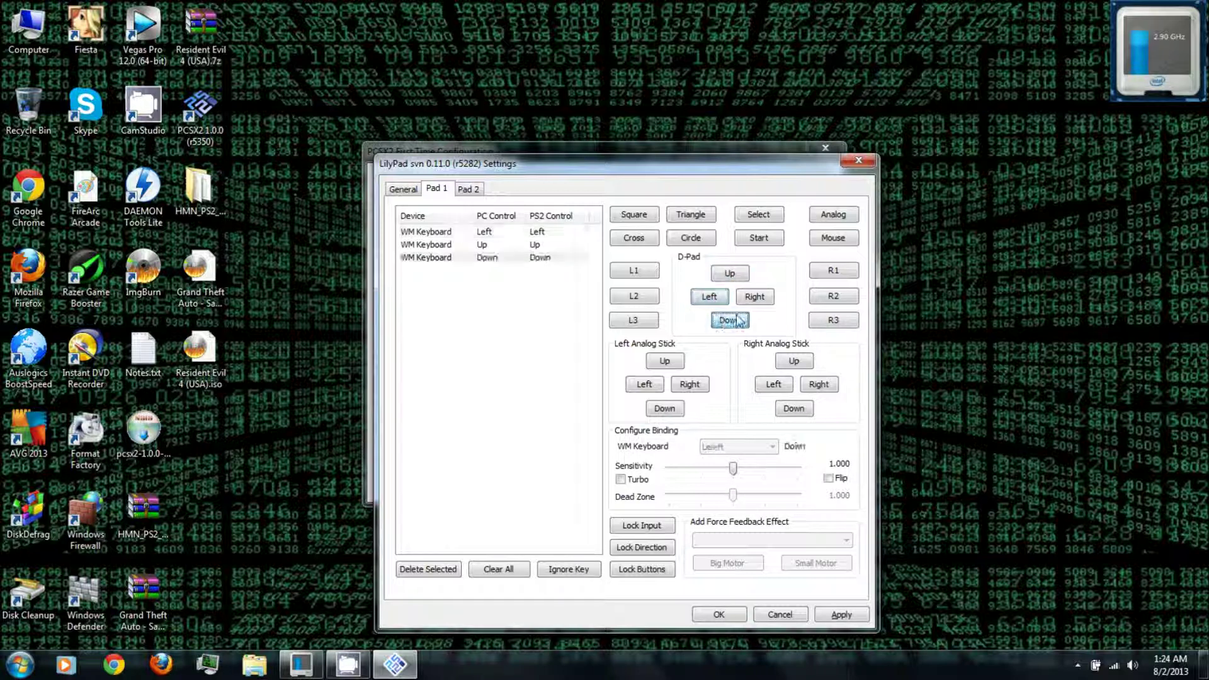
{"action": "left_click", "coordinate": [756, 299]}
{"action": "key", "text": "Right"}
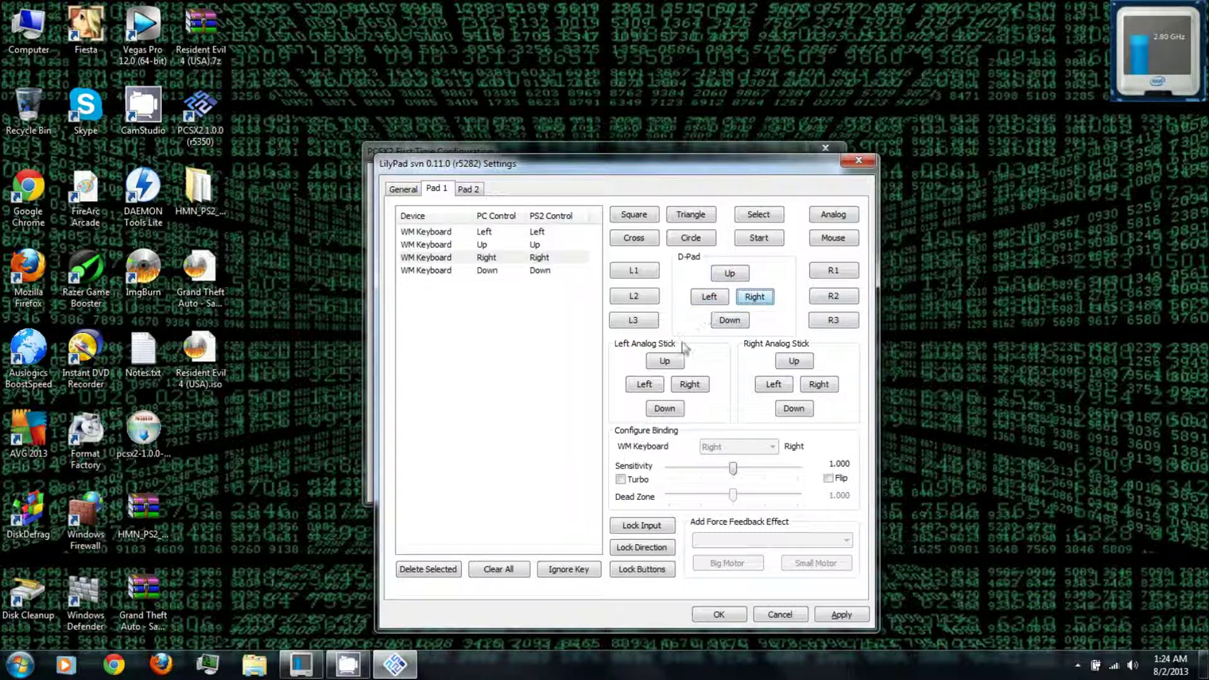
Step: Bind Pad 1's left analog stick to W for up, A for left, S for down and D for right
{"action": "left_click", "coordinate": [665, 361]}
{"action": "key", "text": "w"}
{"action": "left_click", "coordinate": [644, 384]}
{"action": "key", "text": "a"}
{"action": "left_click", "coordinate": [664, 408]}
{"action": "key", "text": "s"}
{"action": "left_click", "coordinate": [693, 384]}
{"action": "key", "text": "d"}
Step: Bind Pad 1's right analog stick to P for up, L for left, semicolon for down and apostrophe for right
{"action": "left_click", "coordinate": [793, 363]}
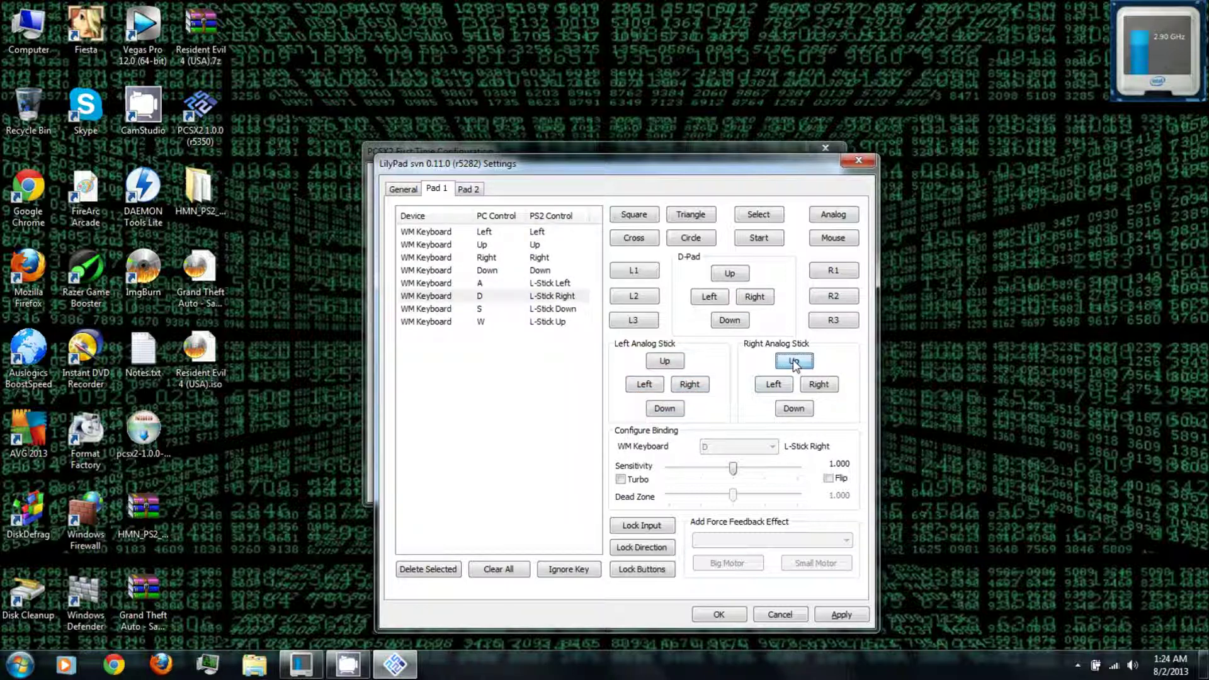
{"action": "key", "text": "p"}
{"action": "left_click", "coordinate": [773, 385]}
{"action": "key", "text": "l"}
{"action": "left_click", "coordinate": [793, 408]}
{"action": "key", "text": "semicolon"}
{"action": "left_click", "coordinate": [819, 384]}
{"action": "key", "text": "apostrophe"}
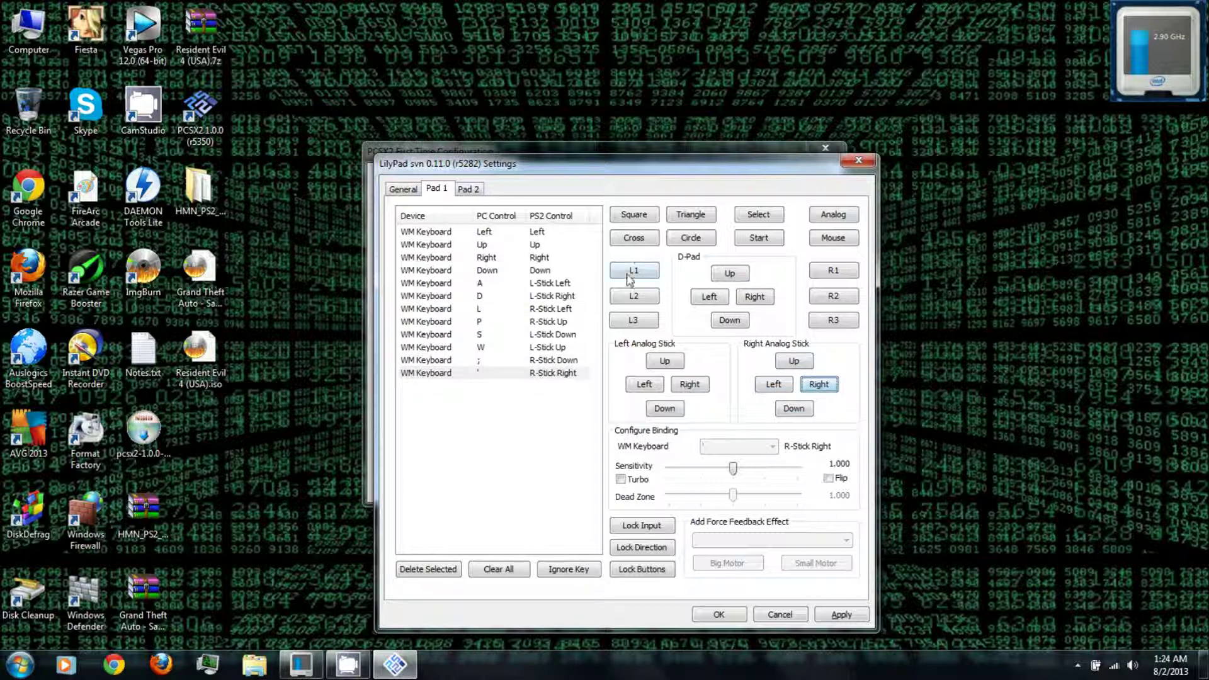
Step: Bind Pad 1's L1, L2 and L3 buttons to the keys 1, 2 and 3
{"action": "left_click", "coordinate": [632, 272]}
{"action": "key", "text": "1"}
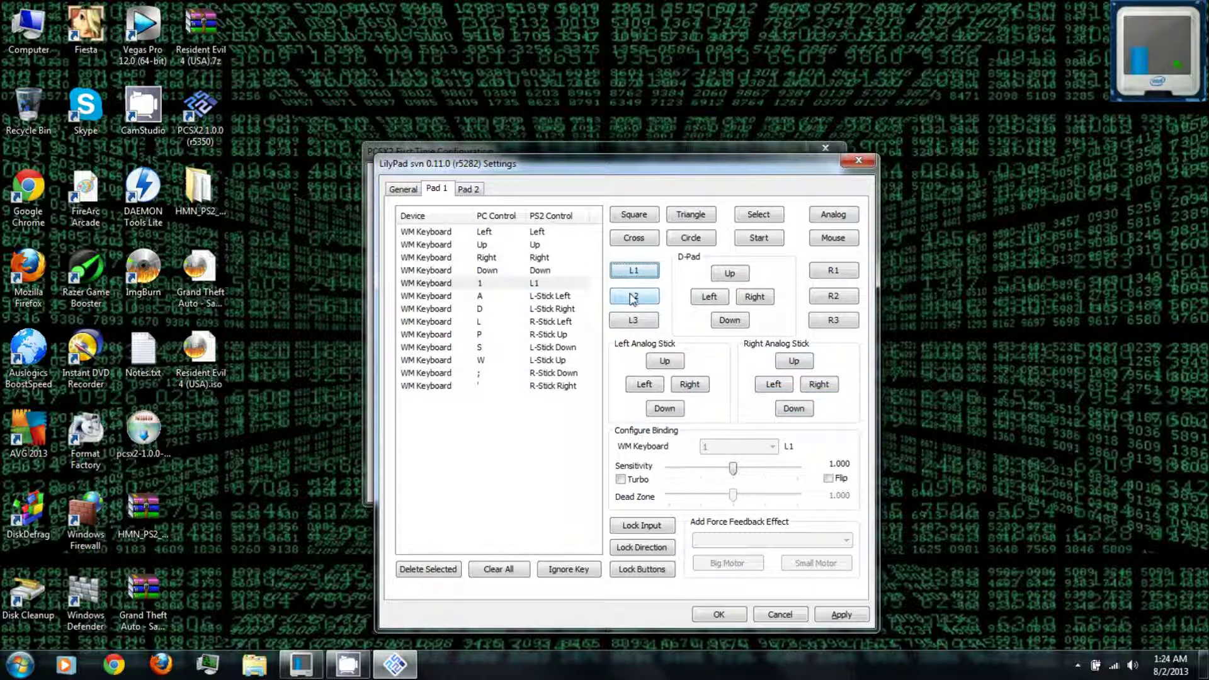
{"action": "left_click", "coordinate": [632, 297]}
{"action": "key", "text": "2"}
{"action": "left_click", "coordinate": [633, 320]}
{"action": "key", "text": "3"}
Step: Bind Pad 1's R3, R2 and R1 buttons to the keys 0, 9 and 8
{"action": "left_click", "coordinate": [832, 320]}
{"action": "key", "text": "0"}
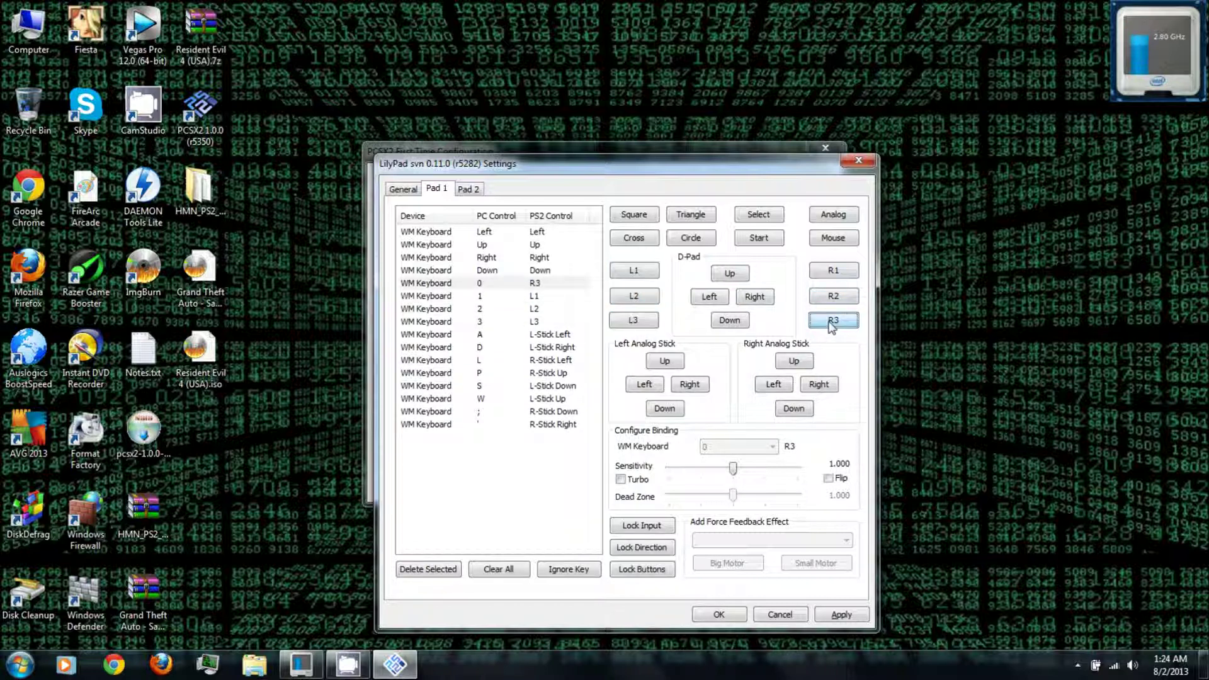
{"action": "left_click", "coordinate": [830, 296]}
{"action": "key", "text": "9"}
{"action": "left_click", "coordinate": [832, 271]}
{"action": "key", "text": "8"}
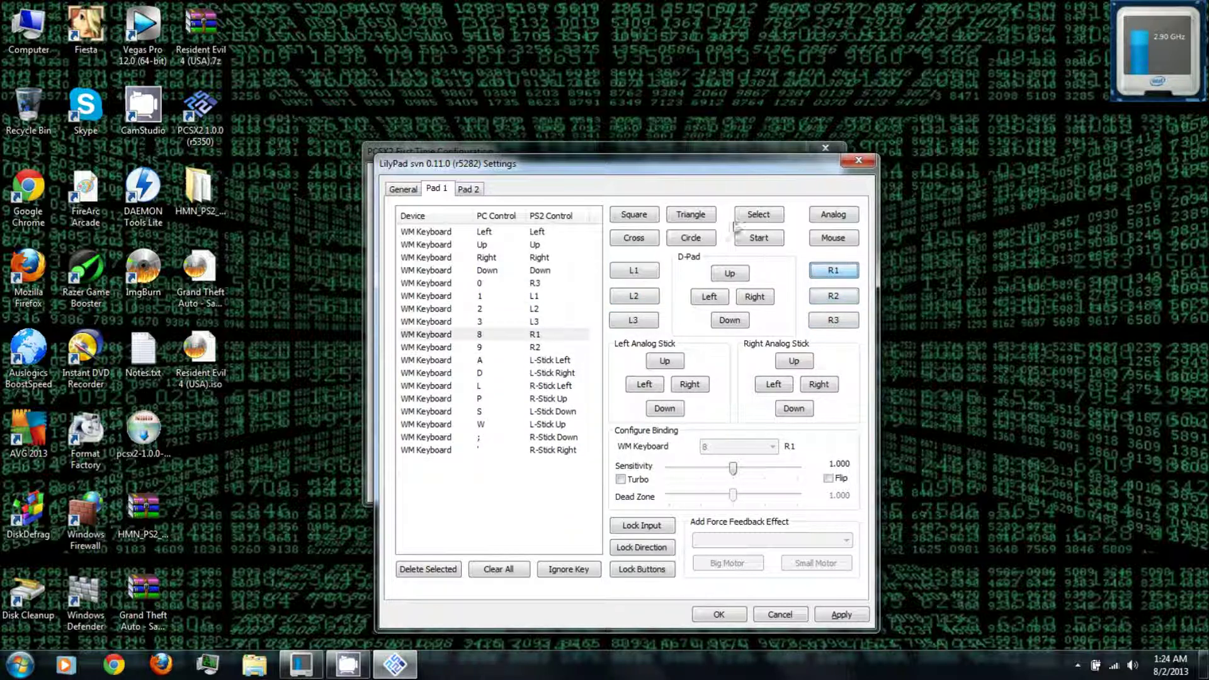
Step: Bind Pad 1's Select button to Space and its Start button to Enter
{"action": "left_click", "coordinate": [755, 215]}
{"action": "key", "text": "space"}
{"action": "left_click", "coordinate": [757, 237]}
{"action": "key", "text": "Return"}
Step: Bind Triangle to Y, Square to G, Cross to H and Circle to J on Pad 1, and apply the LilyPad settings
{"action": "left_click", "coordinate": [706, 237]}
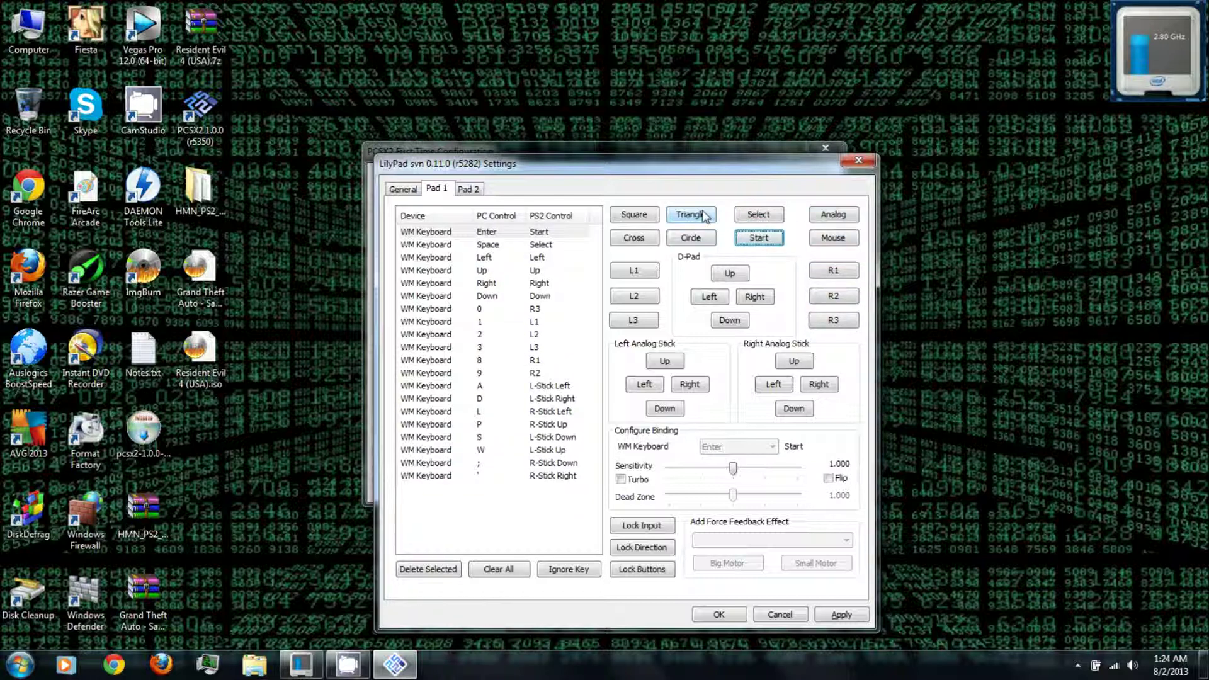
{"action": "left_click", "coordinate": [705, 216]}
{"action": "key", "text": "y"}
{"action": "left_click", "coordinate": [637, 214]}
{"action": "key", "text": "g"}
{"action": "left_click", "coordinate": [634, 237]}
{"action": "key", "text": "h"}
{"action": "left_click", "coordinate": [688, 241]}
{"action": "key", "text": "j"}
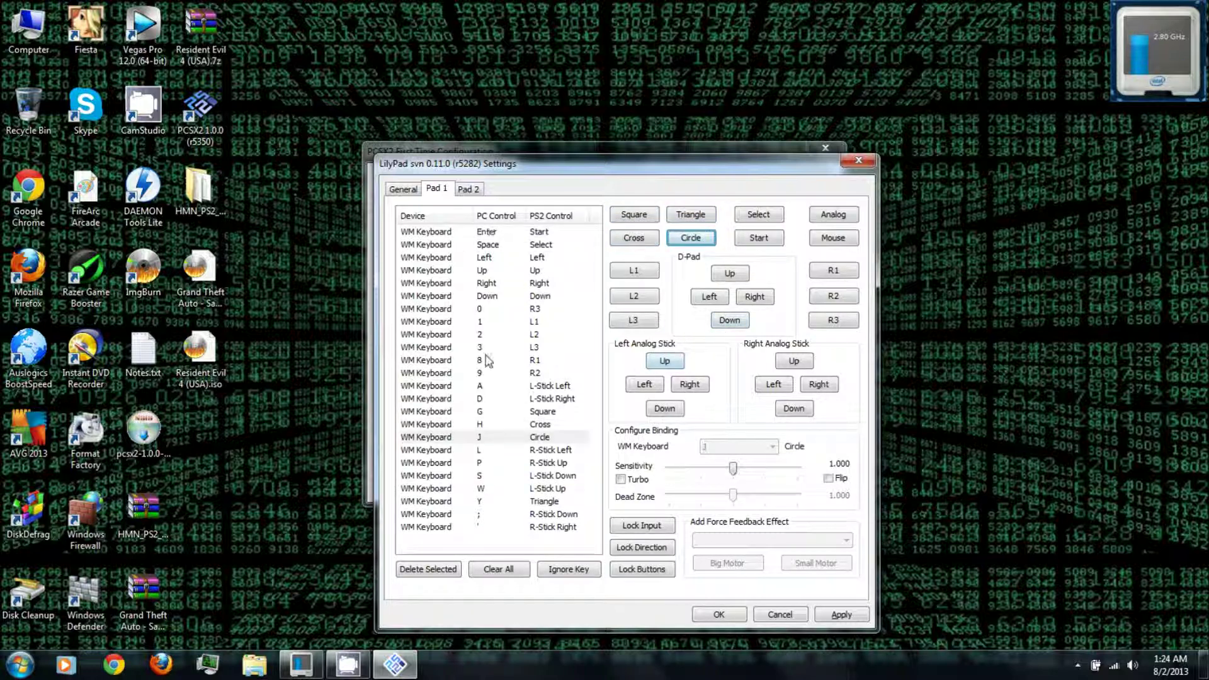
{"action": "left_click", "coordinate": [842, 616]}
{"action": "left_click", "coordinate": [719, 617]}
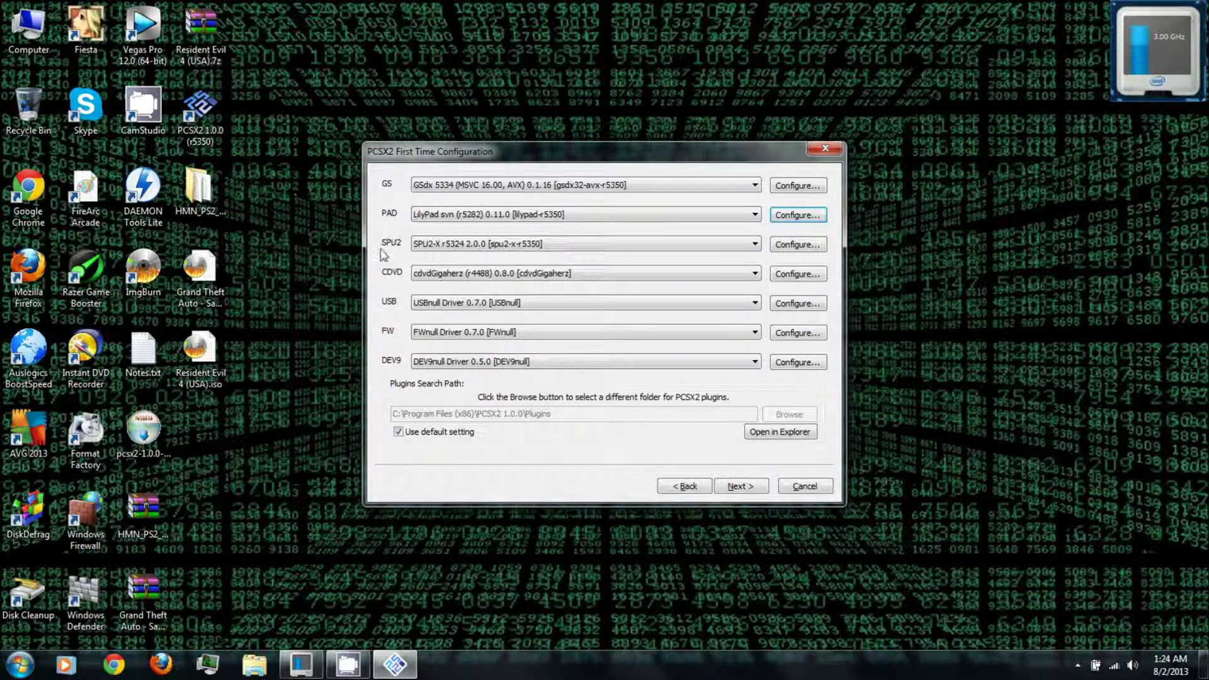
Step: Accept the default SPU2-X sound settings and set the cdvdGigaherz source drive to D:
{"action": "left_click", "coordinate": [795, 246]}
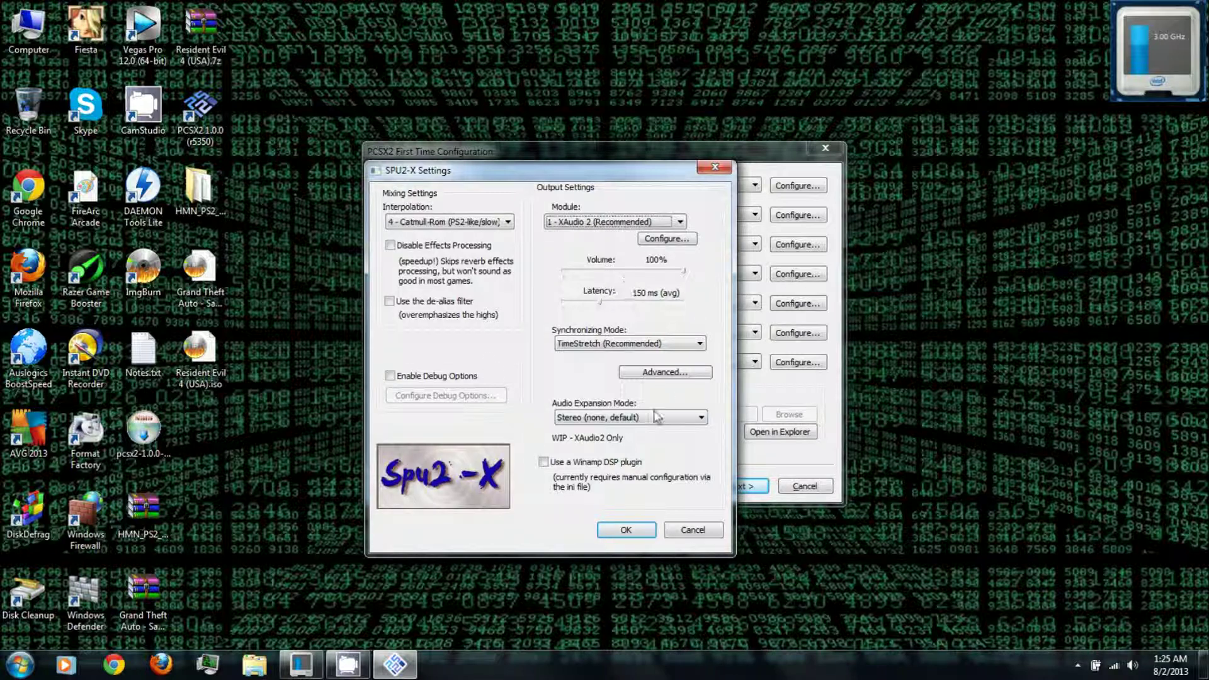
{"action": "left_click", "coordinate": [626, 530]}
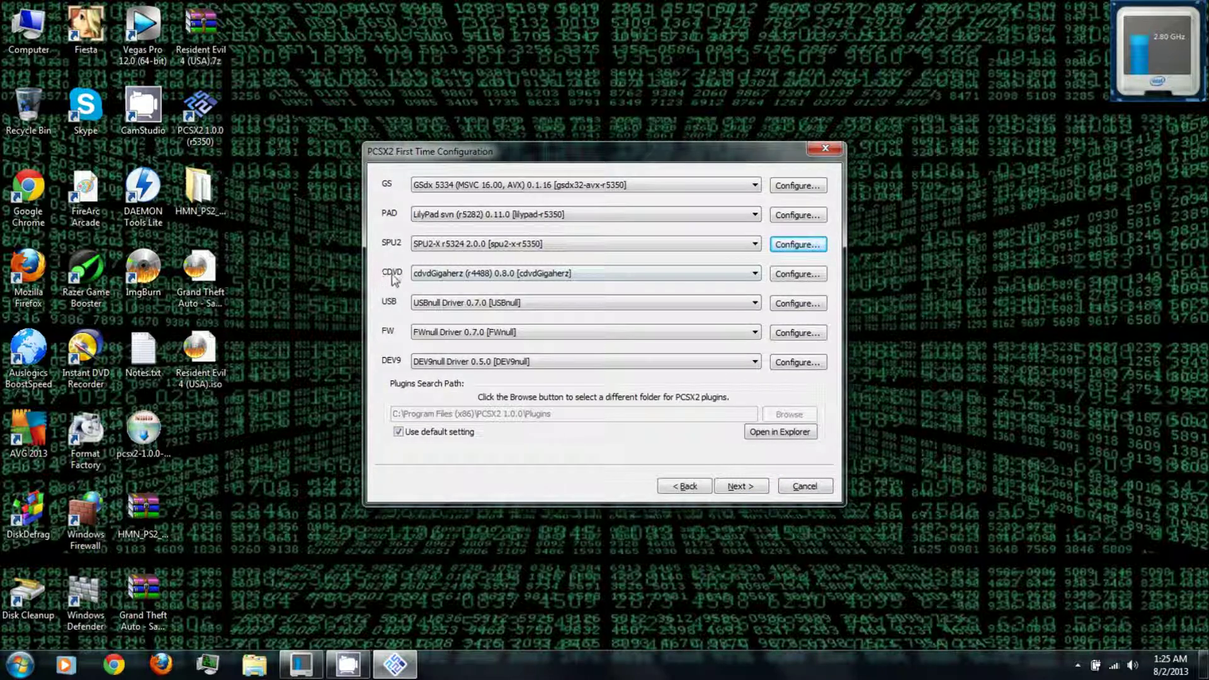
{"action": "left_click", "coordinate": [787, 275]}
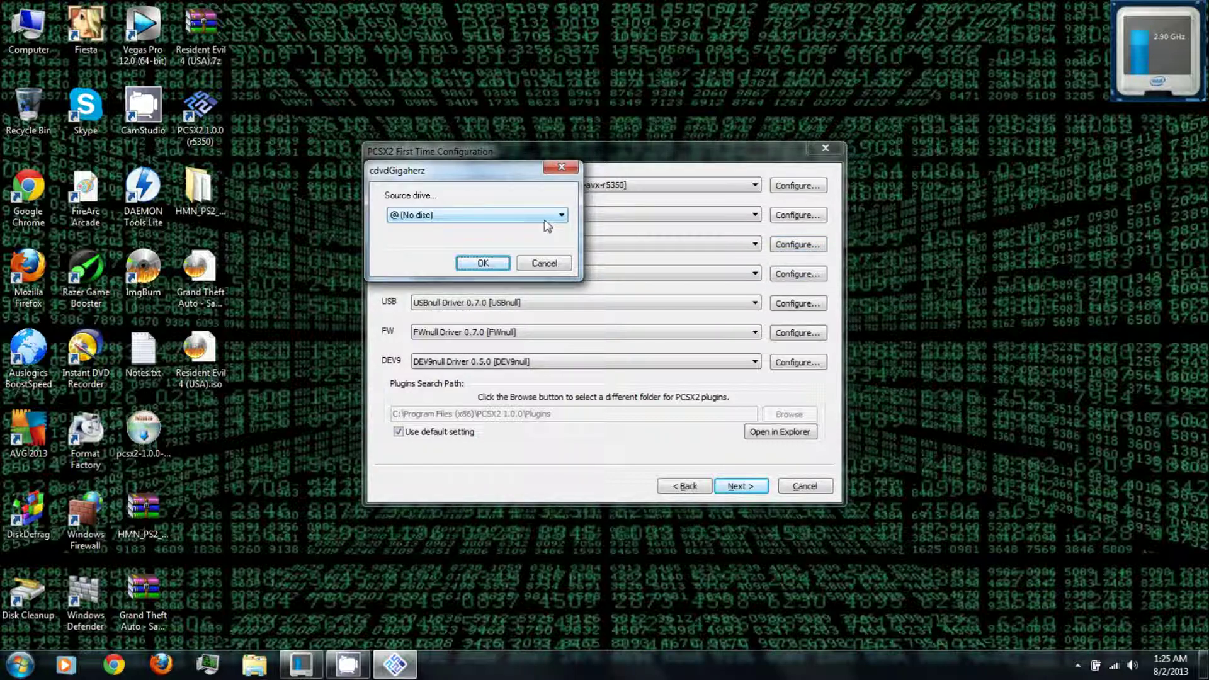
{"action": "left_click", "coordinate": [500, 215]}
{"action": "left_click", "coordinate": [397, 239]}
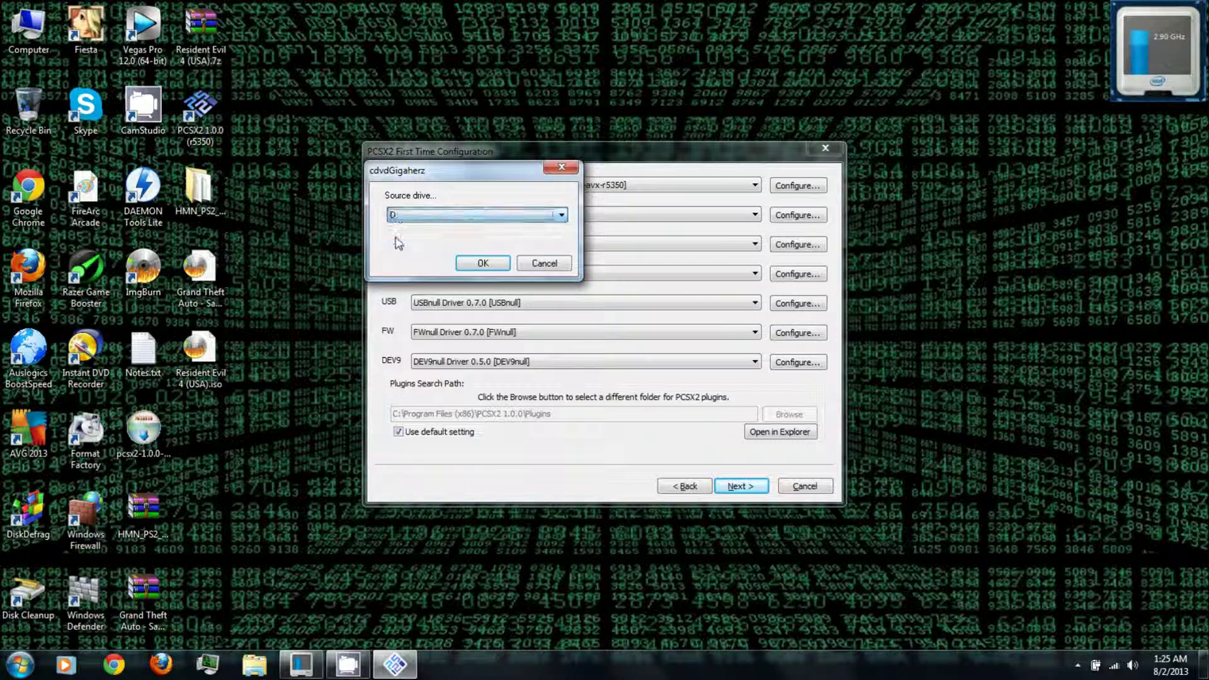
{"action": "left_click", "coordinate": [480, 264]}
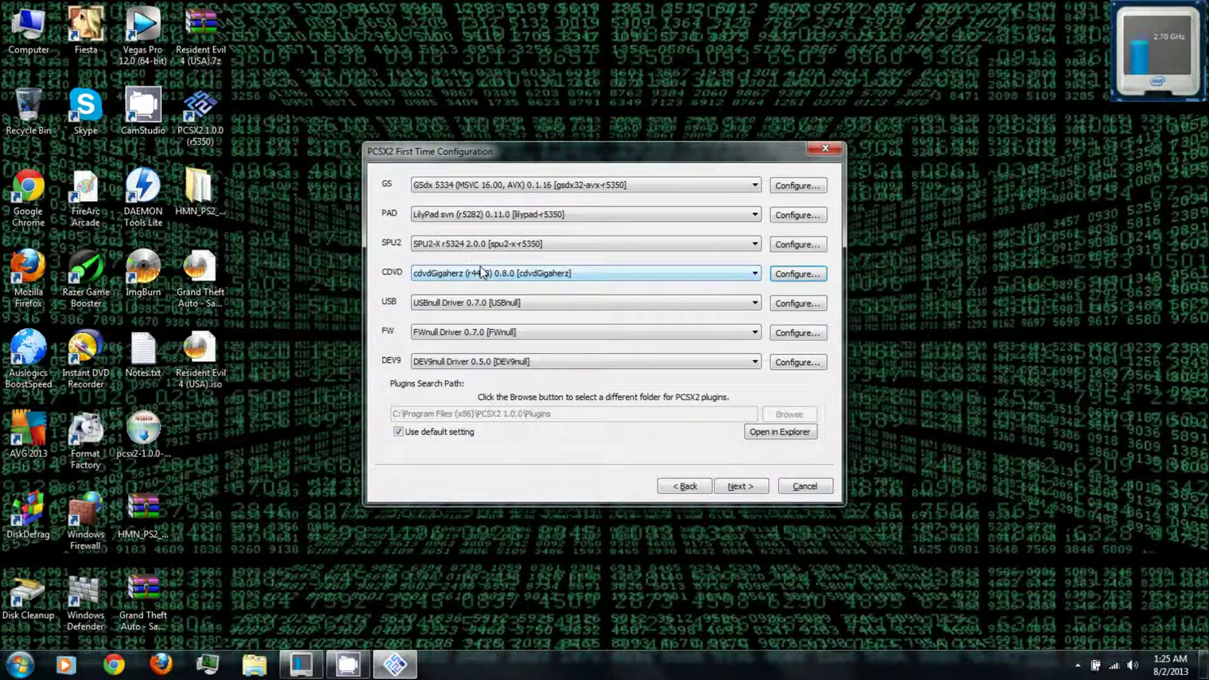
Step: Continue to the BIOS selection page, open the HMN_PS2_BIOS folder from the desktop and select all its files
{"action": "left_click", "coordinate": [739, 486]}
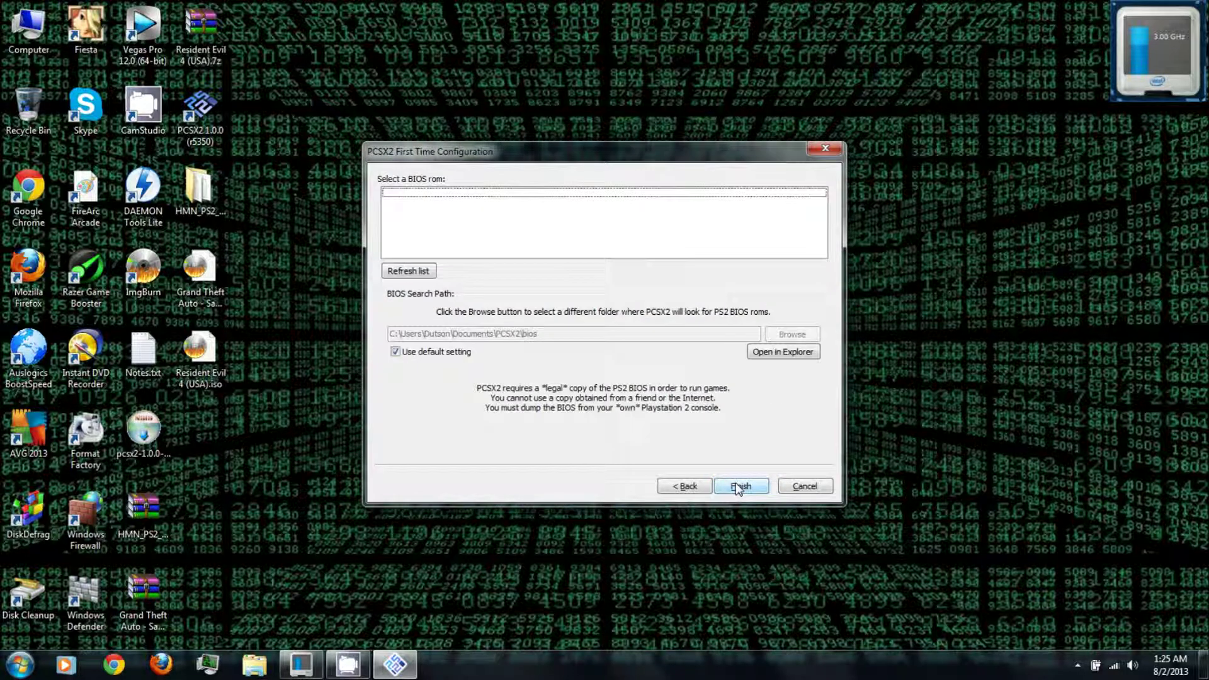
{"action": "left_click", "coordinate": [197, 185]}
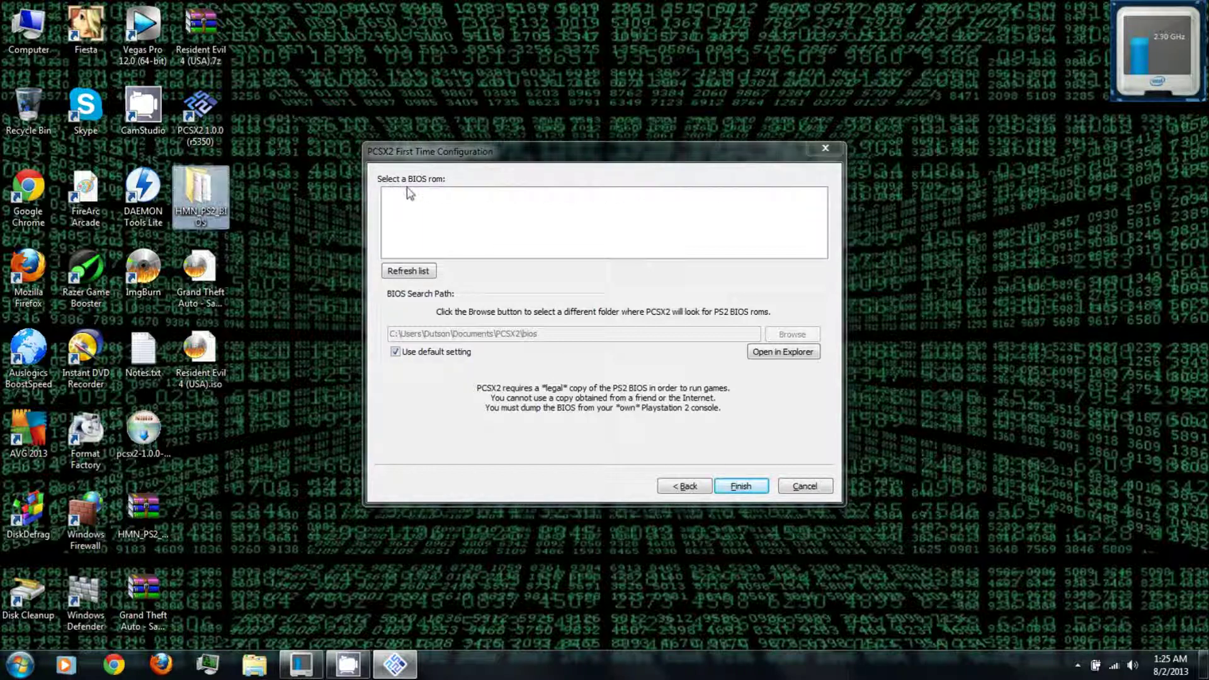
{"action": "right_click", "coordinate": [199, 189]}
{"action": "left_click", "coordinate": [239, 195]}
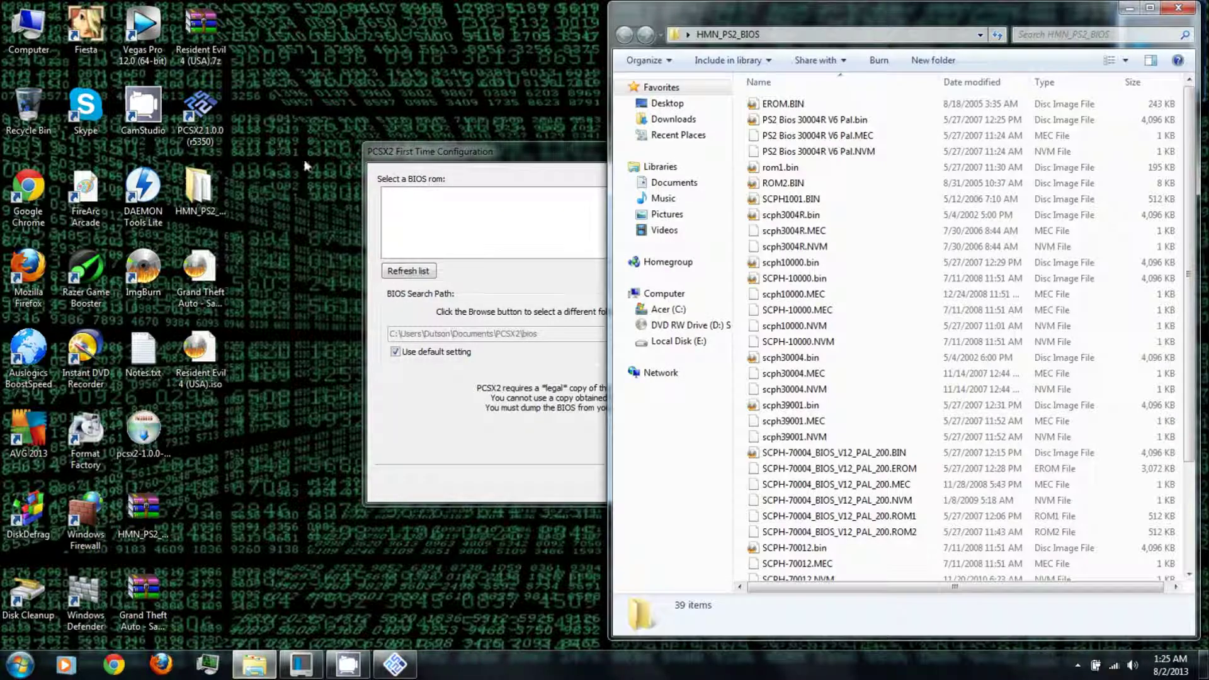
{"action": "left_click_drag", "start_coordinate": [724, 12], "coordinate": [115, 14]}
{"action": "left_click_drag", "start_coordinate": [241, 106], "coordinate": [195, 586]}
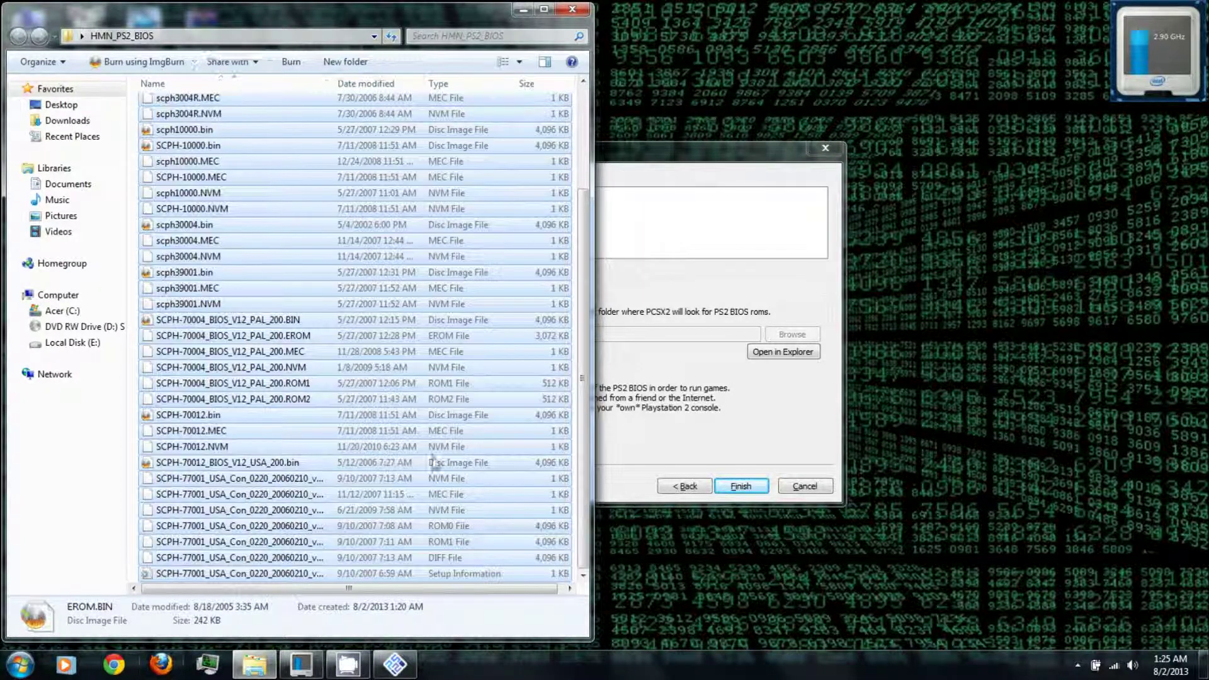
{"action": "left_click", "coordinate": [648, 168]}
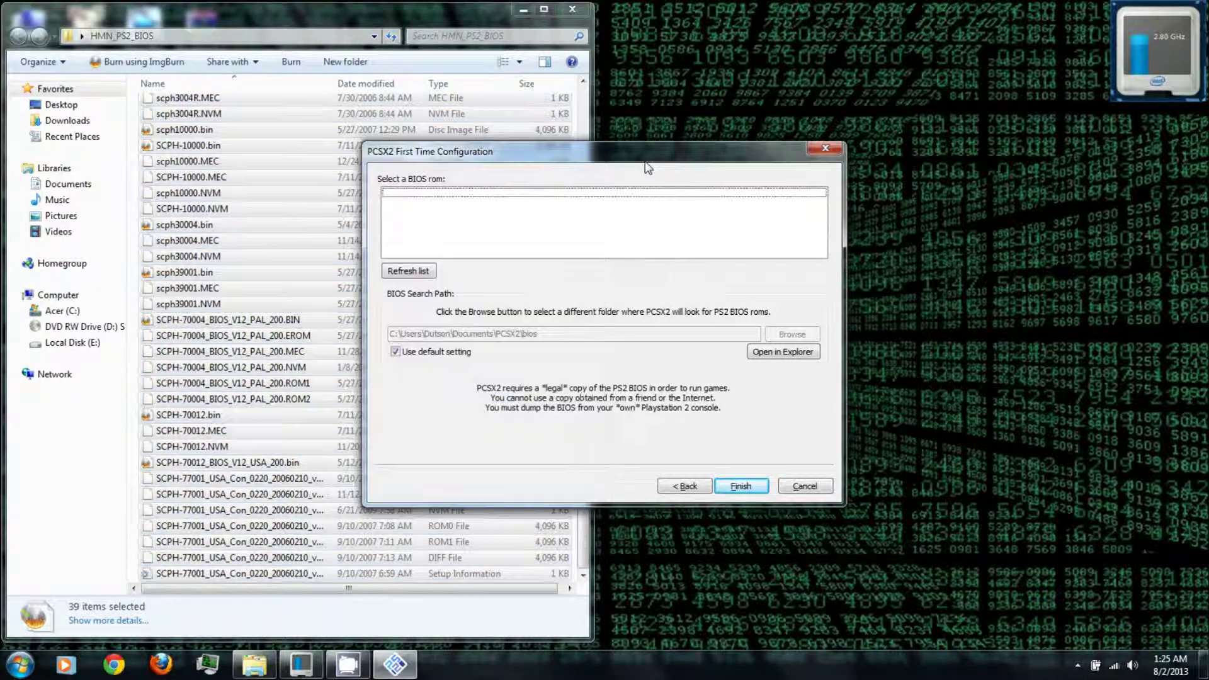
{"action": "left_click", "coordinate": [399, 11]}
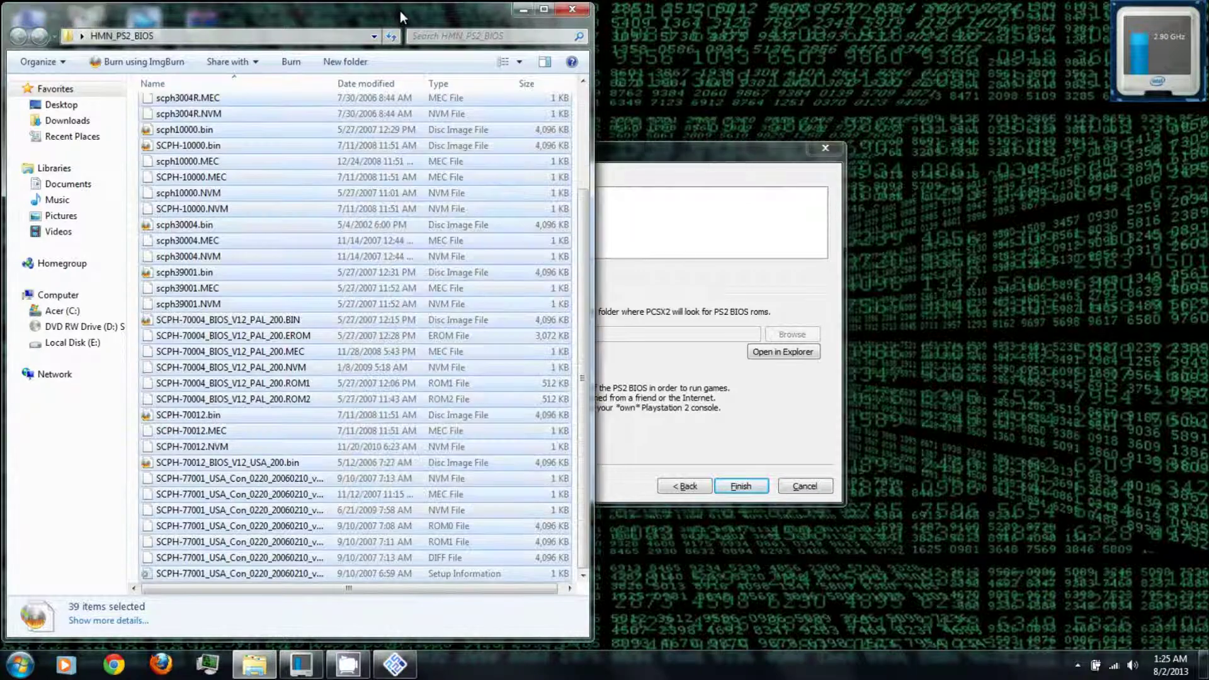
Step: Move the selected BIOS files into the bios folder under Documents\PCSX2 and close both folder windows
{"action": "left_click", "coordinate": [19, 665]}
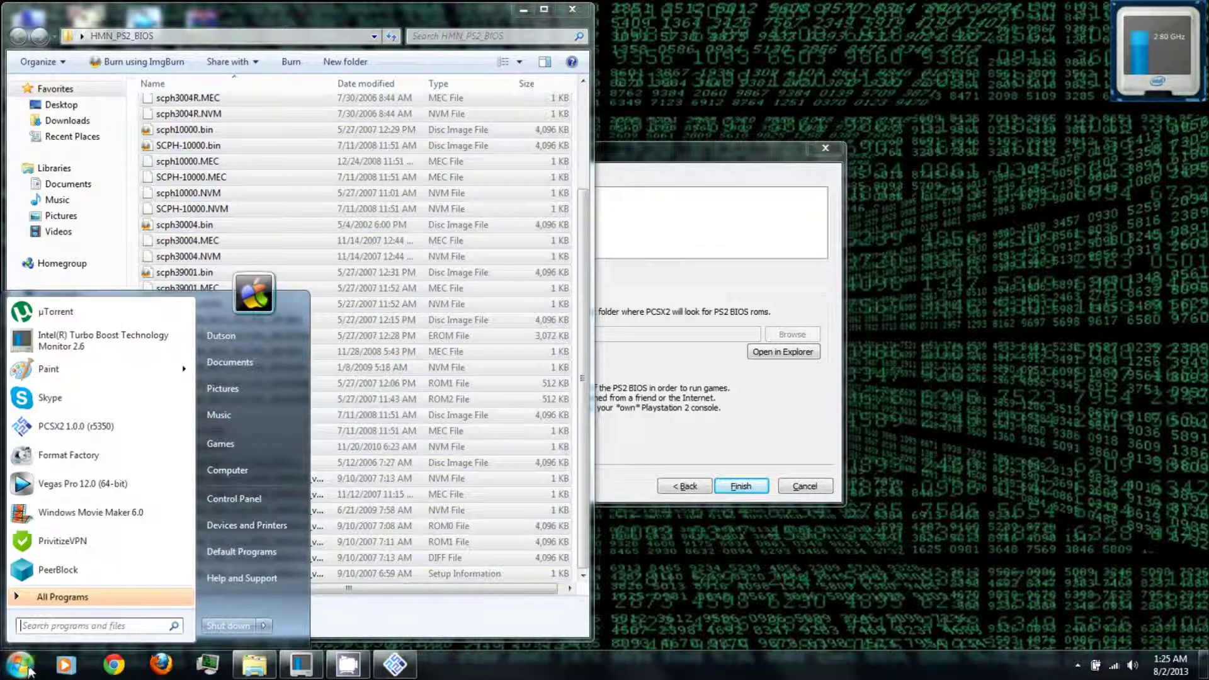
{"action": "left_click", "coordinate": [230, 363]}
{"action": "left_click_drag", "start_coordinate": [358, 18], "coordinate": [938, 21]}
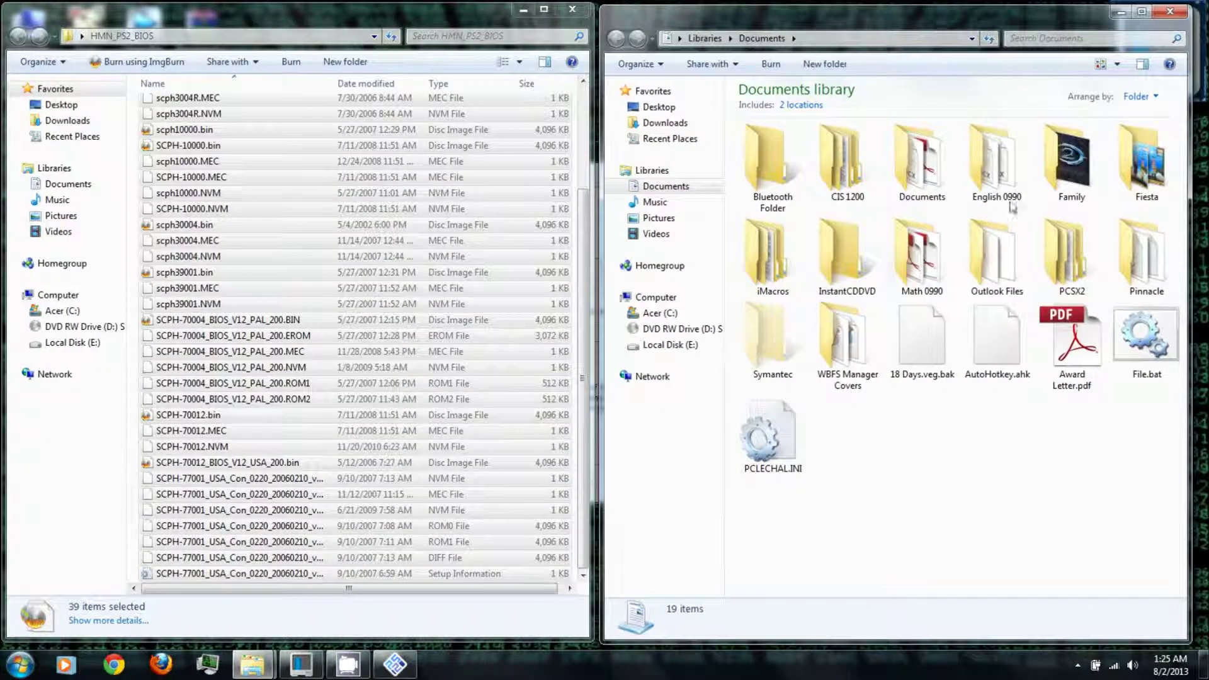
{"action": "double_click", "coordinate": [1078, 262]}
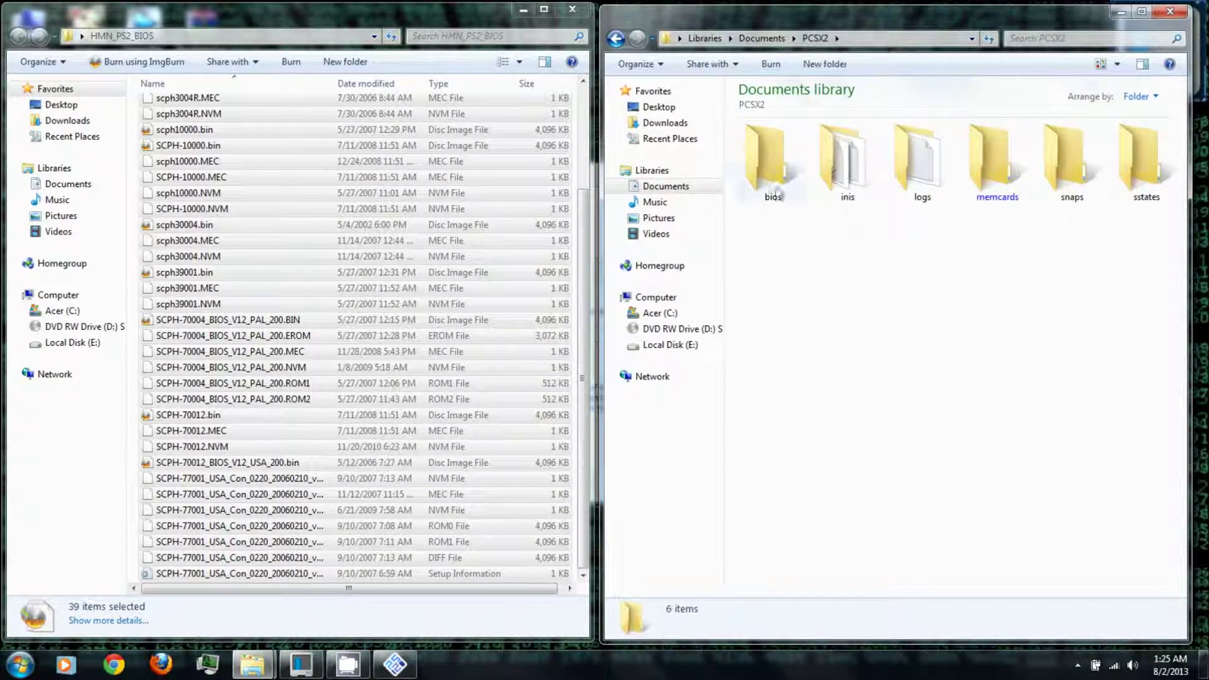
{"action": "double_click", "coordinate": [776, 188]}
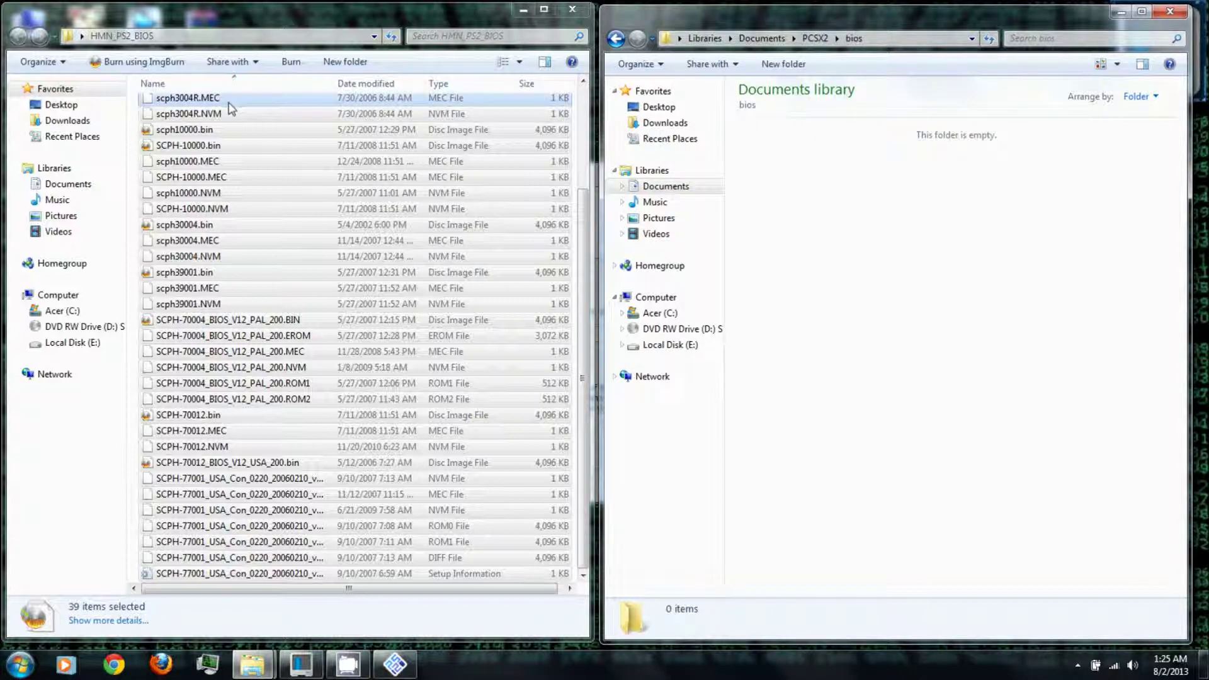
{"action": "left_click_drag", "start_coordinate": [229, 109], "coordinate": [871, 221]}
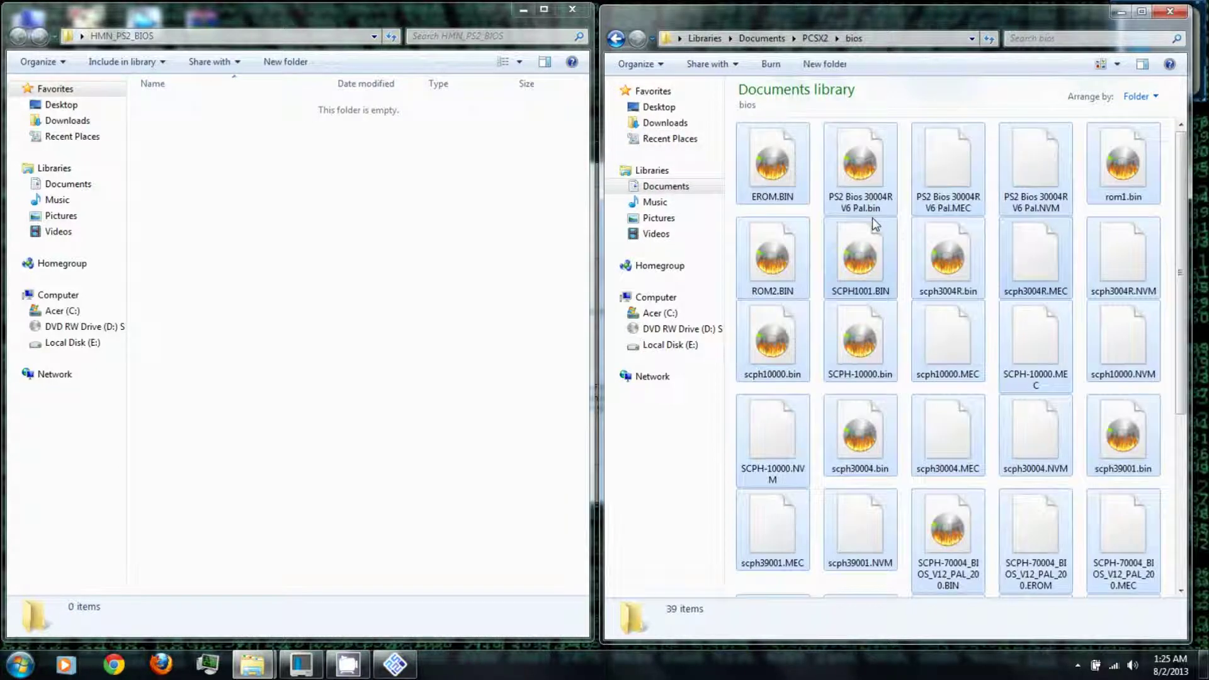
{"action": "left_click", "coordinate": [570, 10]}
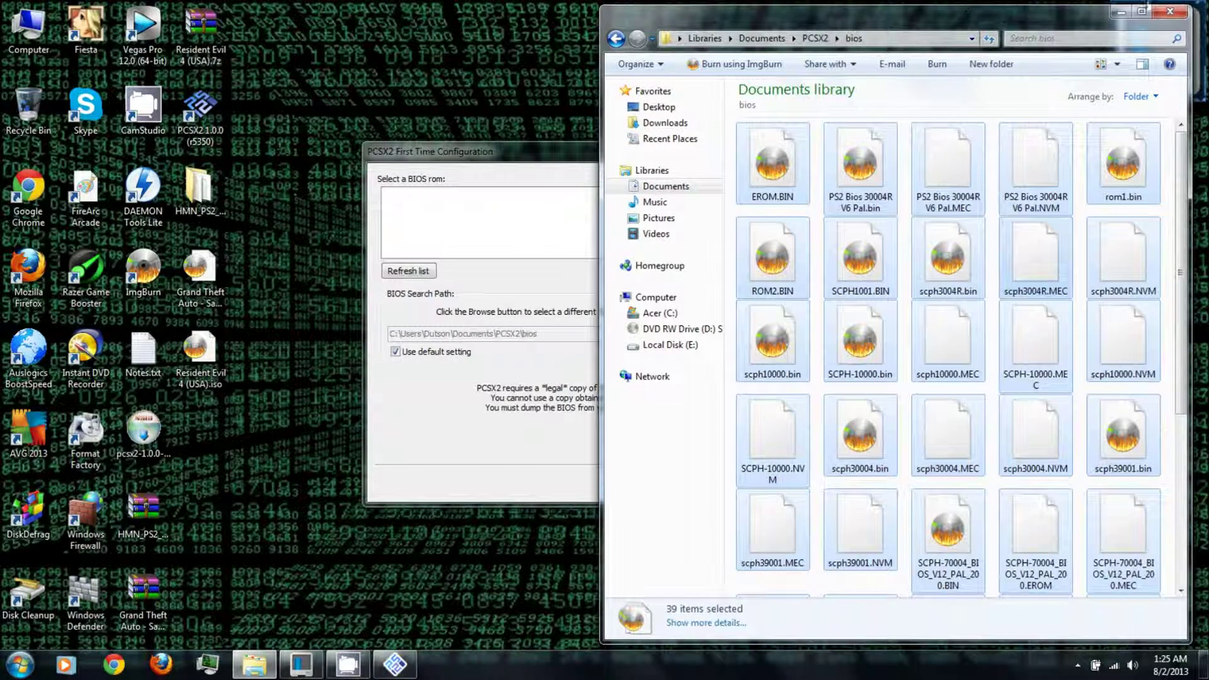
{"action": "left_click", "coordinate": [1170, 12]}
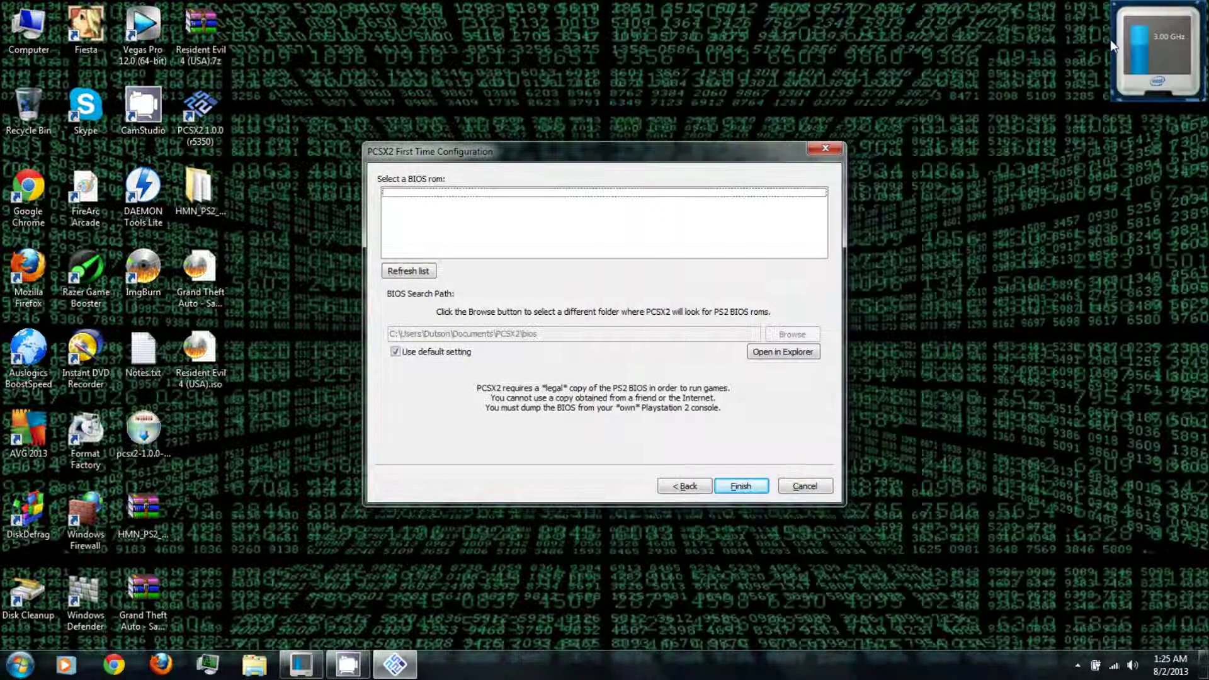
Step: Refresh the BIOS list, choose the USA v01.60 (07/02/2002) Console rom and finish the first-time configuration
{"action": "left_click", "coordinate": [409, 272]}
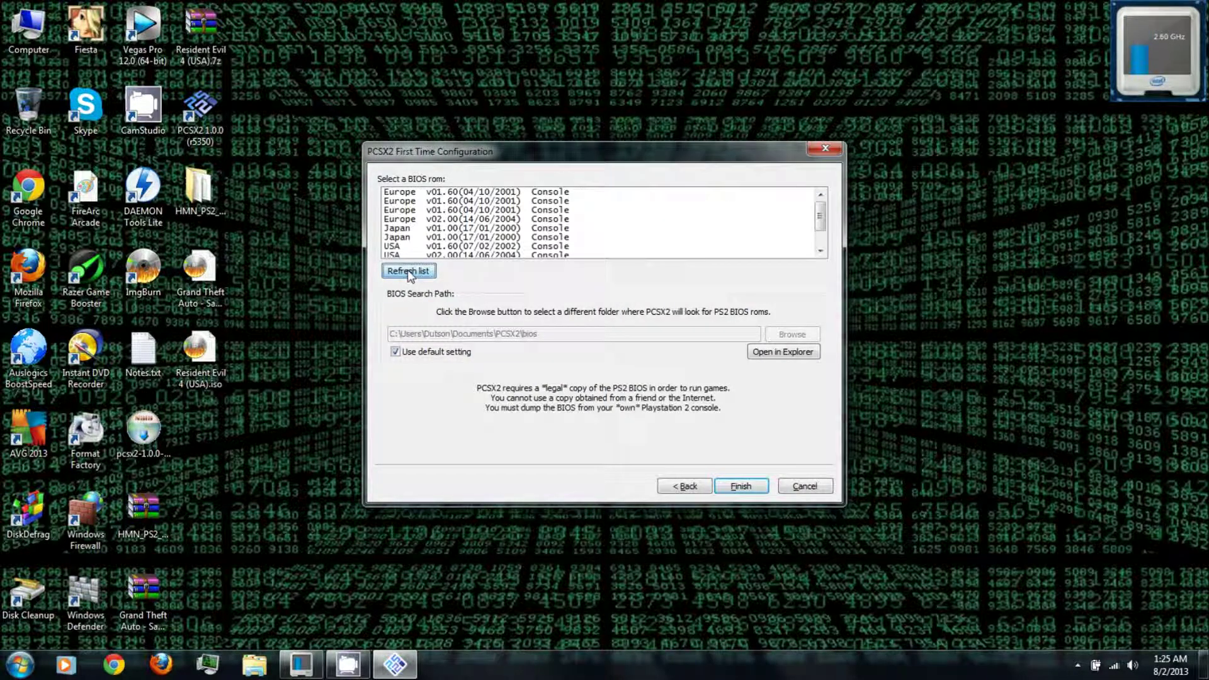
{"action": "left_click", "coordinate": [414, 194]}
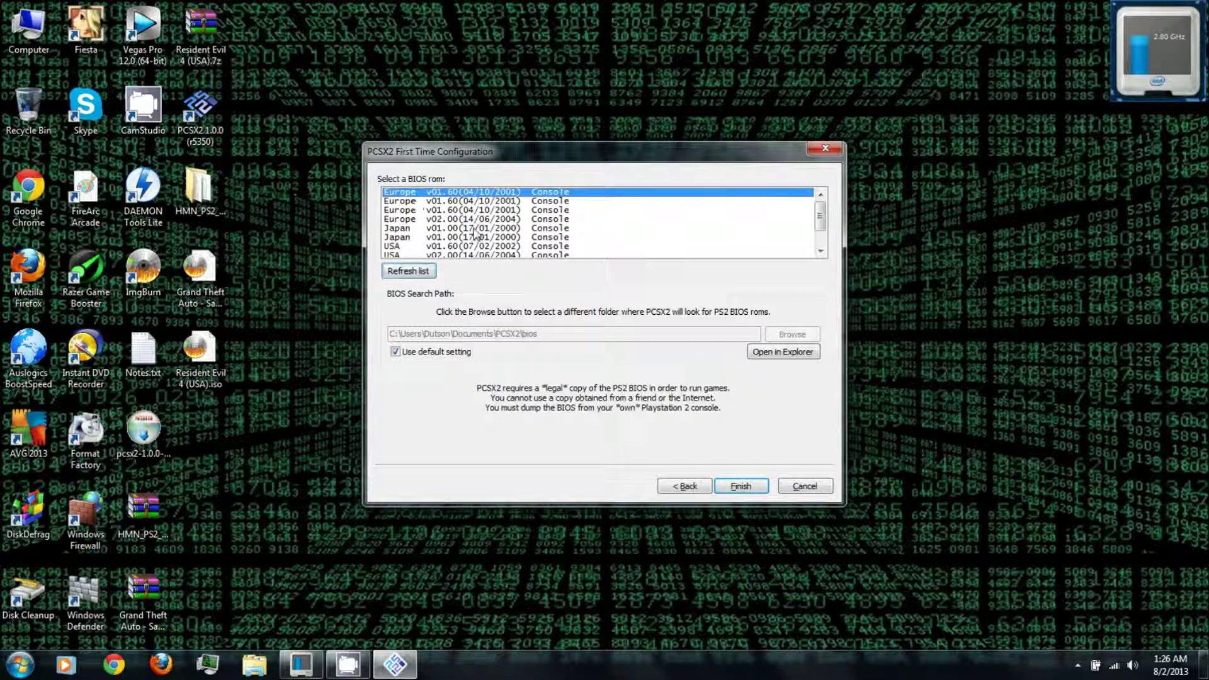
{"action": "scroll", "coordinate": [476, 234], "scroll_direction": "down", "scroll_amount": 1}
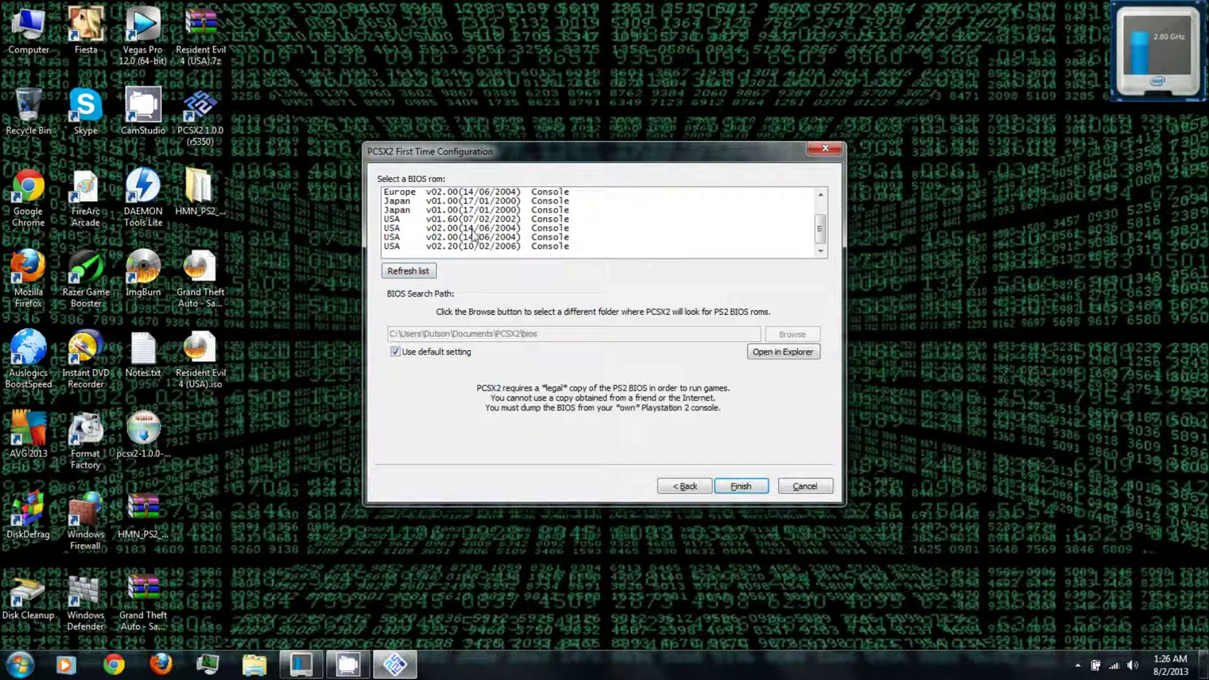
{"action": "left_click", "coordinate": [393, 219]}
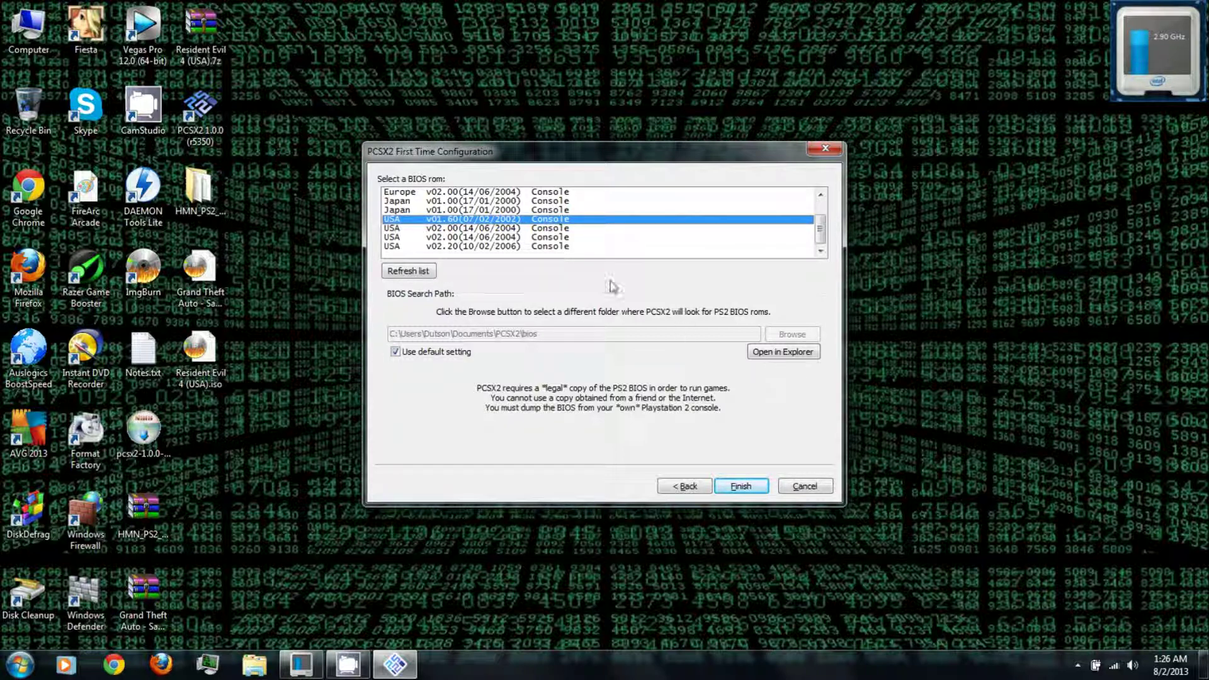
{"action": "left_click", "coordinate": [741, 486]}
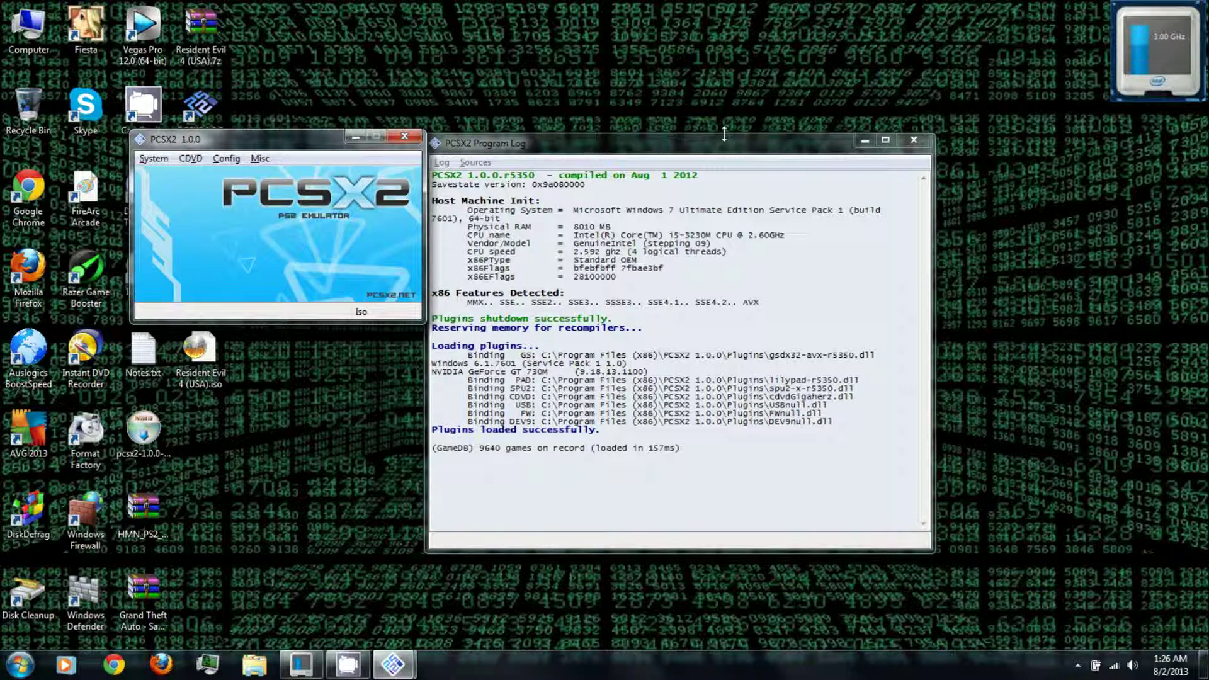
Step: Switch the CDVD source to Plugin, and finally set it to No disc
{"action": "left_click", "coordinate": [161, 163]}
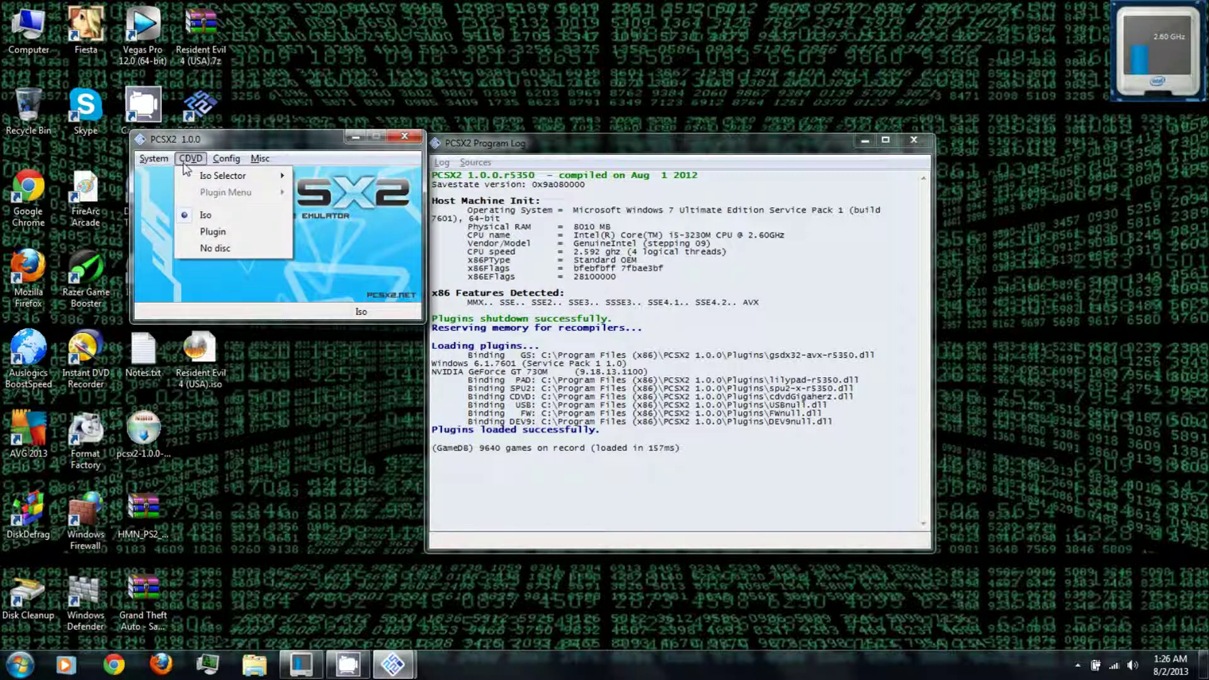
{"action": "mouse_move", "coordinate": [251, 177]}
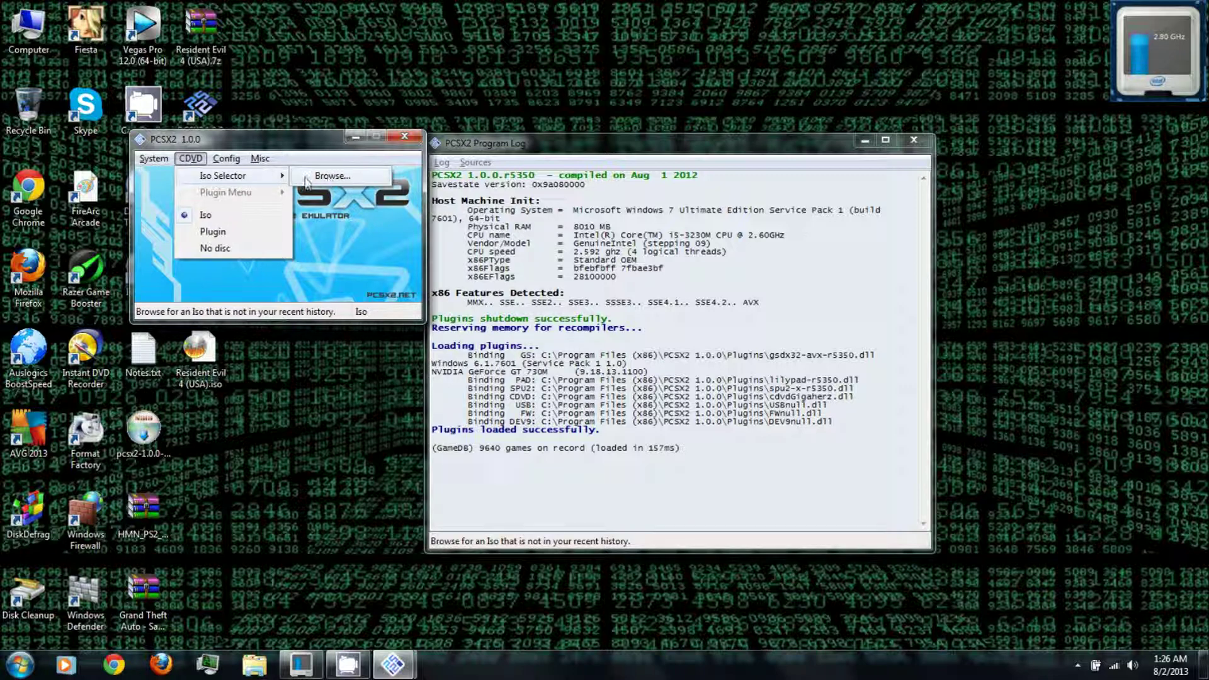
{"action": "left_click", "coordinate": [210, 233]}
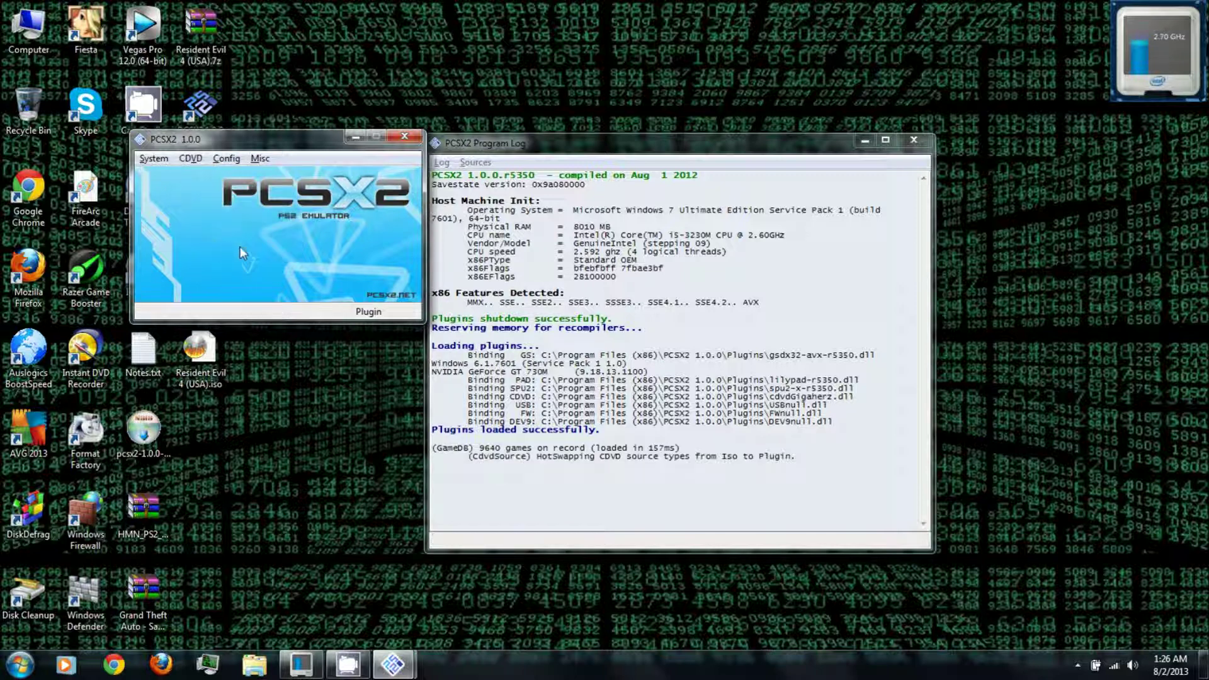
{"action": "left_click", "coordinate": [195, 159]}
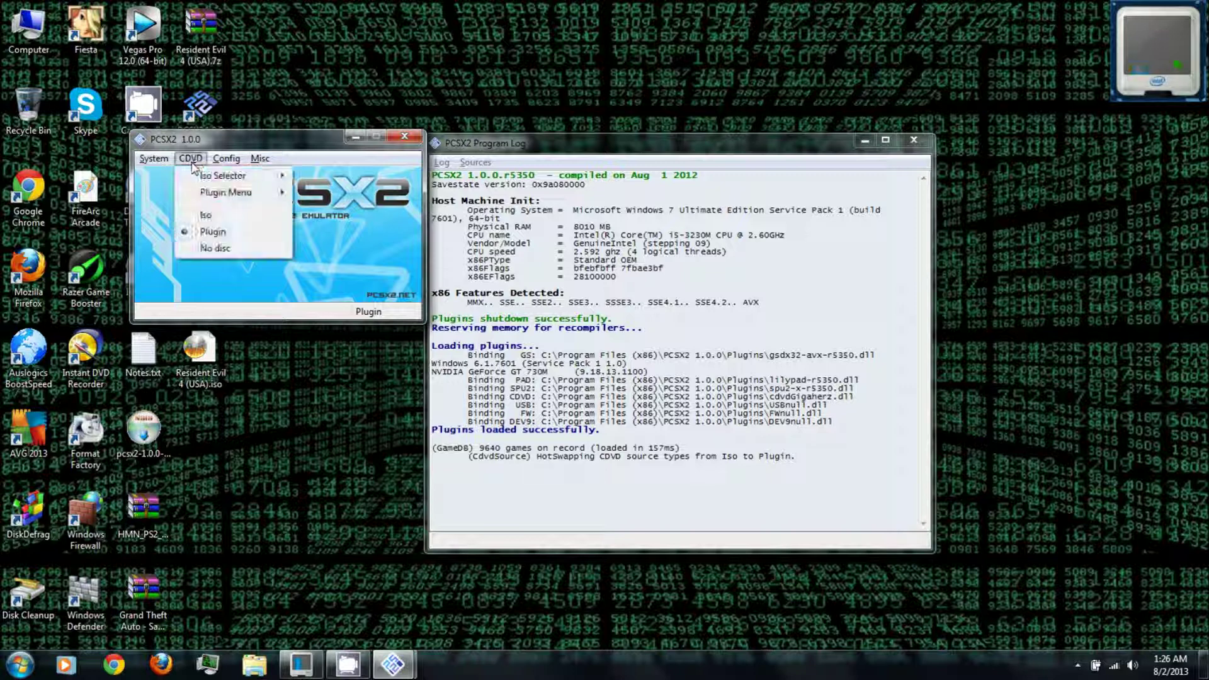
{"action": "left_click", "coordinate": [214, 249]}
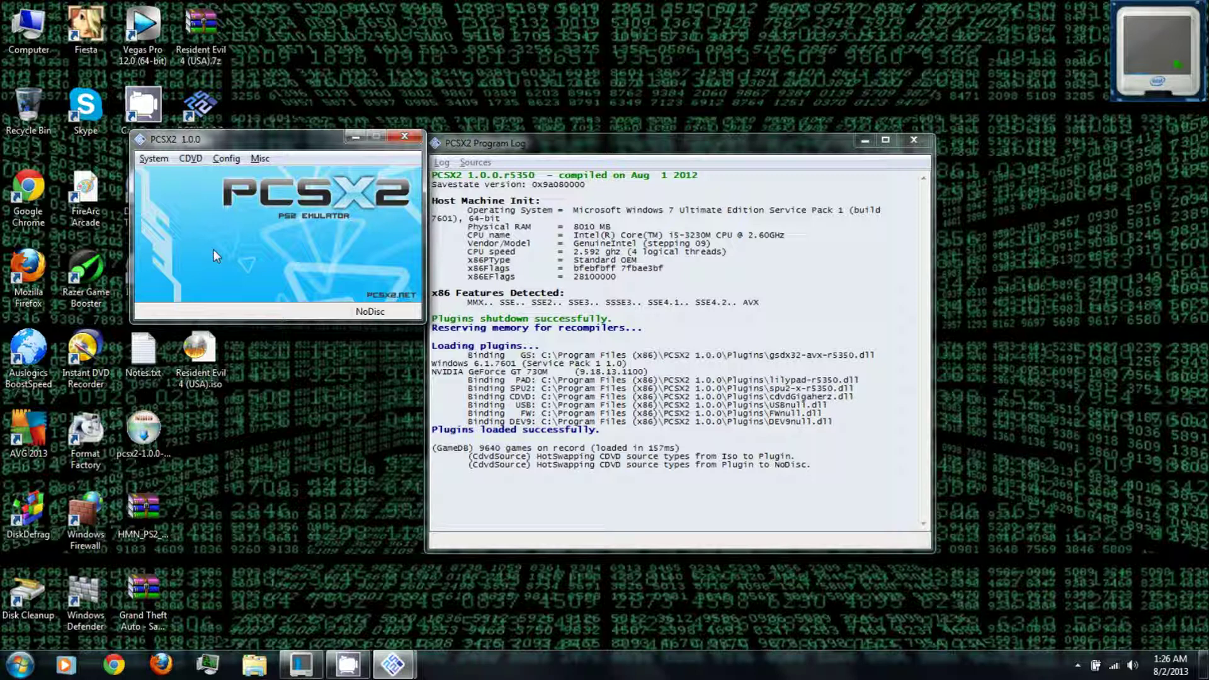
Step: Open the emulation settings and review the EE/IOP, VUs and GS options
{"action": "left_click", "coordinate": [188, 159]}
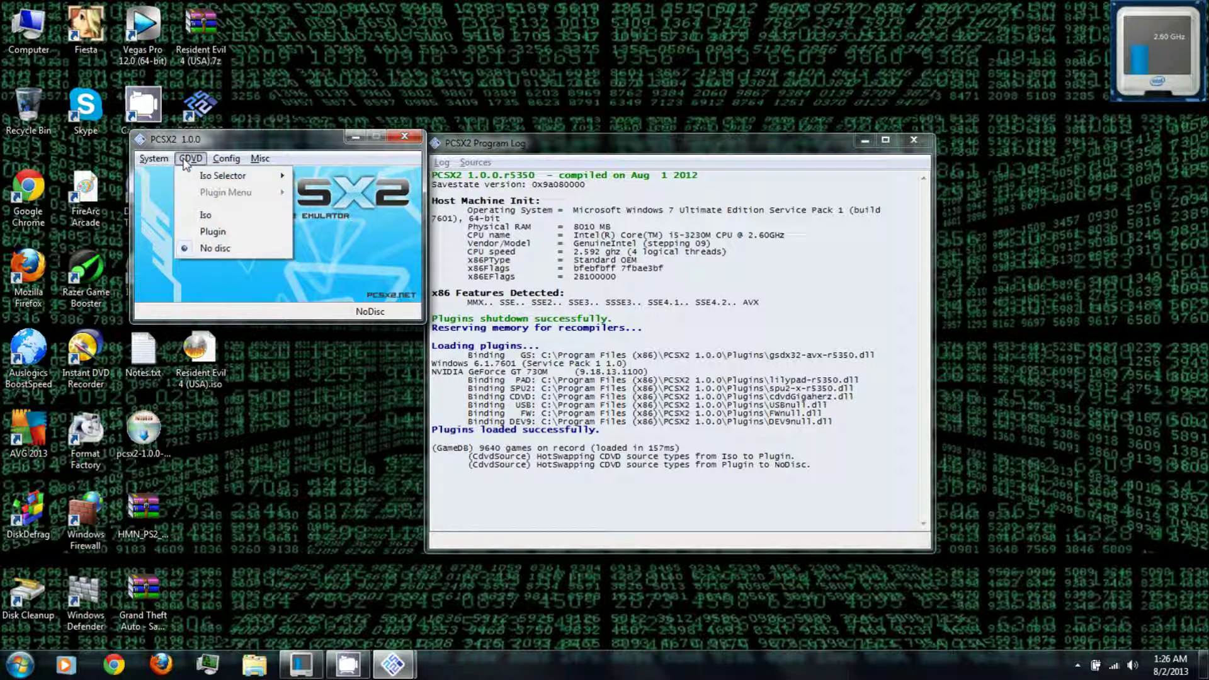
{"action": "left_click", "coordinate": [228, 158]}
{"action": "left_click", "coordinate": [234, 161]}
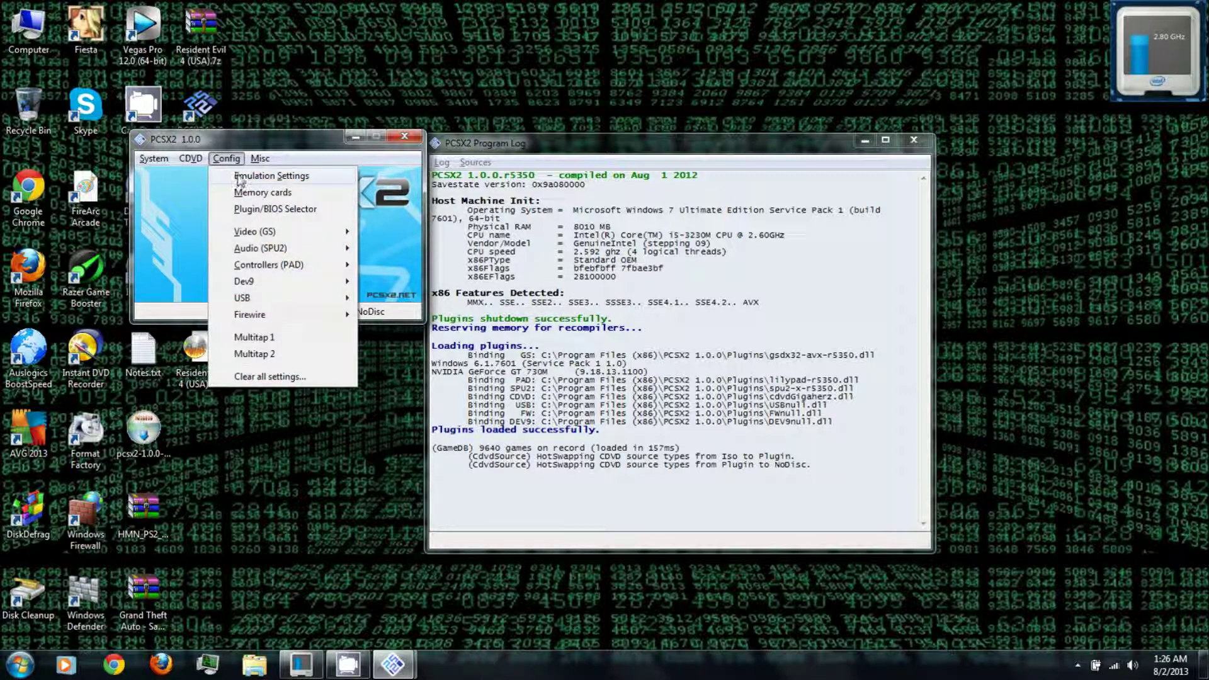
{"action": "left_click", "coordinate": [239, 178]}
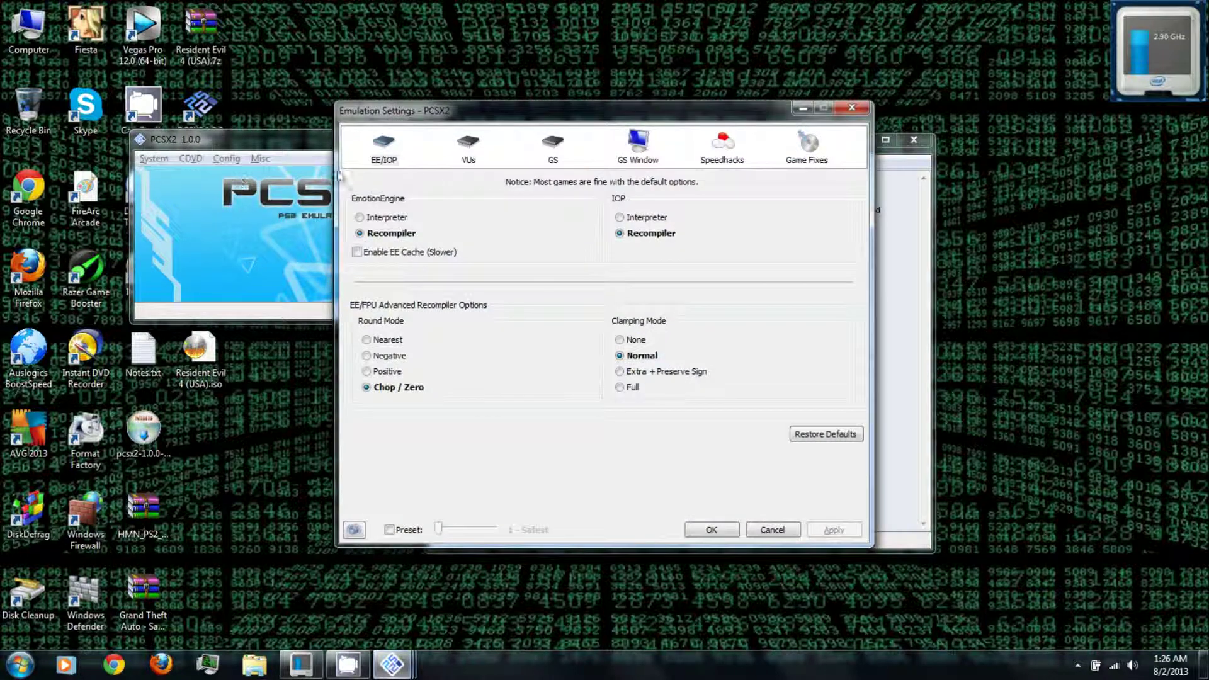
{"action": "left_click", "coordinate": [381, 153]}
{"action": "left_click", "coordinate": [477, 156]}
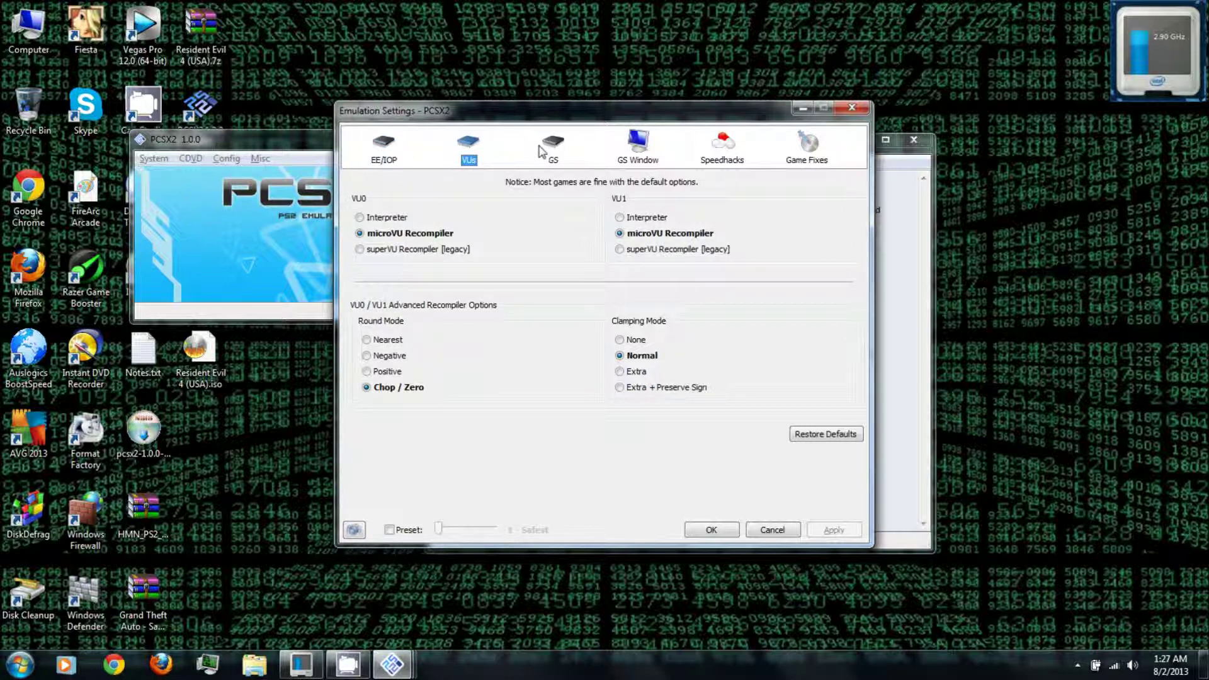
{"action": "left_click", "coordinate": [542, 152]}
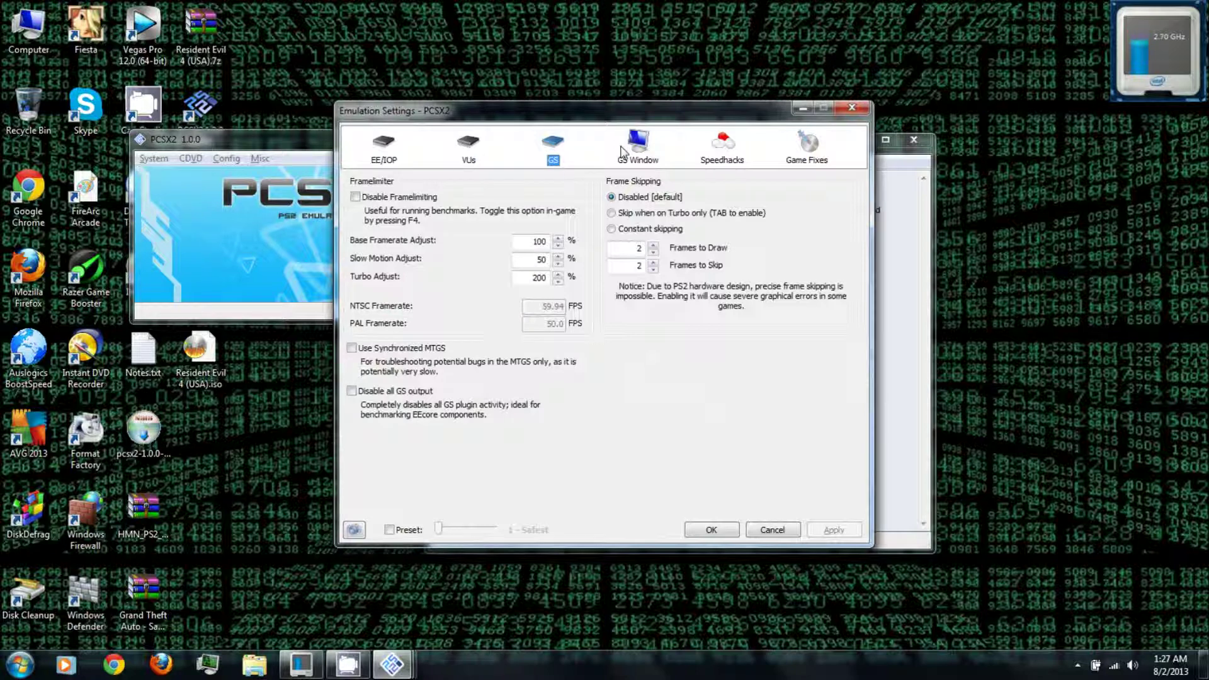
Step: Set the GS window's aspect ratio to Fit to Window/Screen
{"action": "left_click", "coordinate": [643, 154]}
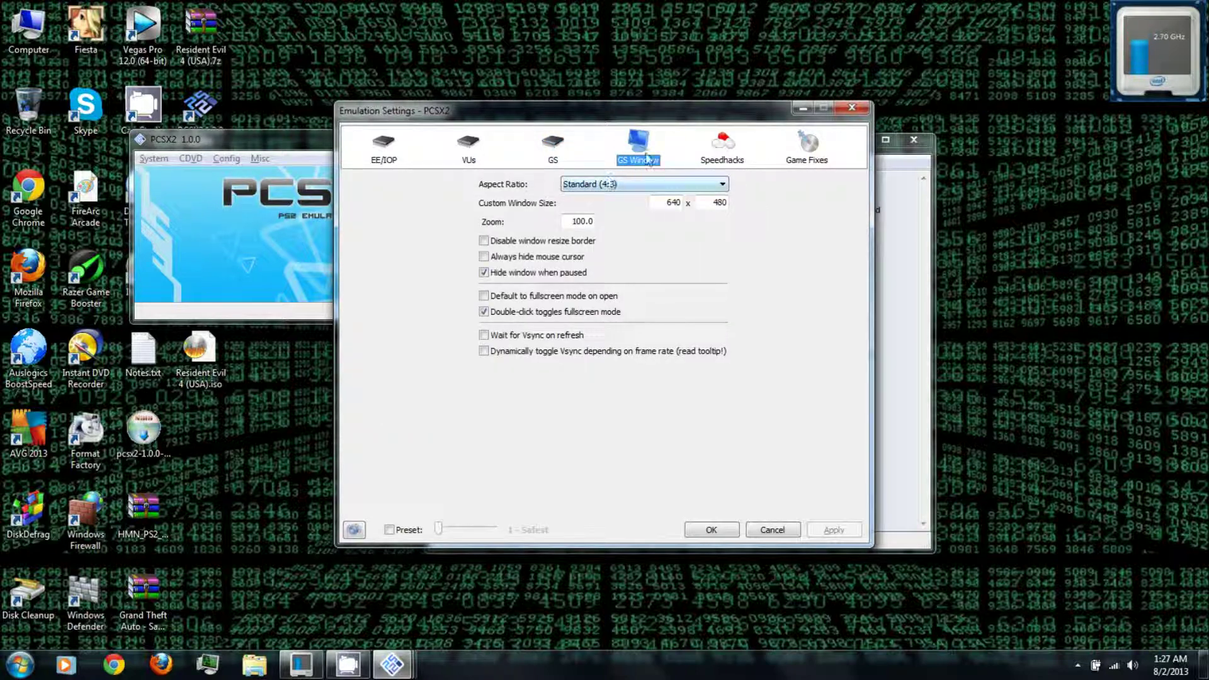
{"action": "left_click", "coordinate": [597, 184]}
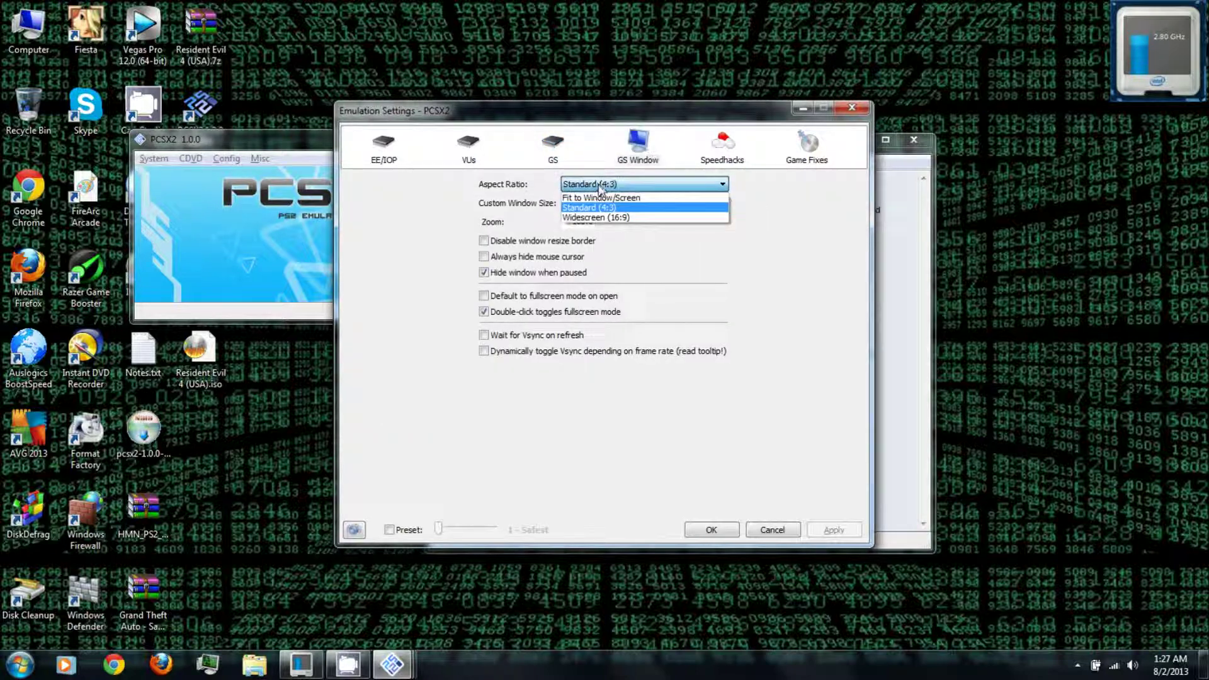
{"action": "left_click", "coordinate": [586, 197]}
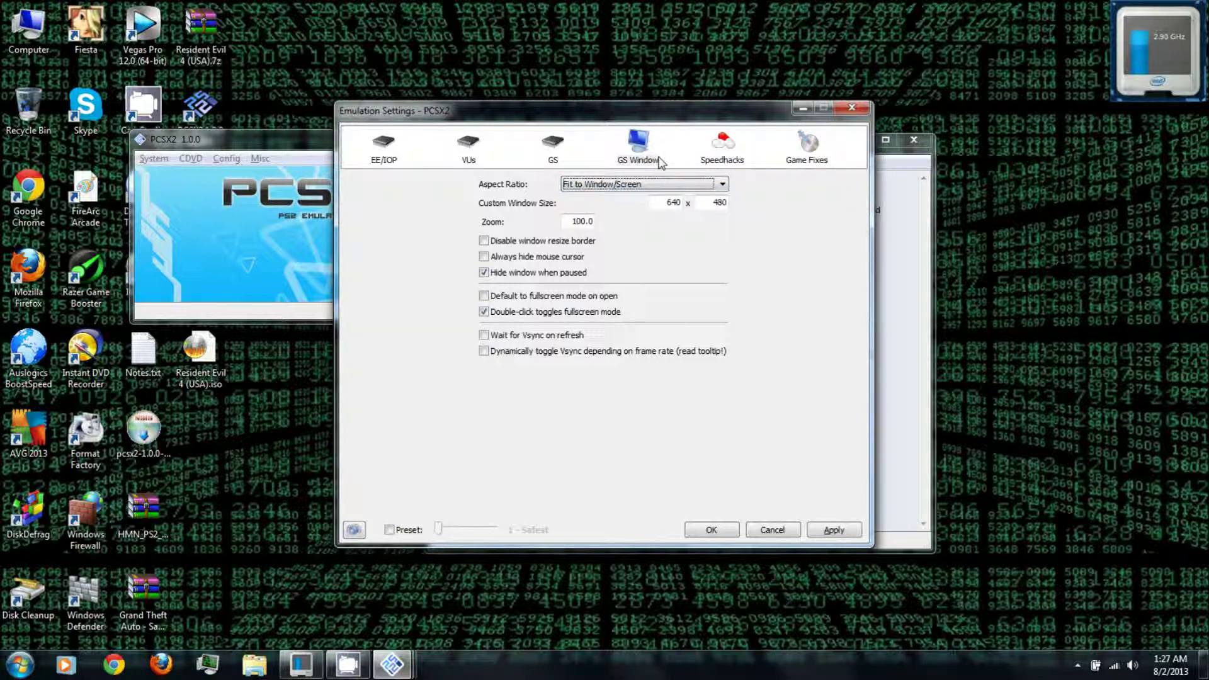
Step: Enable the fast CDVD and MTVU speedhacks, and set EE Cyclerate to 2 and VU Cycle Stealing to 1
{"action": "left_click", "coordinate": [726, 158]}
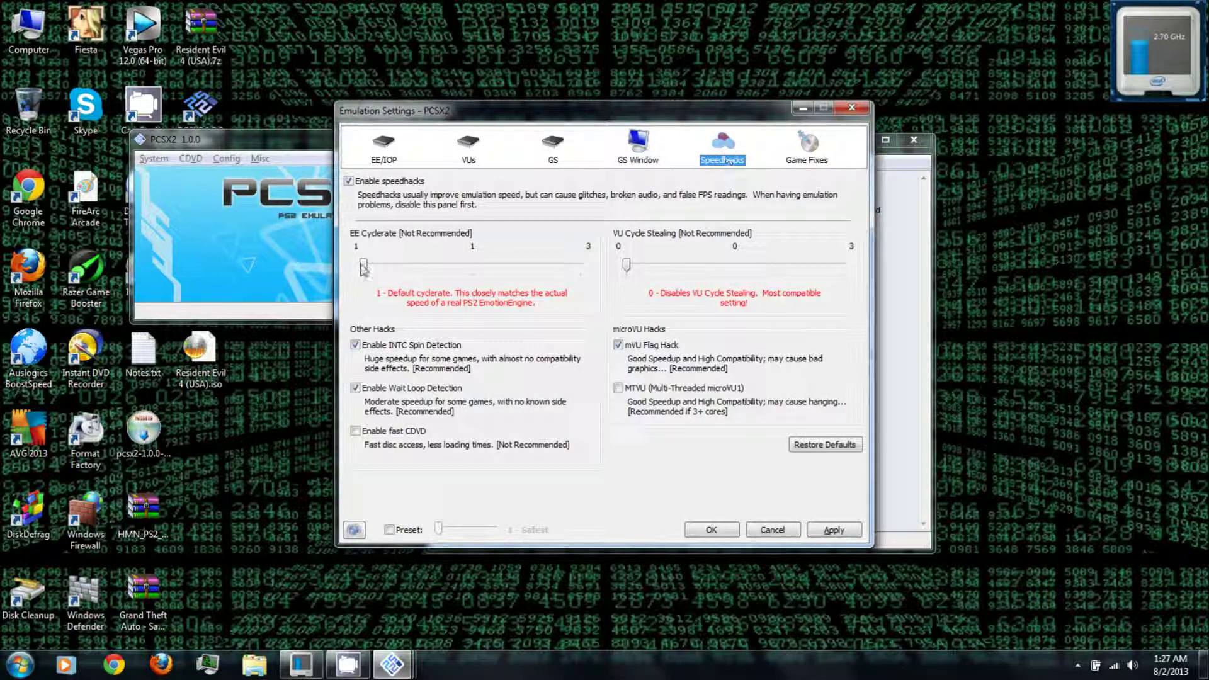
{"action": "left_click", "coordinate": [355, 432]}
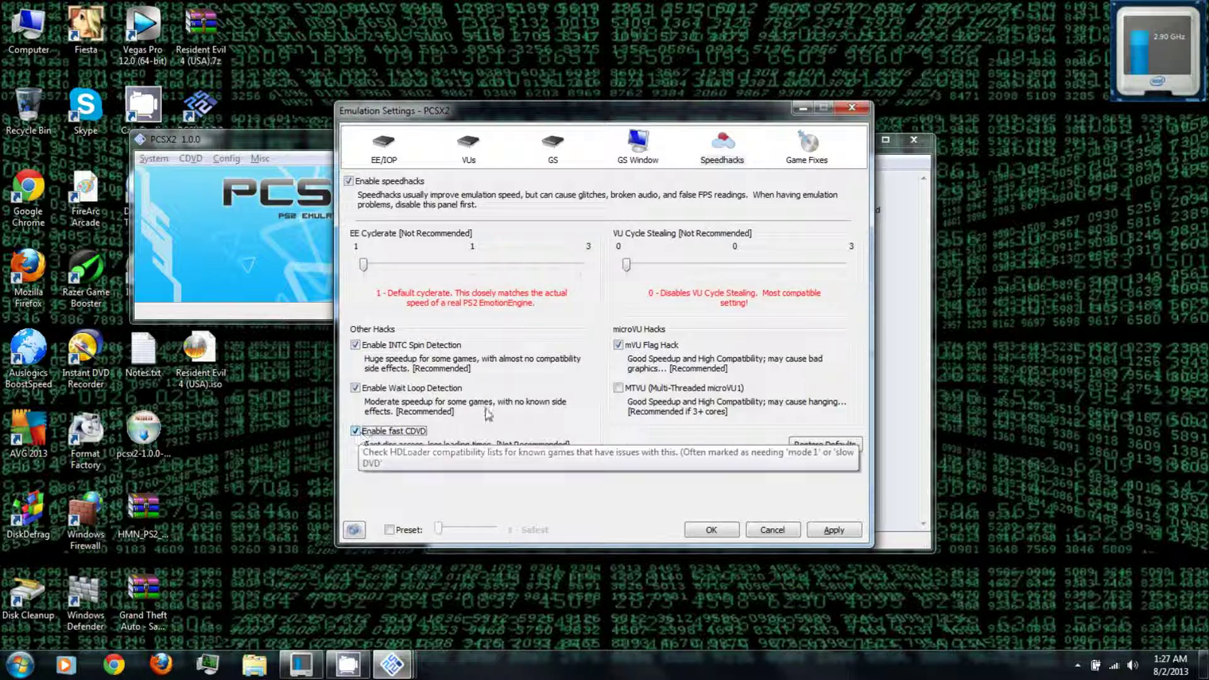
{"action": "left_click", "coordinate": [618, 388]}
{"action": "left_click", "coordinate": [364, 267]}
{"action": "left_click", "coordinate": [412, 269]}
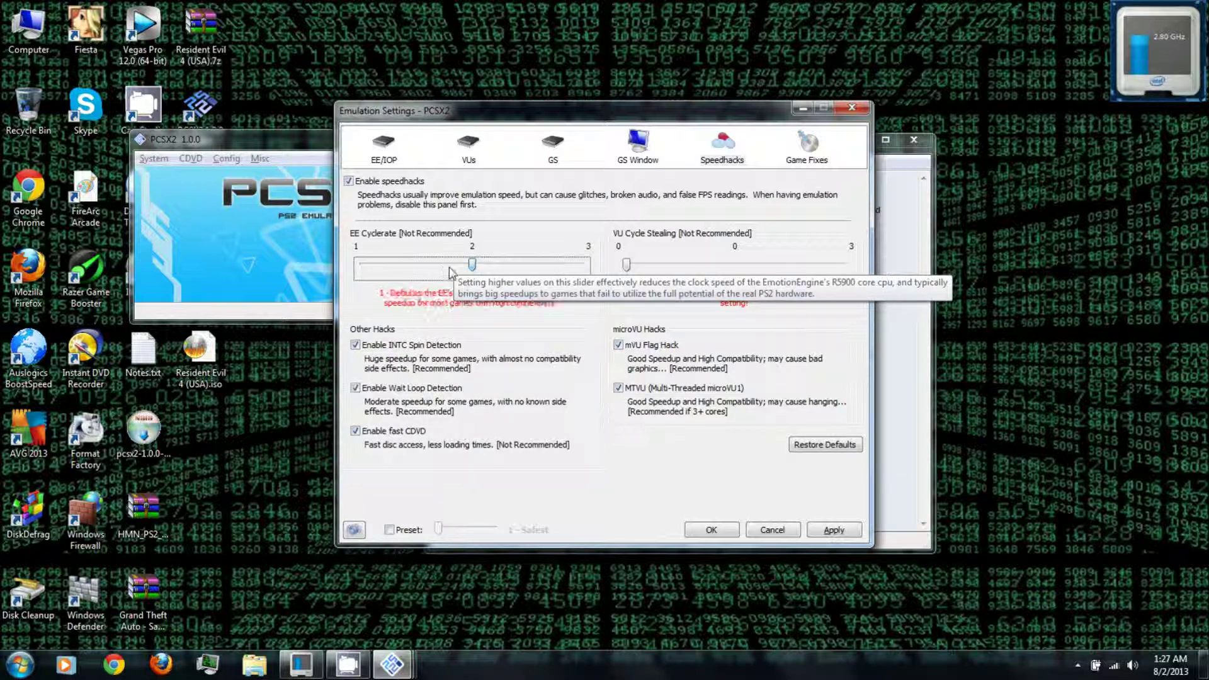
{"action": "left_click_drag", "start_coordinate": [627, 266], "coordinate": [699, 265]}
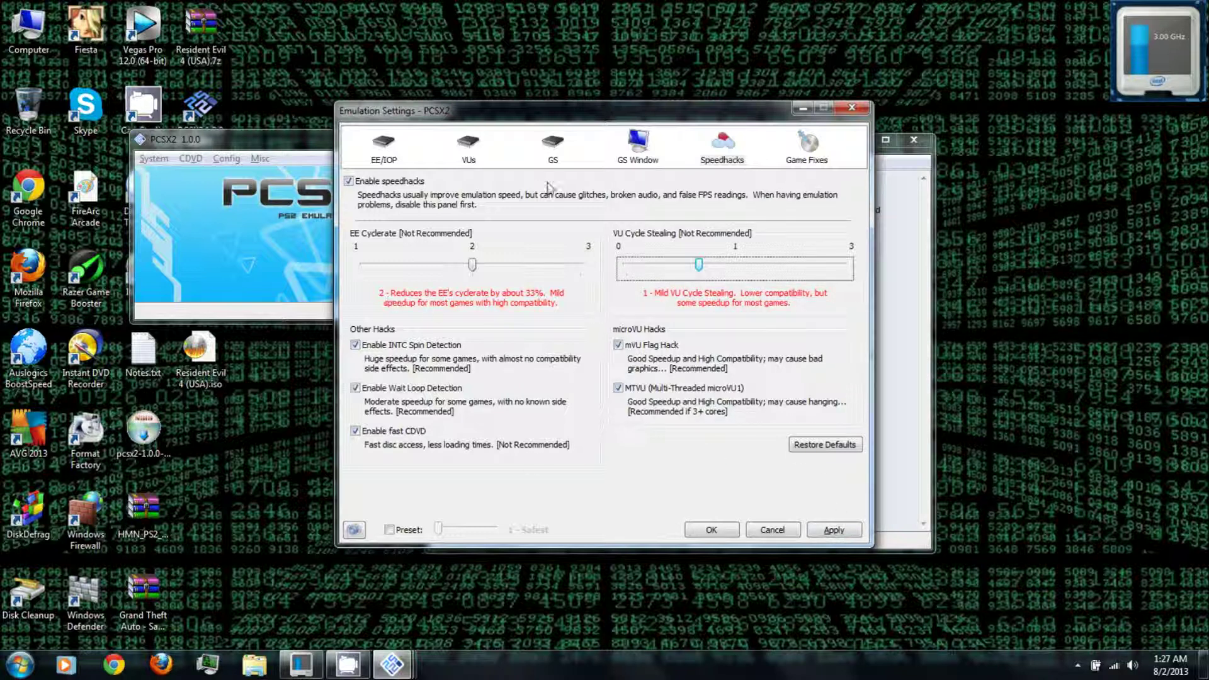
Step: Apply the emulation settings and close their window
{"action": "left_click", "coordinate": [842, 532]}
{"action": "left_click", "coordinate": [709, 530]}
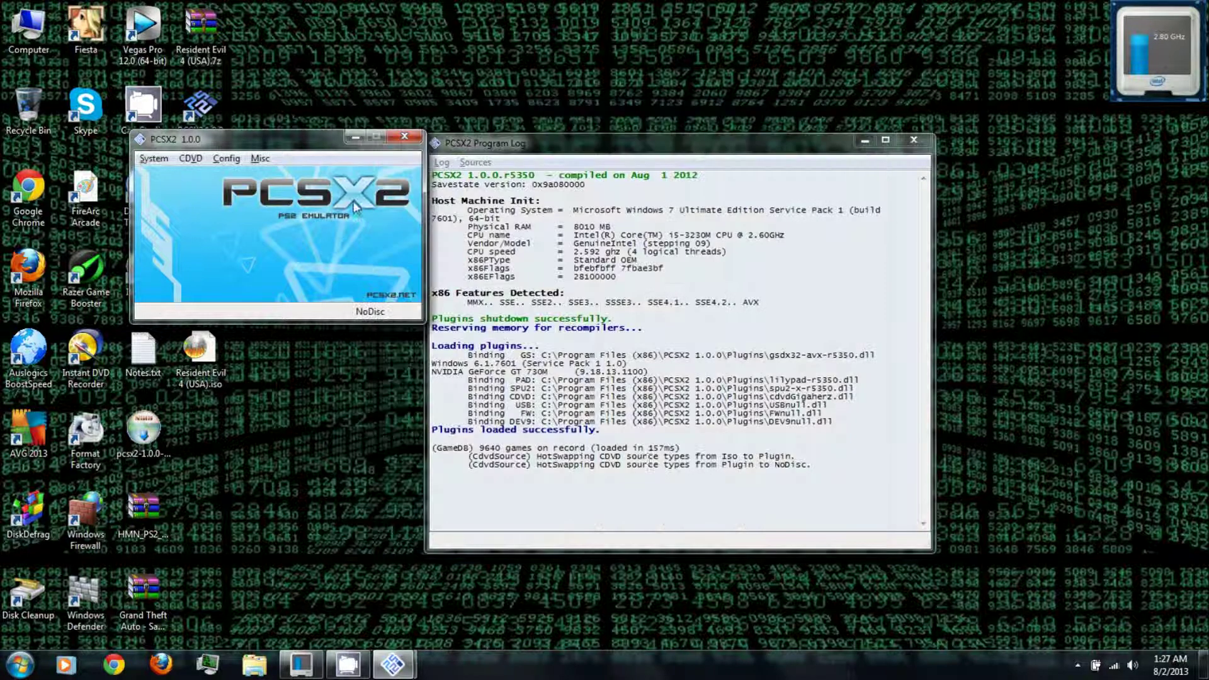
Step: Open the memory card manager, check the cards assigned to both PS2 ports, and accept the setup
{"action": "left_click", "coordinate": [226, 158]}
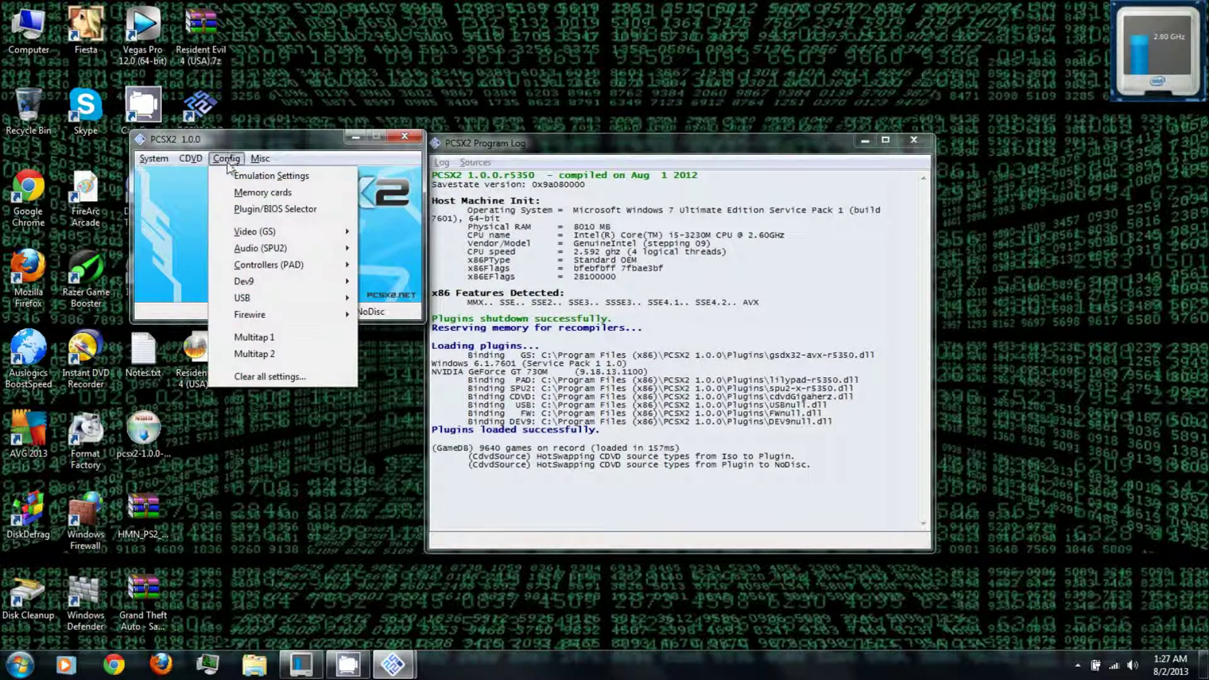
{"action": "left_click", "coordinate": [253, 193]}
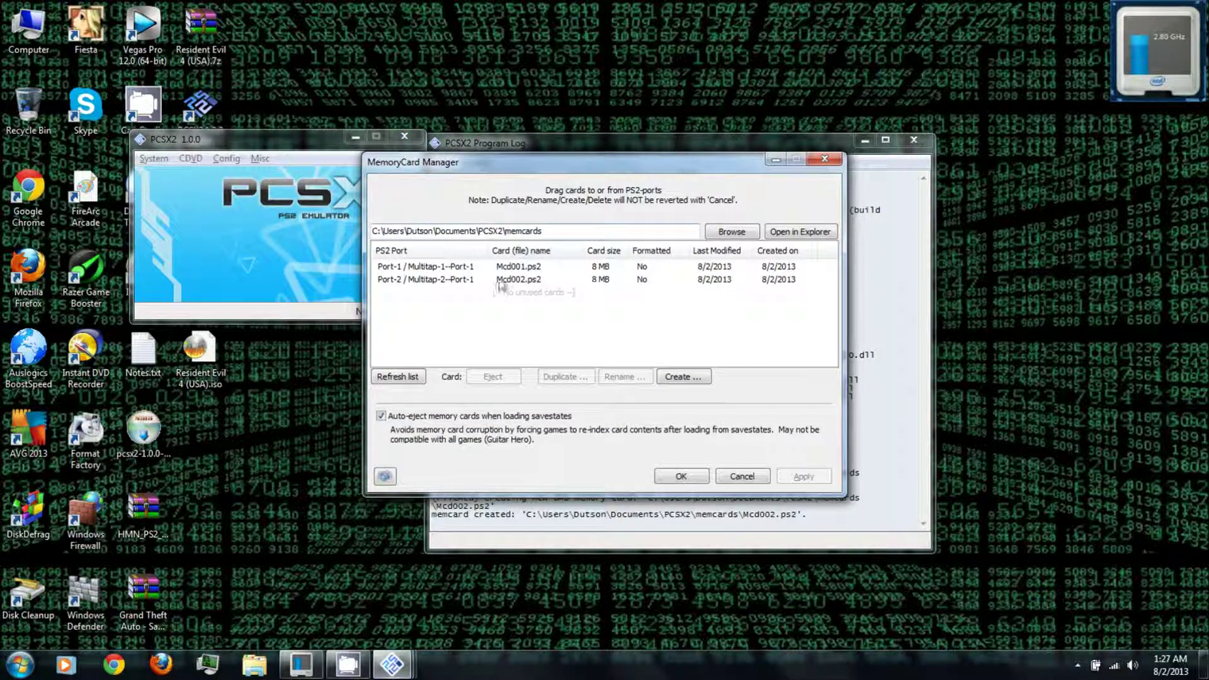
{"action": "left_click", "coordinate": [443, 270]}
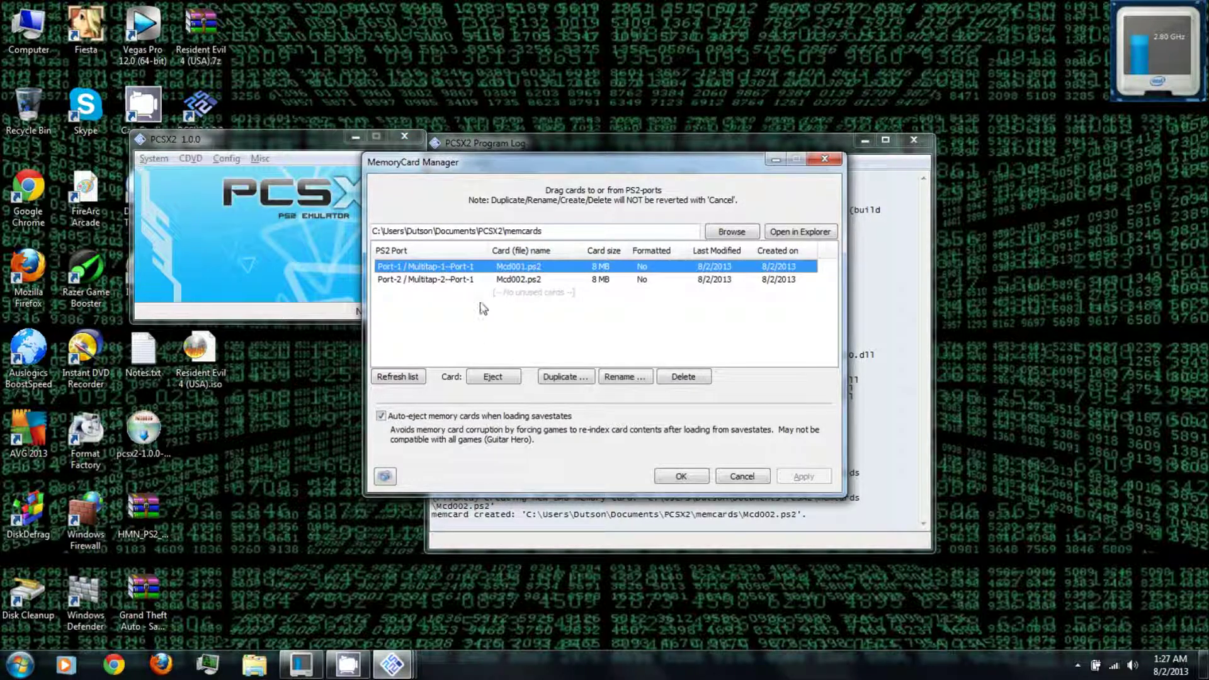
{"action": "left_click", "coordinate": [494, 321]}
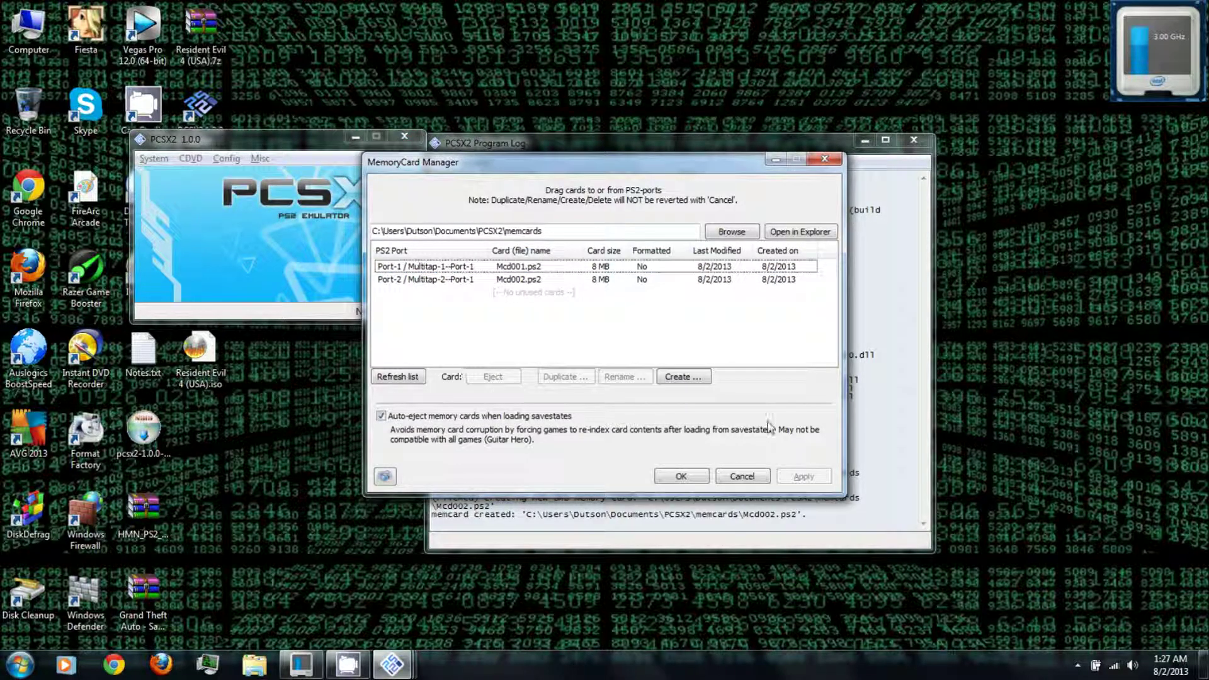
{"action": "left_click", "coordinate": [681, 476]}
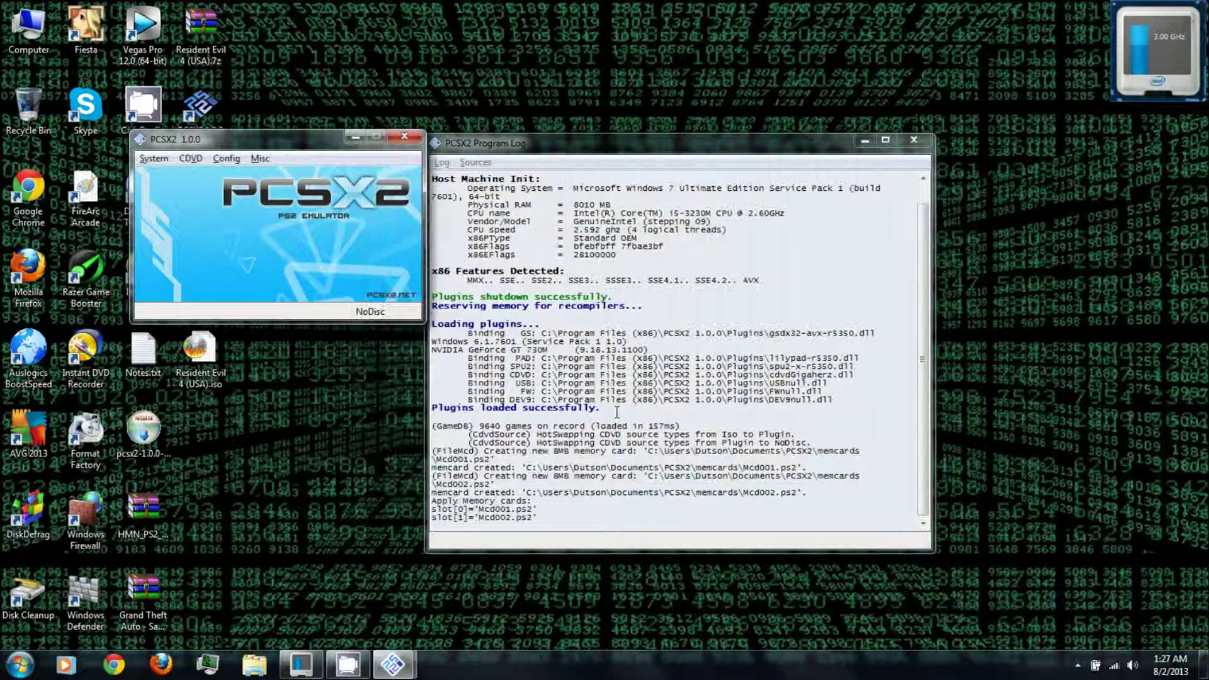
Step: Review the plugin selections in the component selector and leave it without changing anything
{"action": "left_click", "coordinate": [226, 159]}
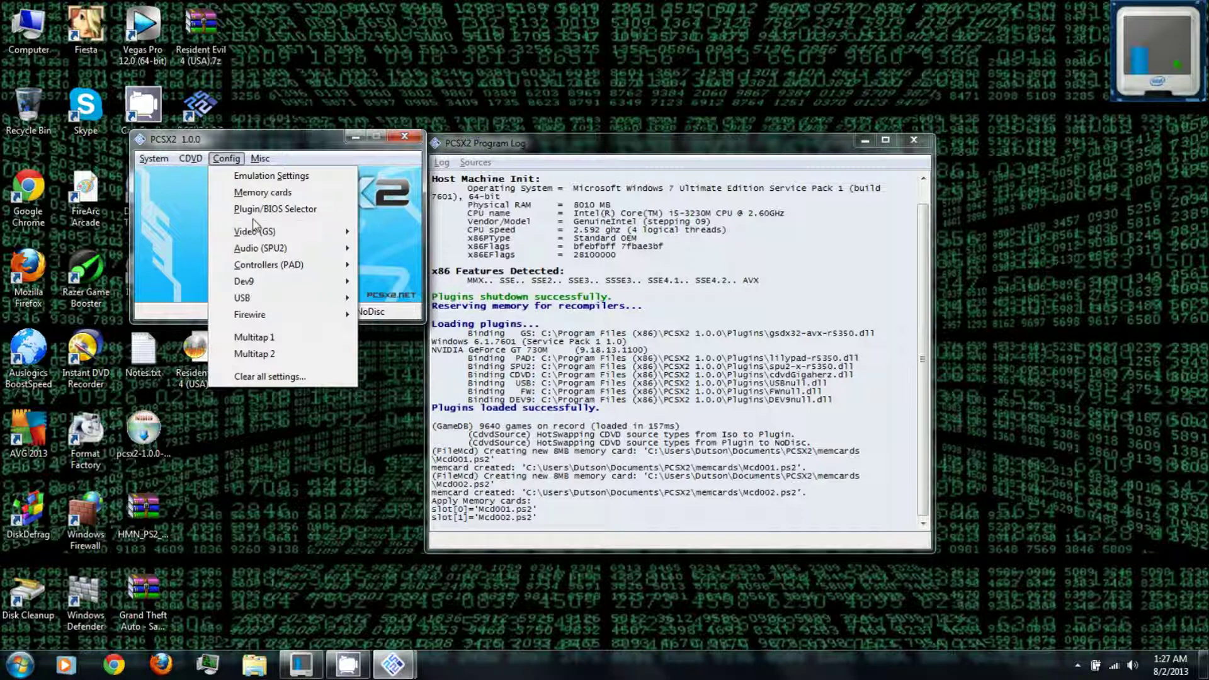
{"action": "mouse_move", "coordinate": [253, 230]}
{"action": "left_click", "coordinate": [252, 209]}
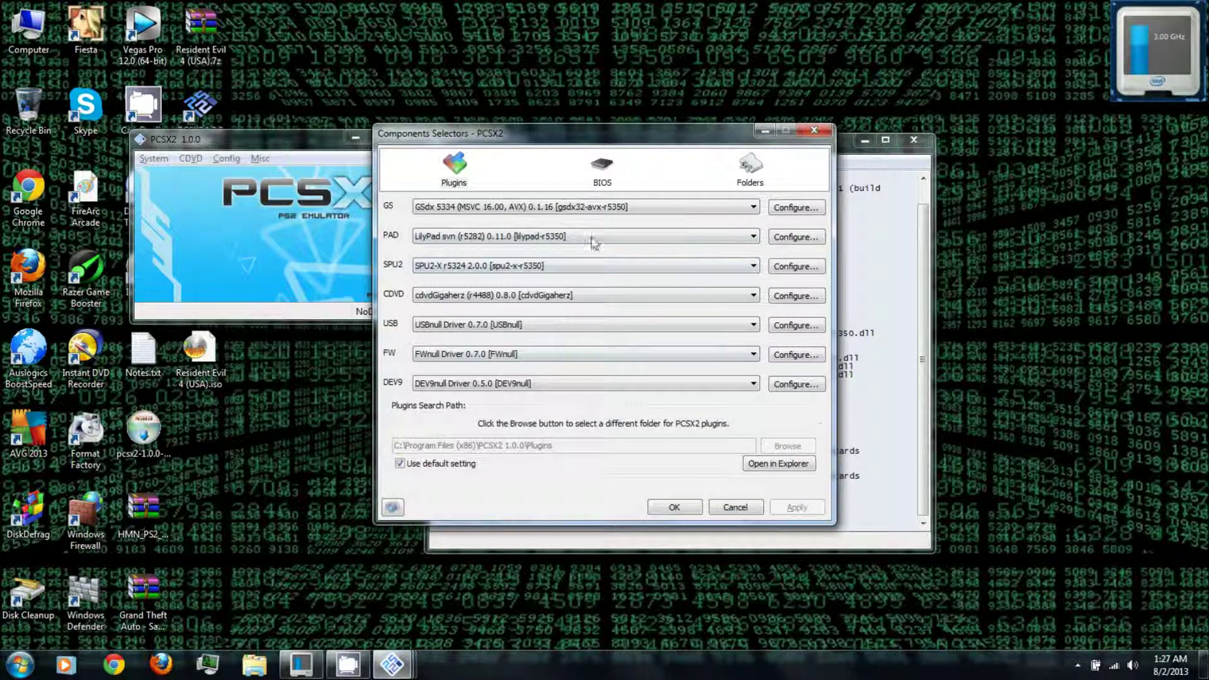
{"action": "left_click", "coordinate": [731, 508]}
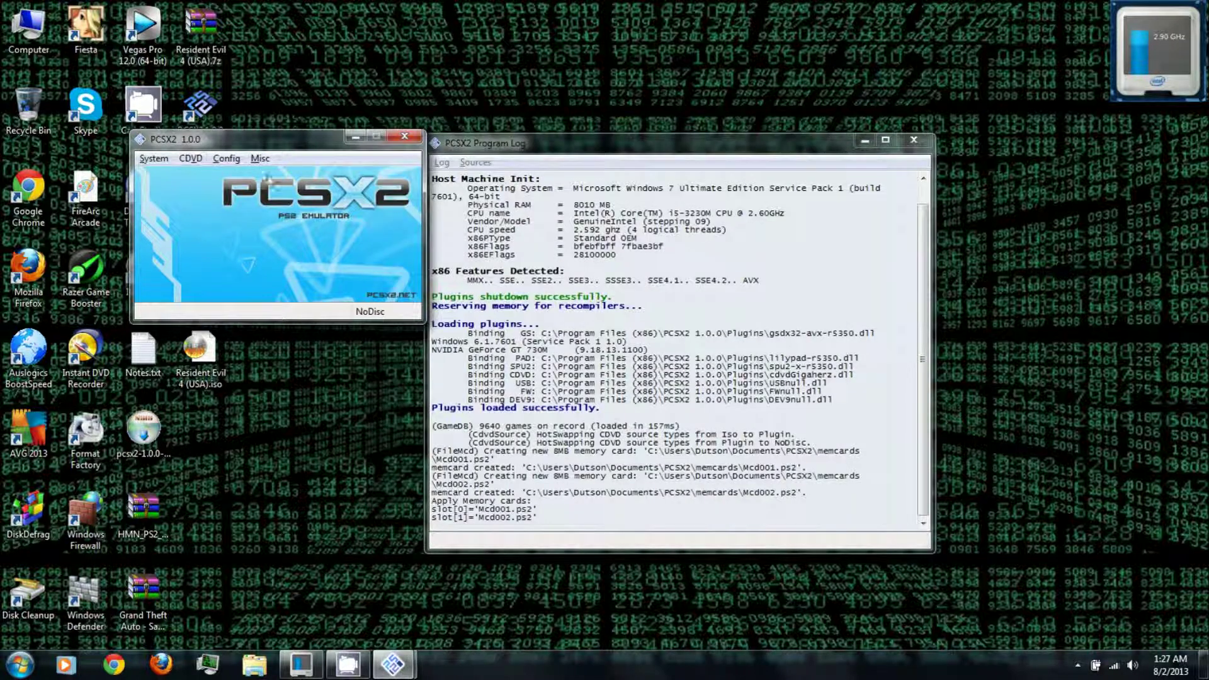
{"action": "left_click", "coordinate": [224, 160]}
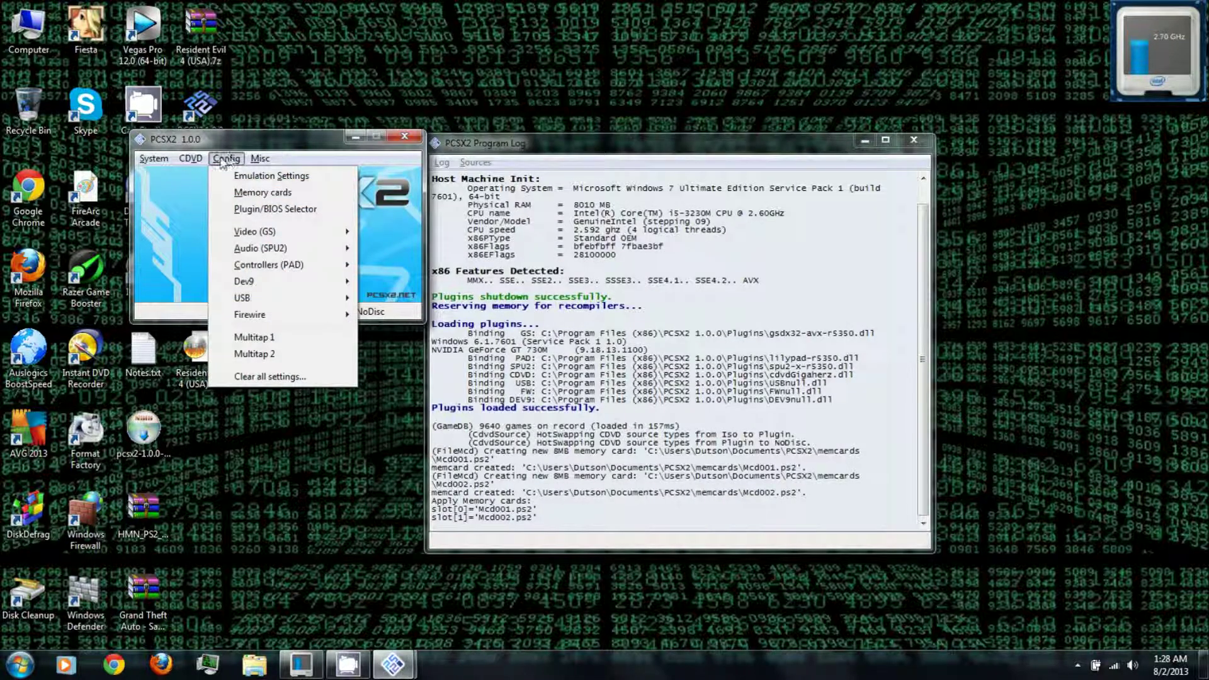
{"action": "left_click", "coordinate": [199, 162]}
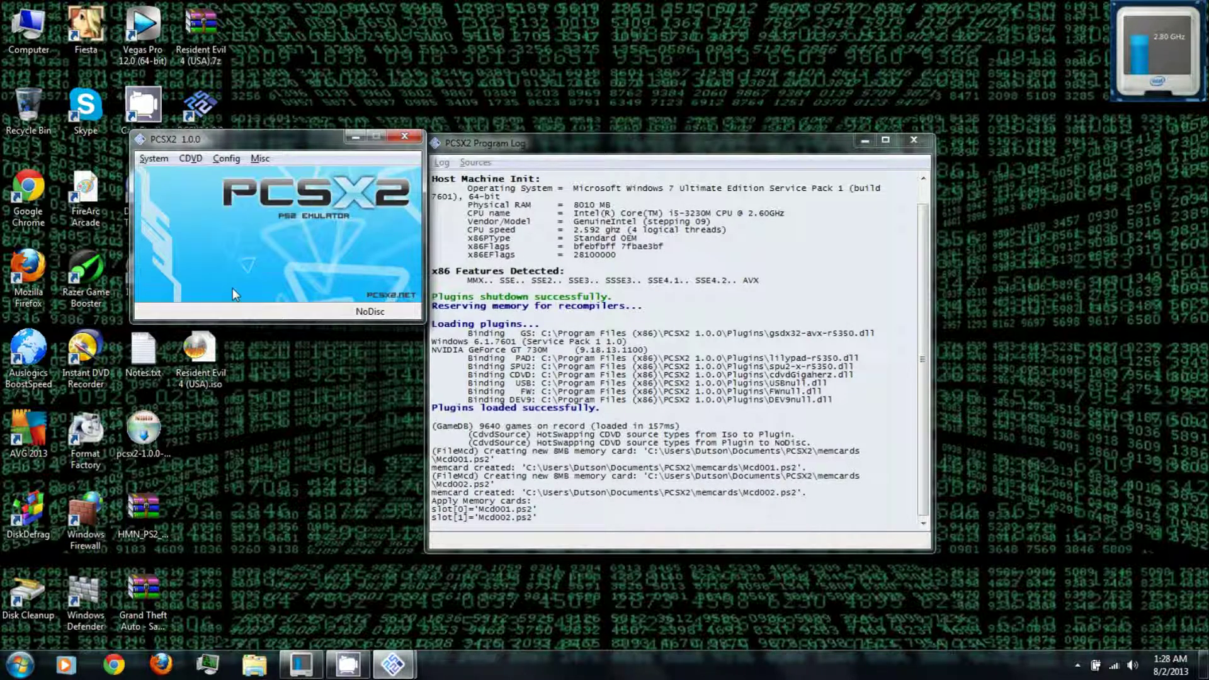
{"action": "left_click", "coordinate": [196, 162]}
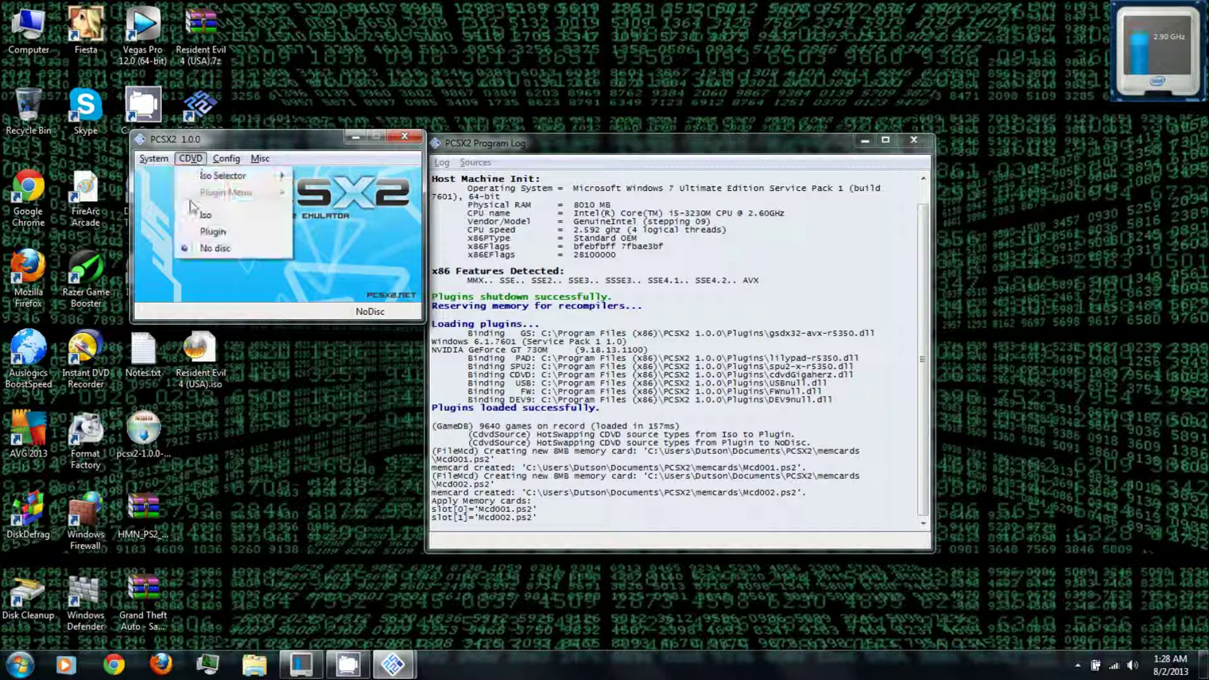
{"action": "left_click", "coordinate": [224, 283]}
Step: Start a full CDVD boot with no disc to launch the PS2 BIOS
{"action": "left_click", "coordinate": [145, 160]}
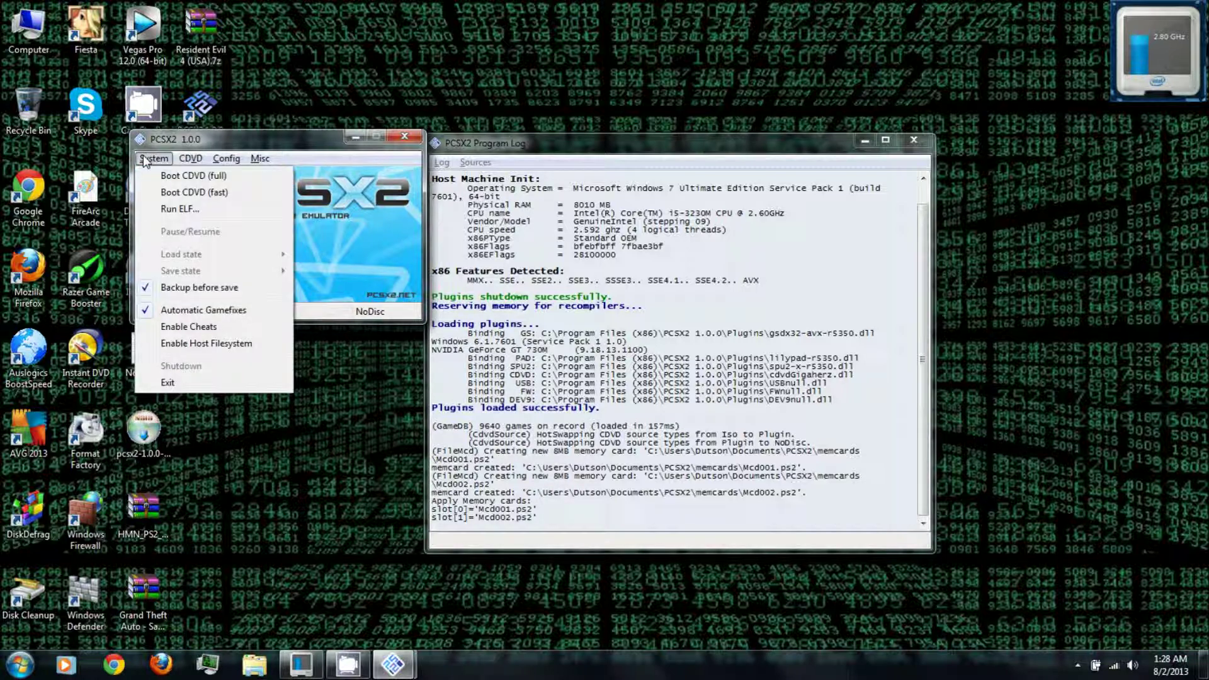
{"action": "left_click", "coordinate": [165, 176]}
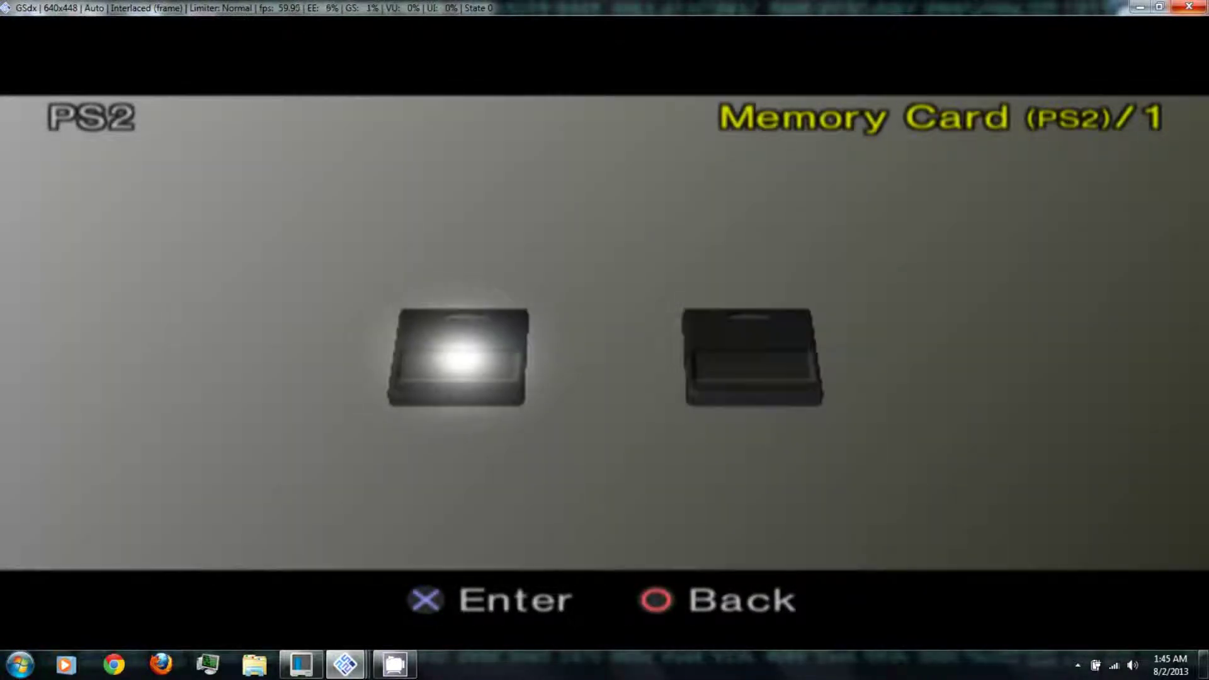
Step: Leave the memory card screen, look through the BIOS System Configuration options, and close the emulation window
{"action": "key", "text": "BackSpace"}
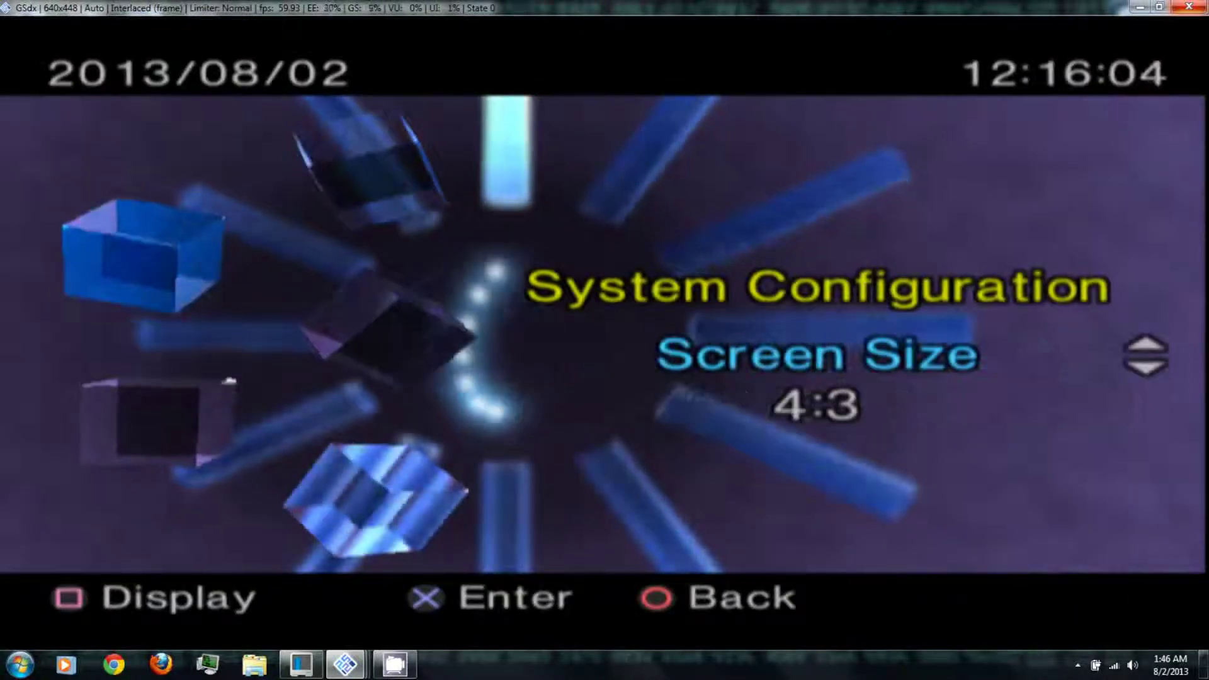
{"action": "key", "text": "Down"}
{"action": "key", "text": "Down"}
{"action": "key", "text": "Down"}
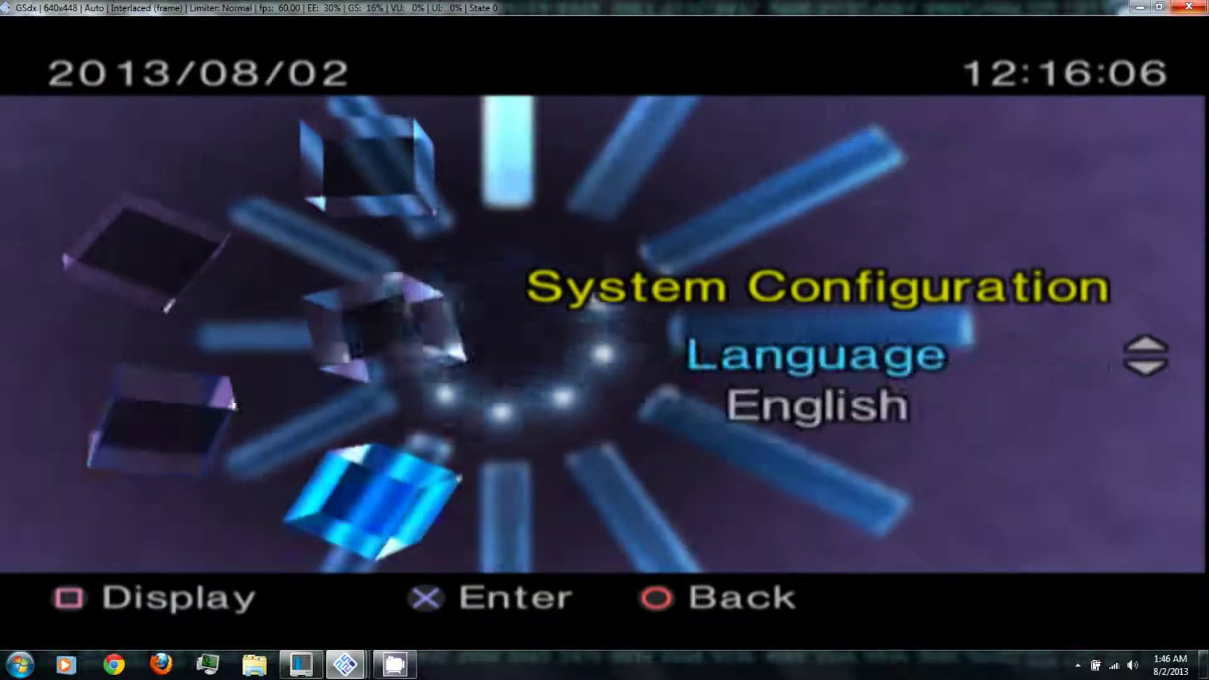
{"action": "key", "text": "BackSpace"}
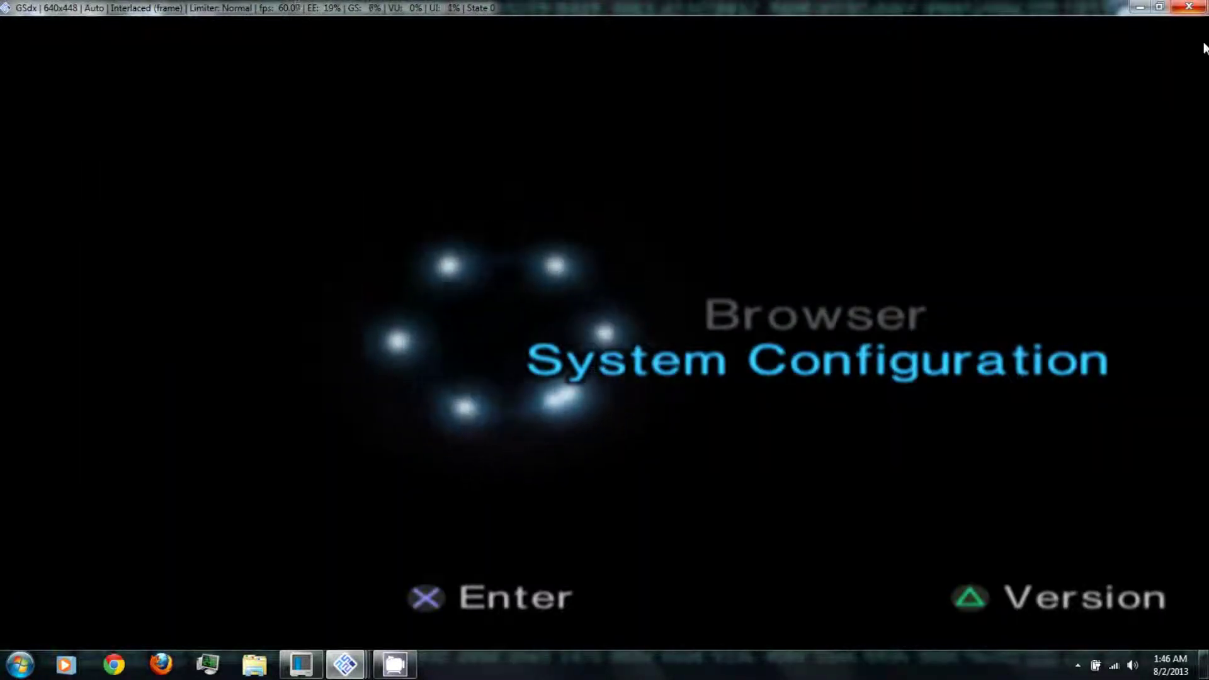
{"action": "left_click", "coordinate": [1189, 7]}
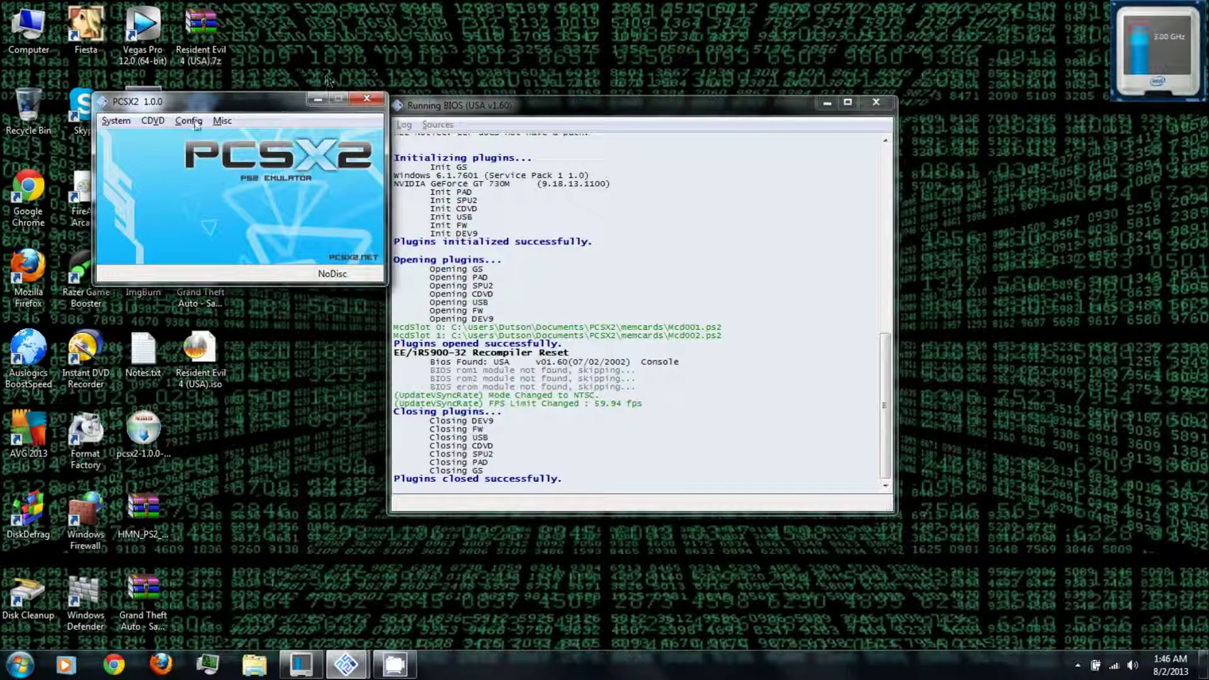
Step: Switch the CDVD source to Plugin by swapping discs, and perform a full CDVD reboot to run the inserted game
{"action": "left_click", "coordinate": [153, 122]}
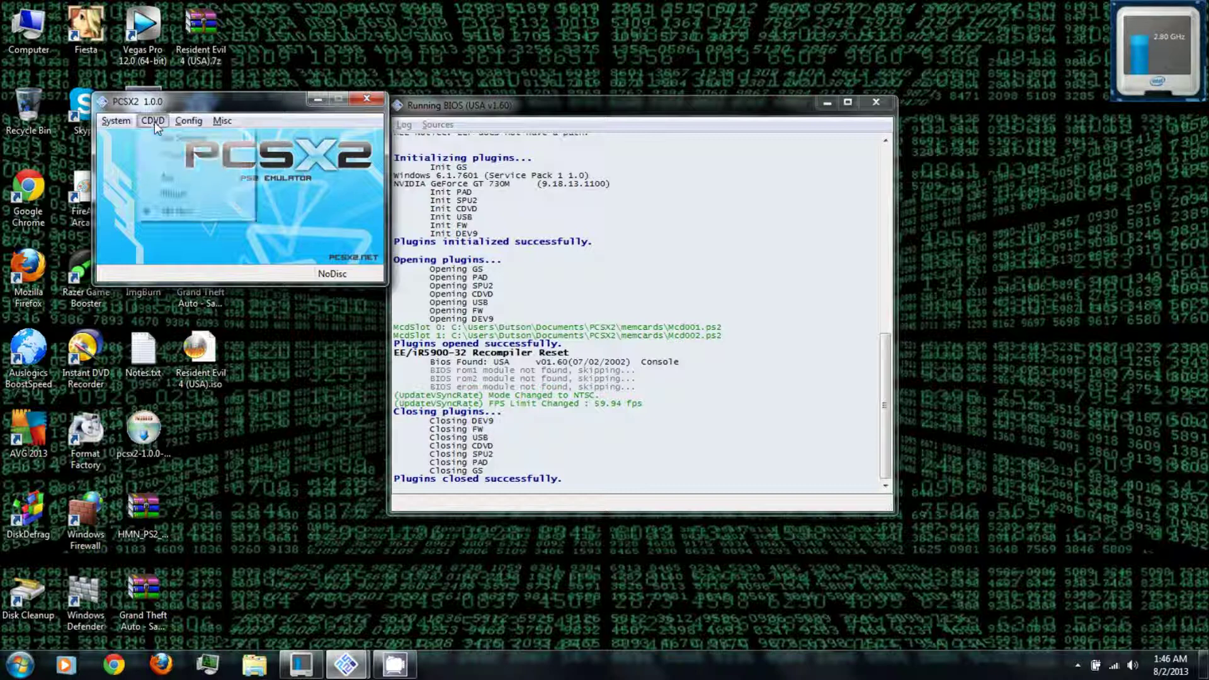
{"action": "left_click", "coordinate": [175, 195]}
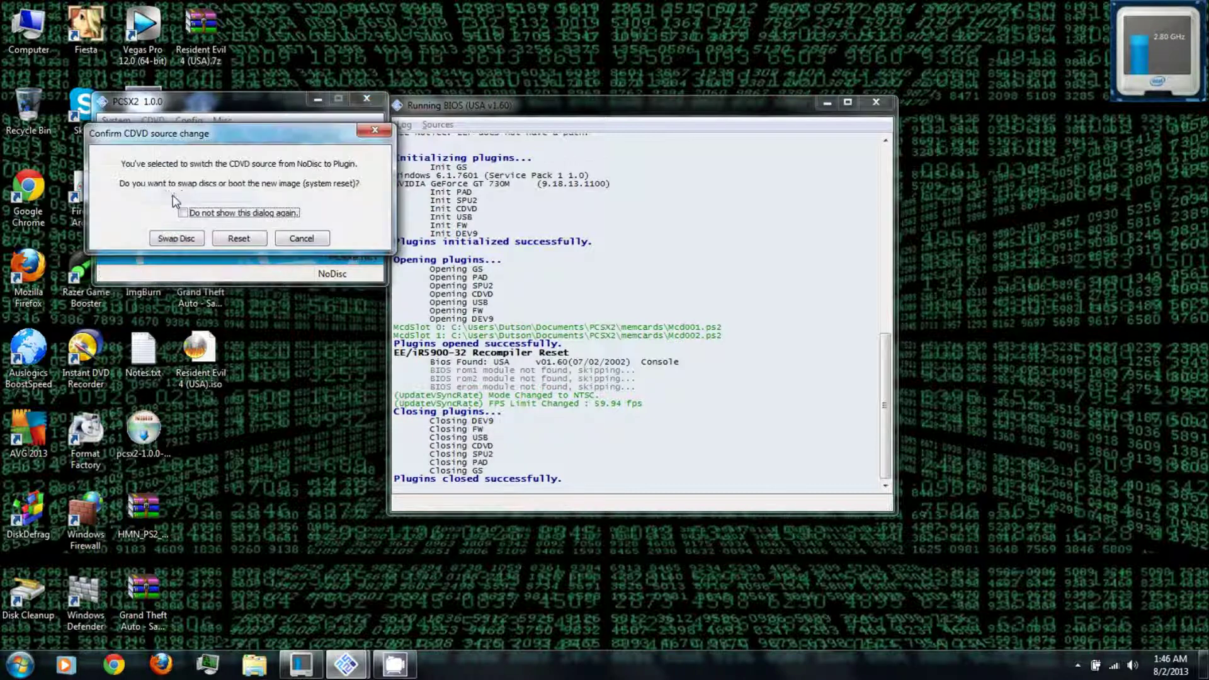
{"action": "left_click", "coordinate": [176, 238]}
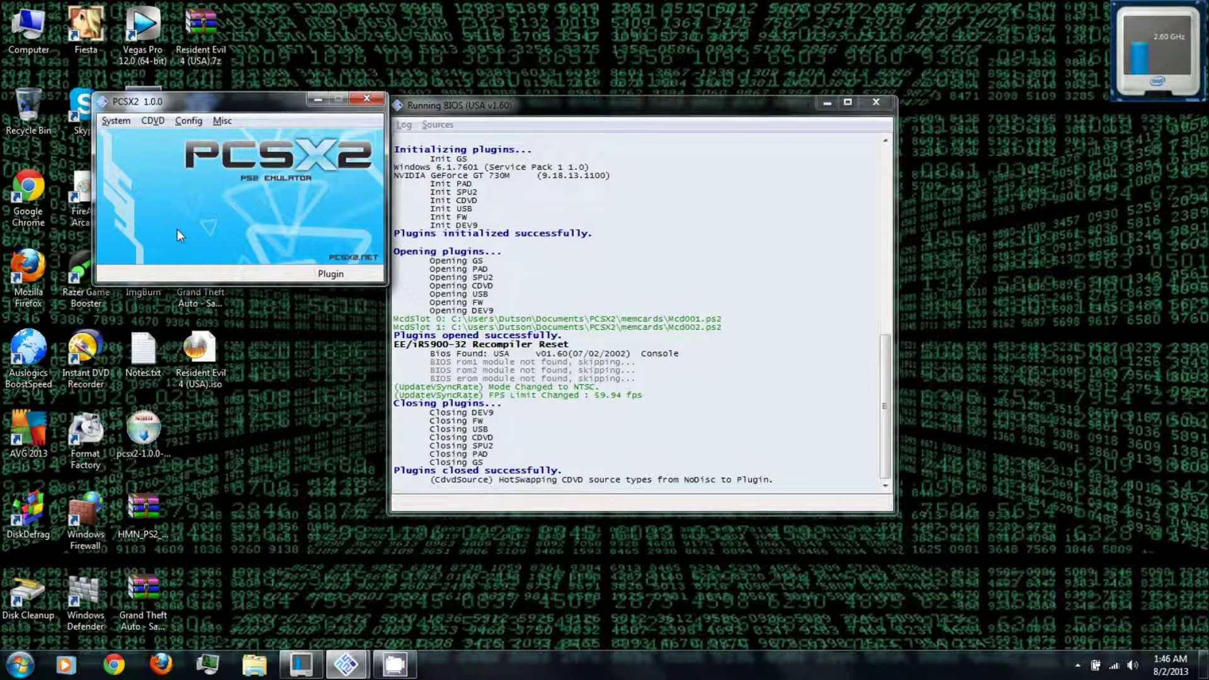
{"action": "left_click", "coordinate": [119, 122]}
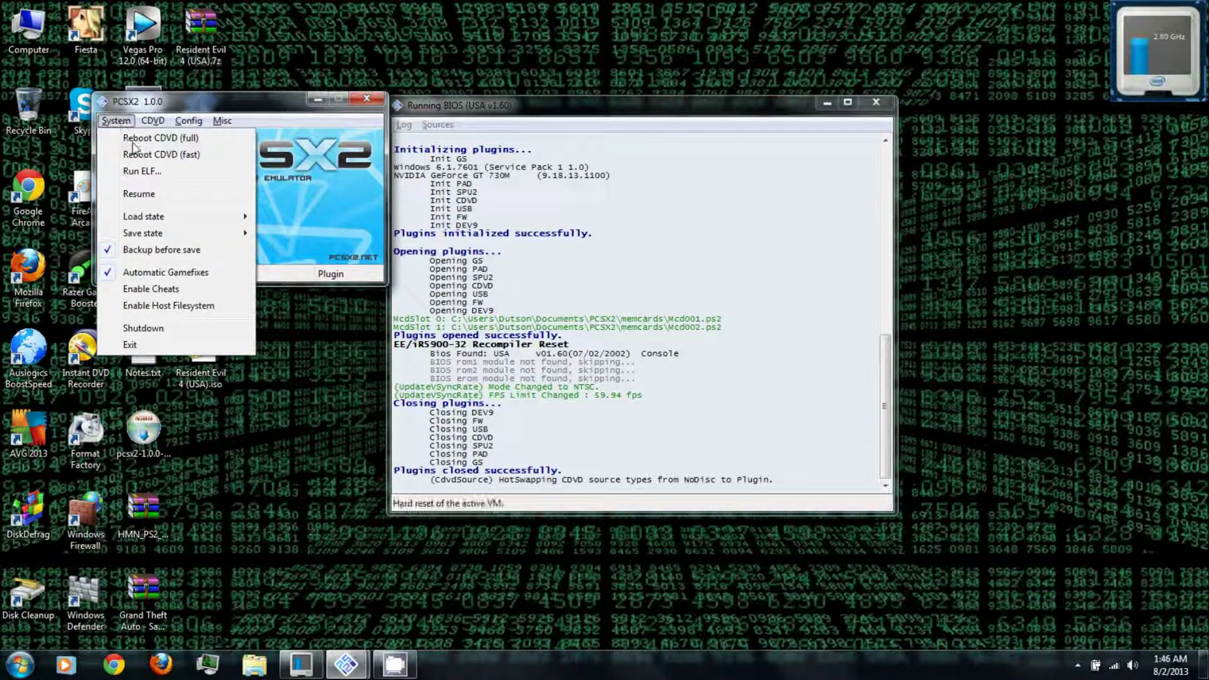
{"action": "left_click", "coordinate": [133, 139]}
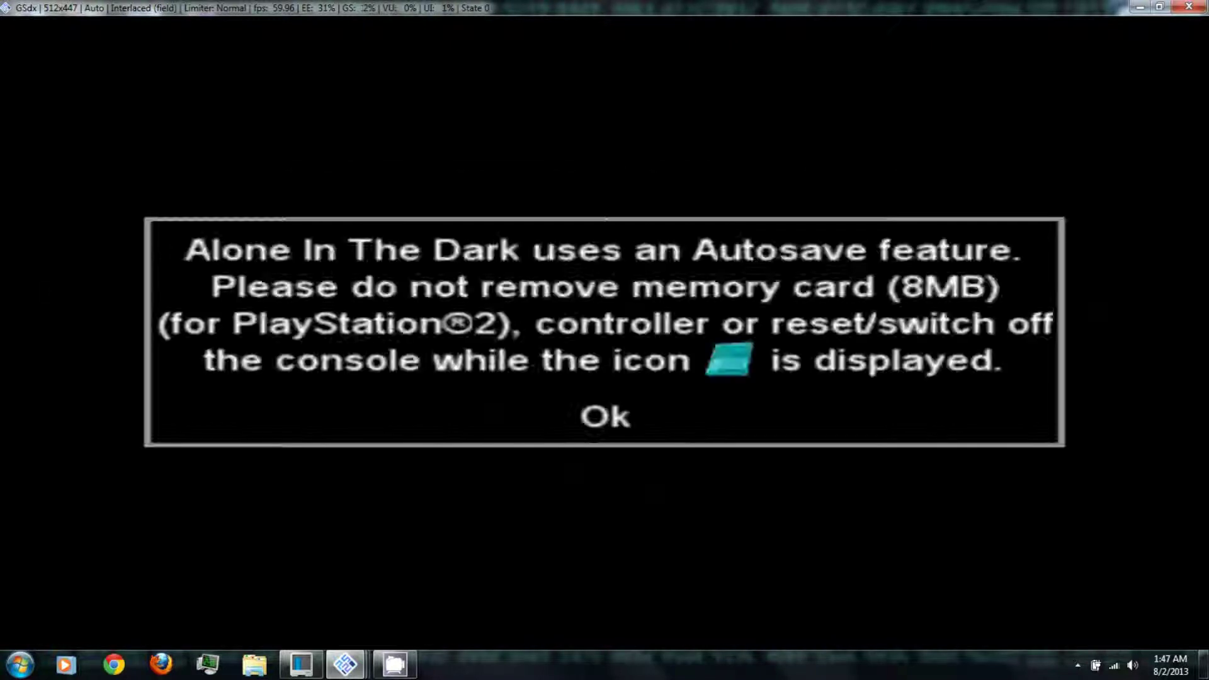
Step: Accept the Alone in the Dark autosave notice, look through the game's main menu, and close the game window
{"action": "key", "text": "Return"}
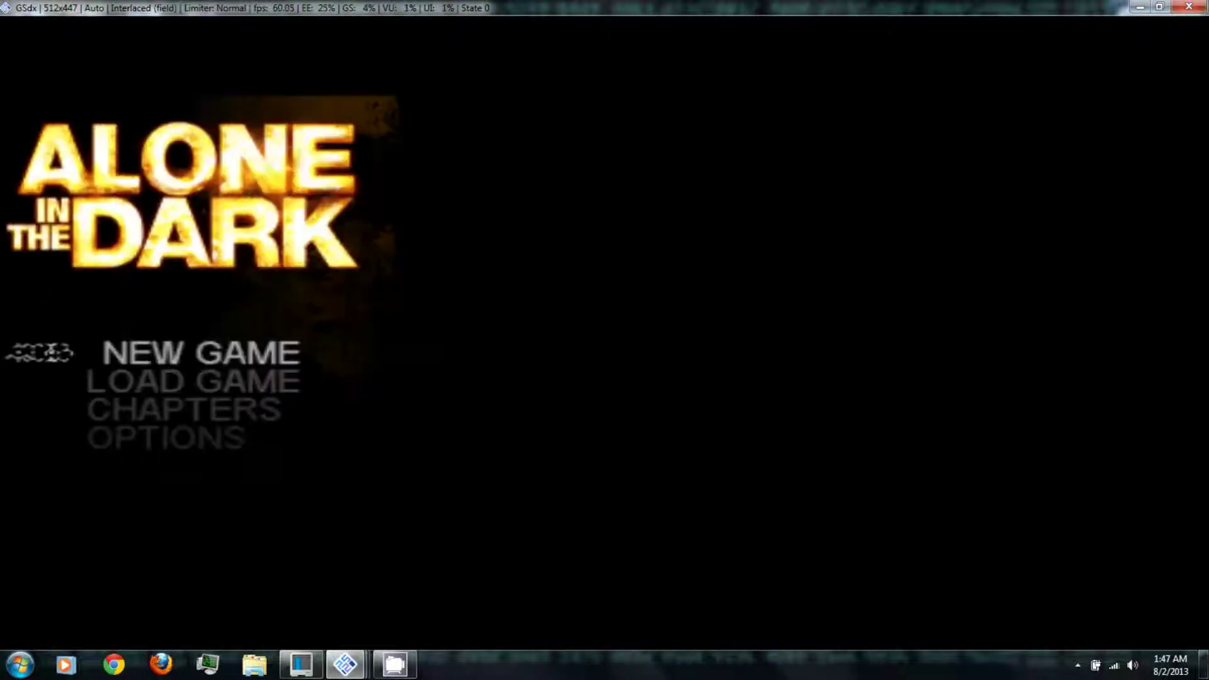
{"action": "key", "text": "Down"}
{"action": "key", "text": "Down"}
{"action": "key", "text": "Down"}
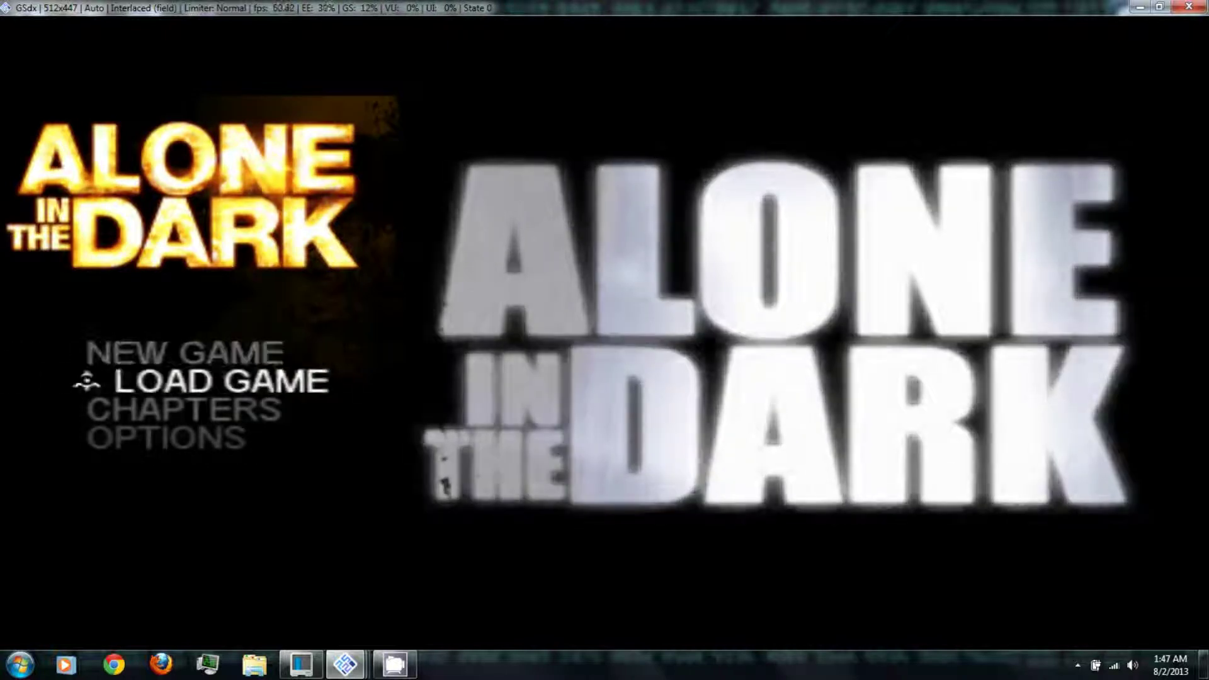
{"action": "key", "text": "Down"}
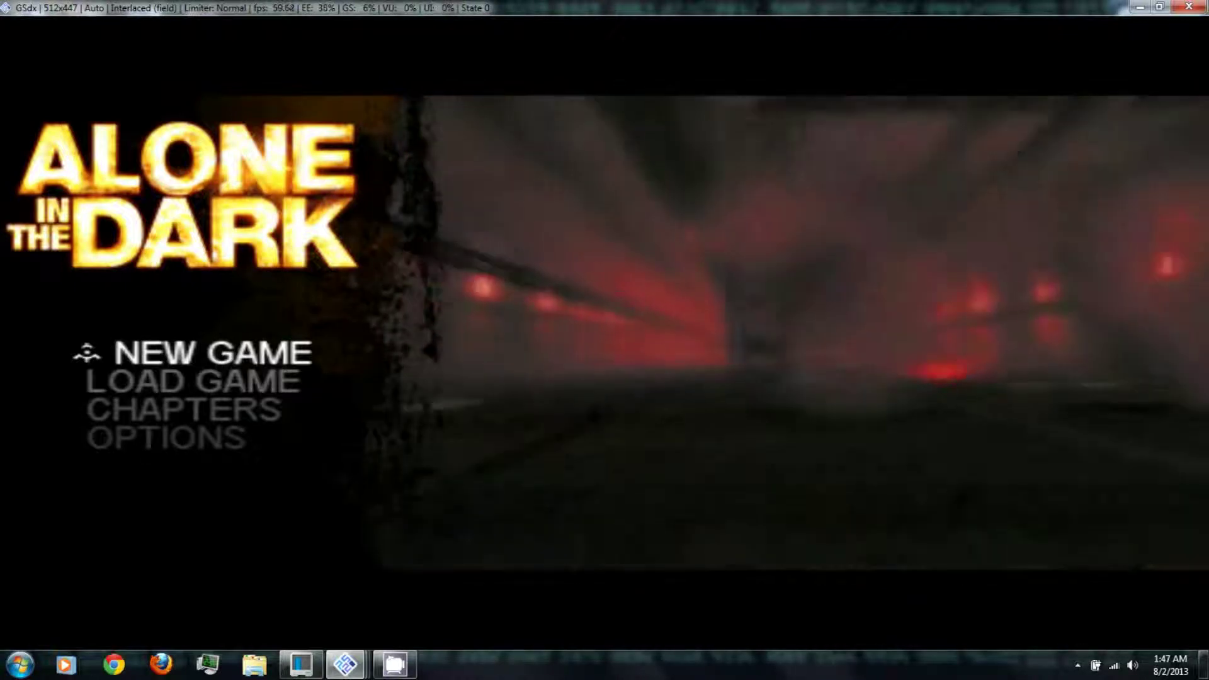
{"action": "left_click", "coordinate": [1188, 7]}
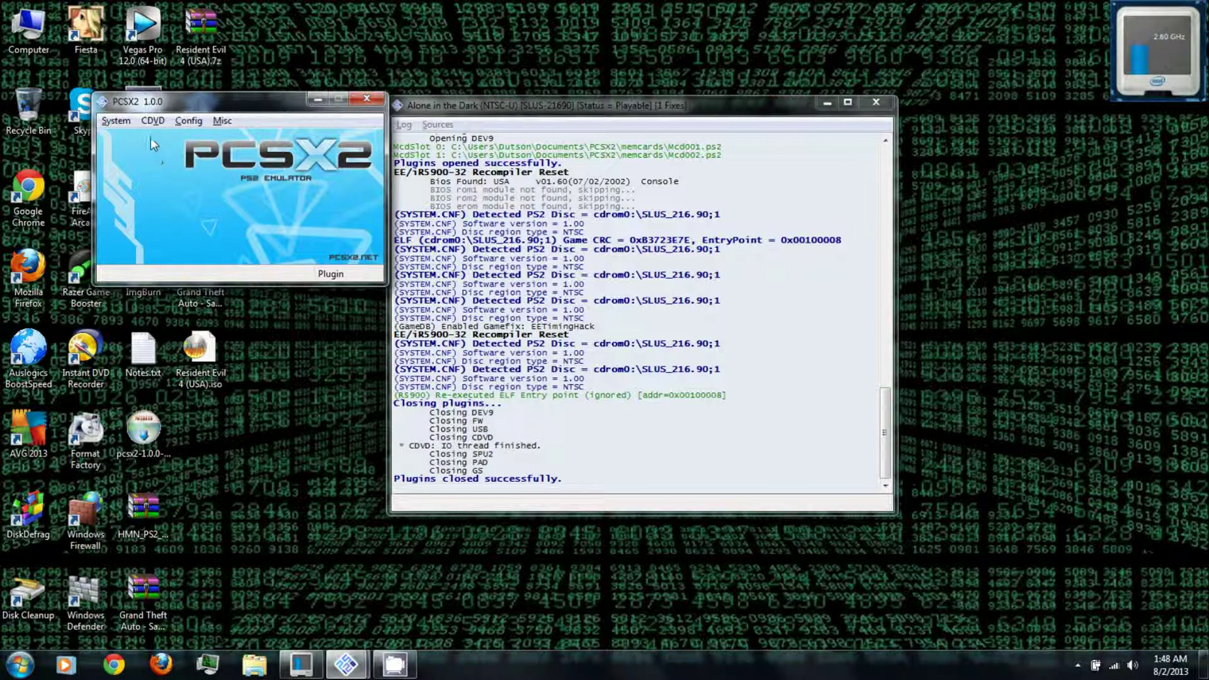
Step: Switch the CDVD source from Plugin to Iso using the disc swap option
{"action": "left_click", "coordinate": [153, 121]}
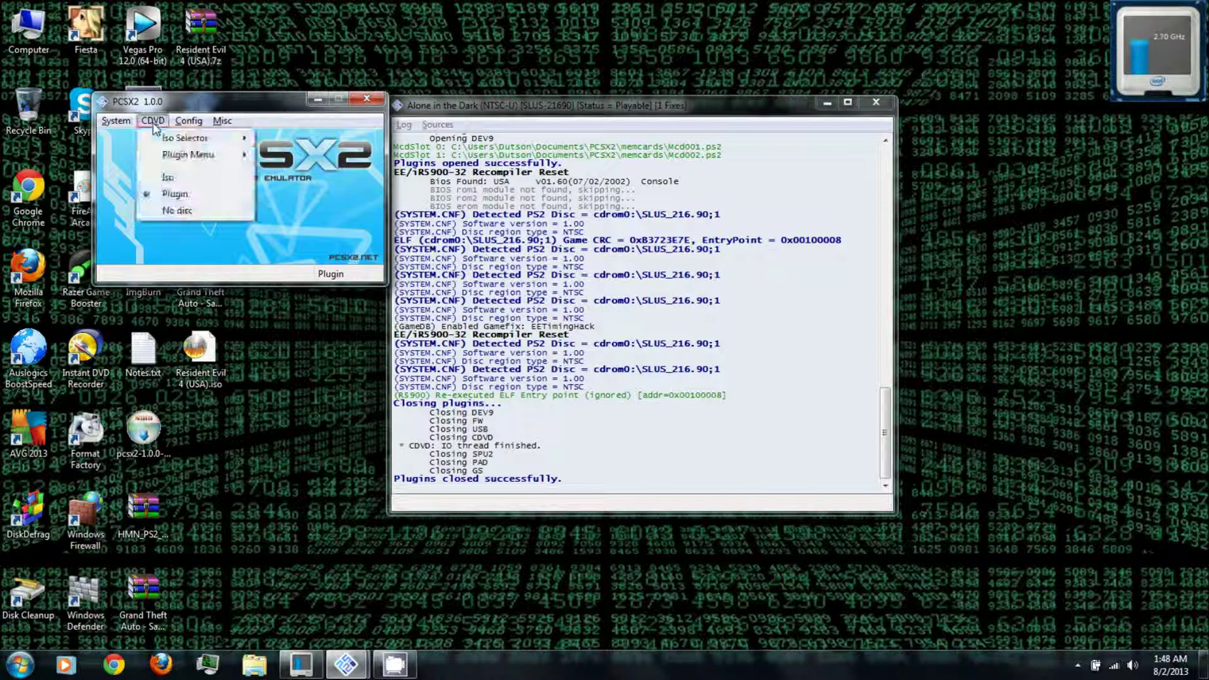
{"action": "left_click", "coordinate": [168, 179]}
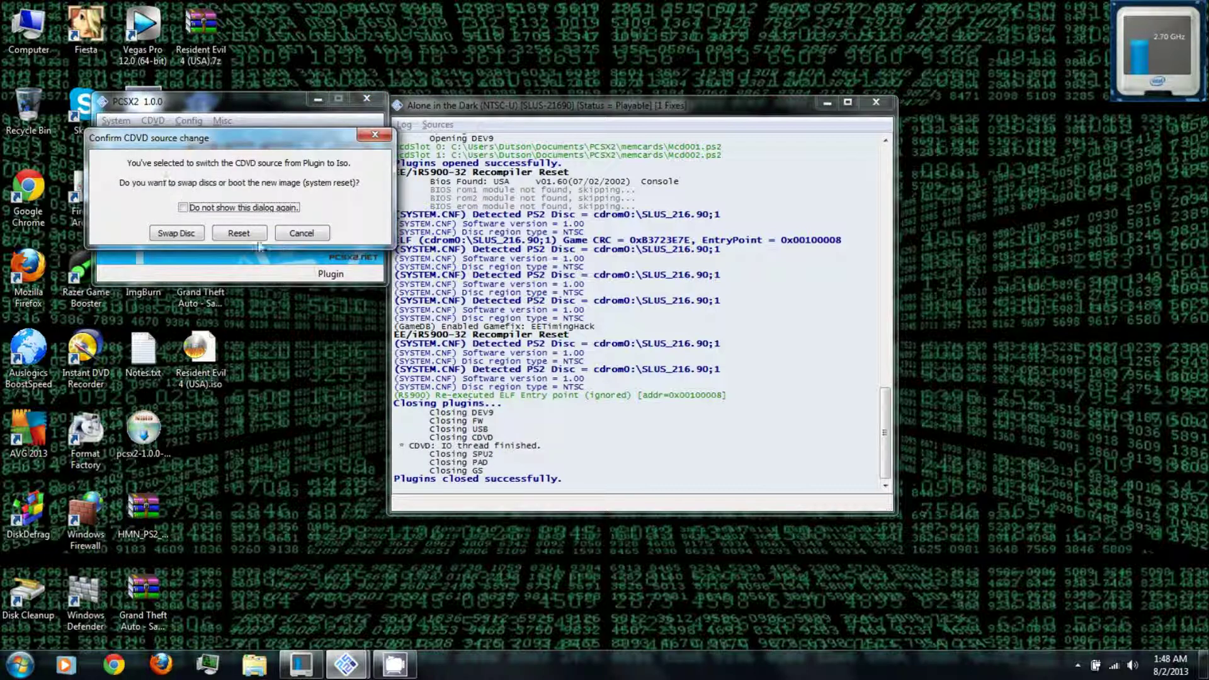
{"action": "left_click", "coordinate": [178, 233]}
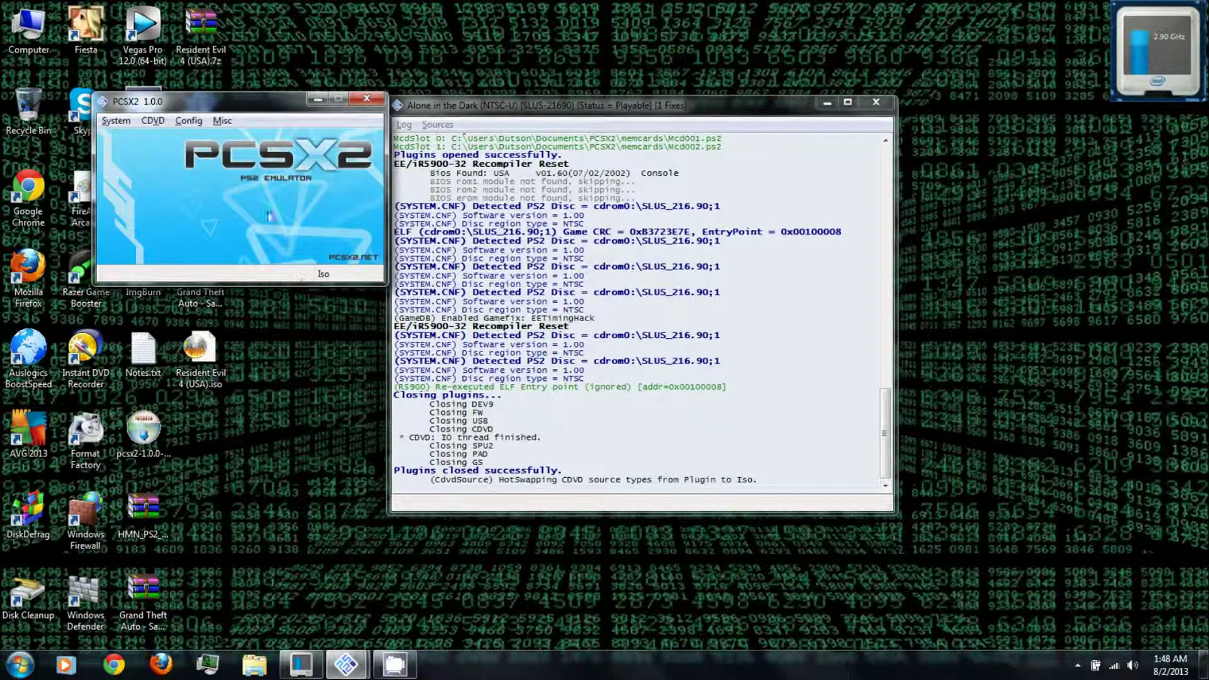
Step: Load Grand Theft Auto - San Andreas (USA) (v3.00).iso from the Desktop as the CDVD image using the disc swap option
{"action": "left_click", "coordinate": [153, 121]}
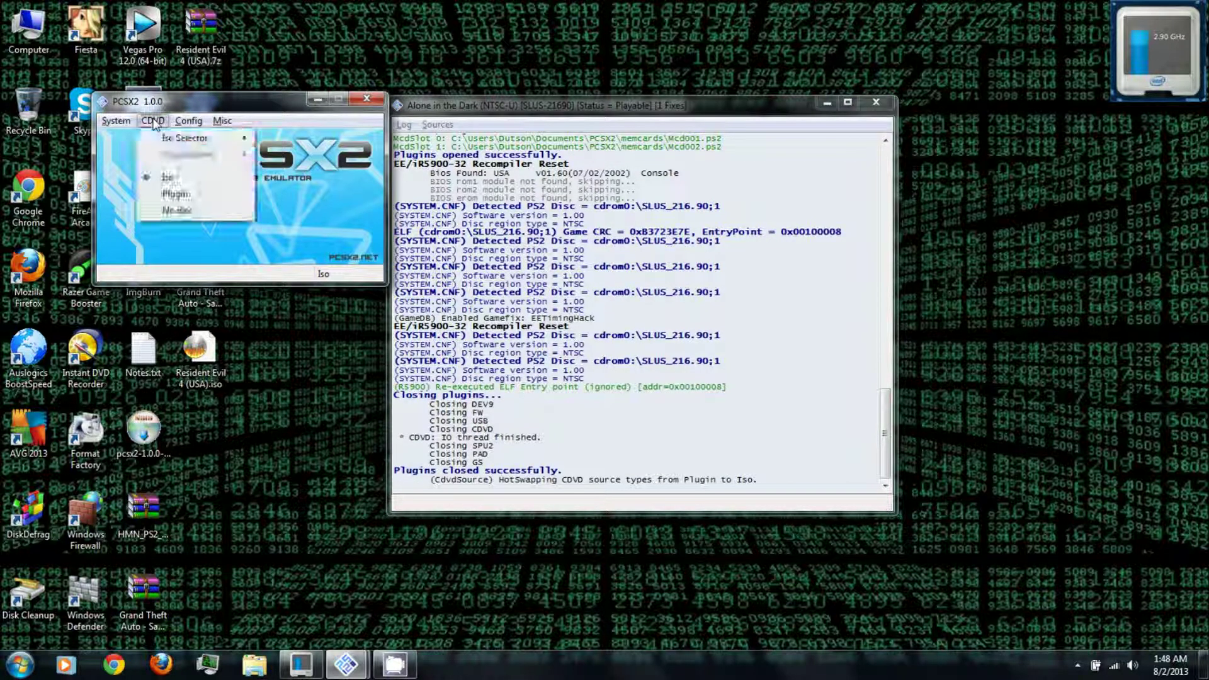
{"action": "mouse_move", "coordinate": [170, 140]}
{"action": "left_click", "coordinate": [311, 137]}
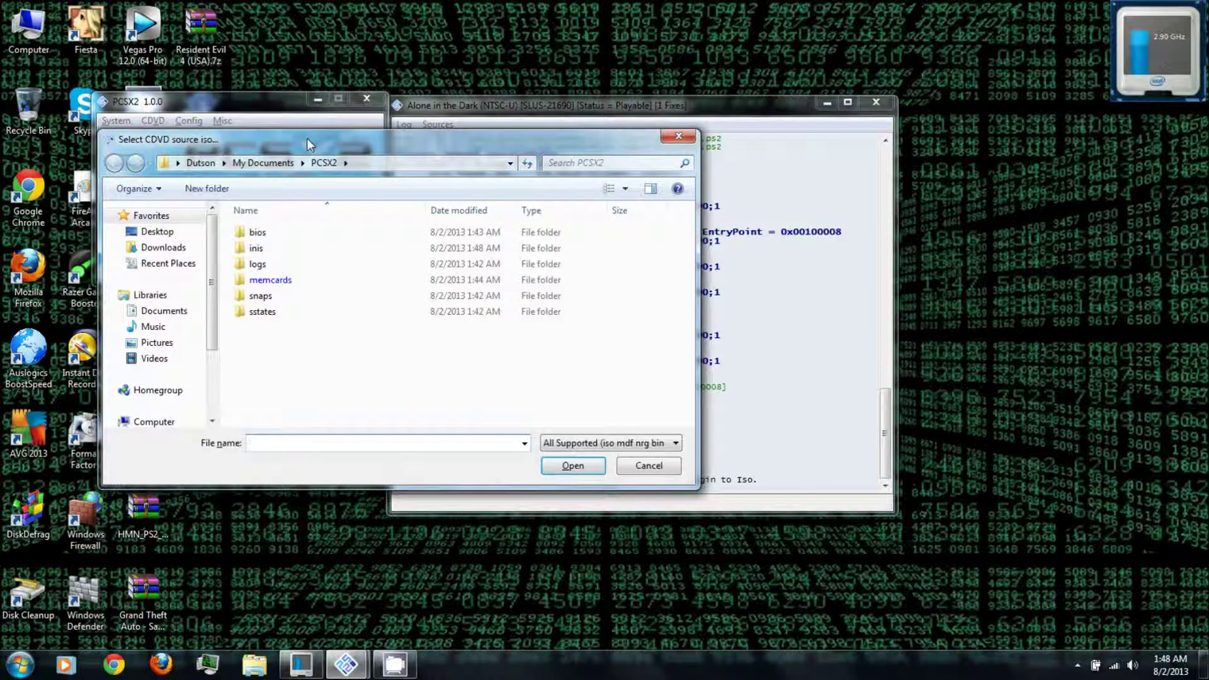
{"action": "left_click", "coordinate": [156, 233]}
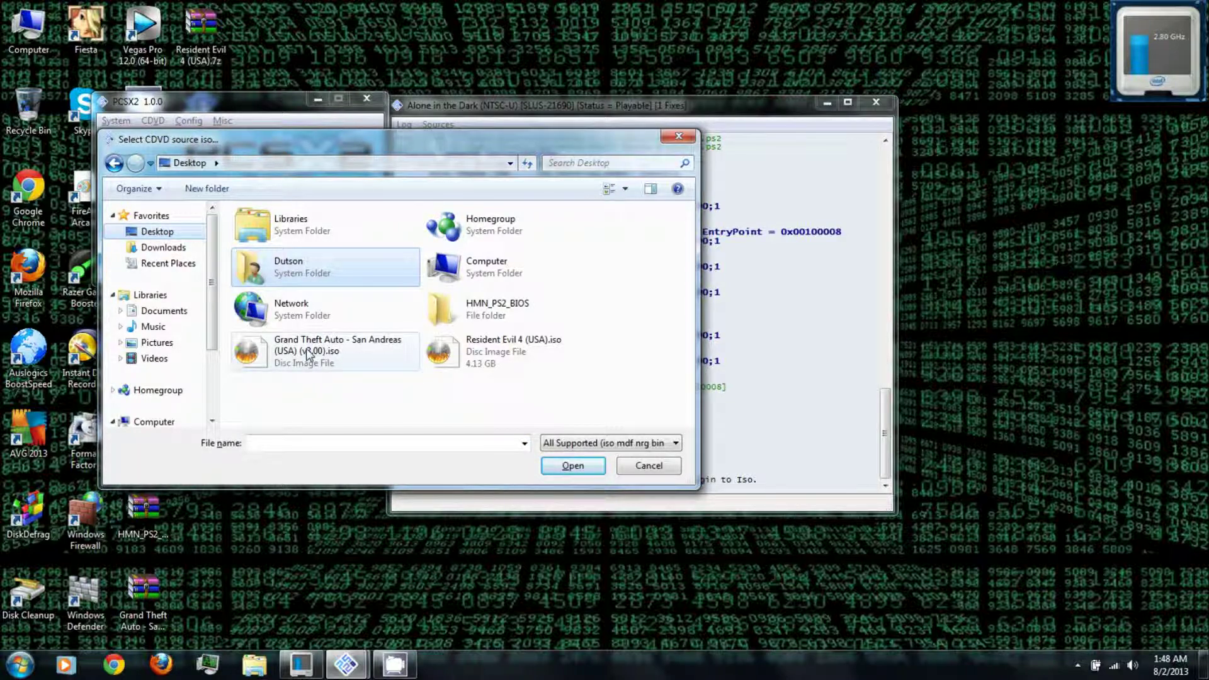
{"action": "left_click", "coordinate": [291, 356]}
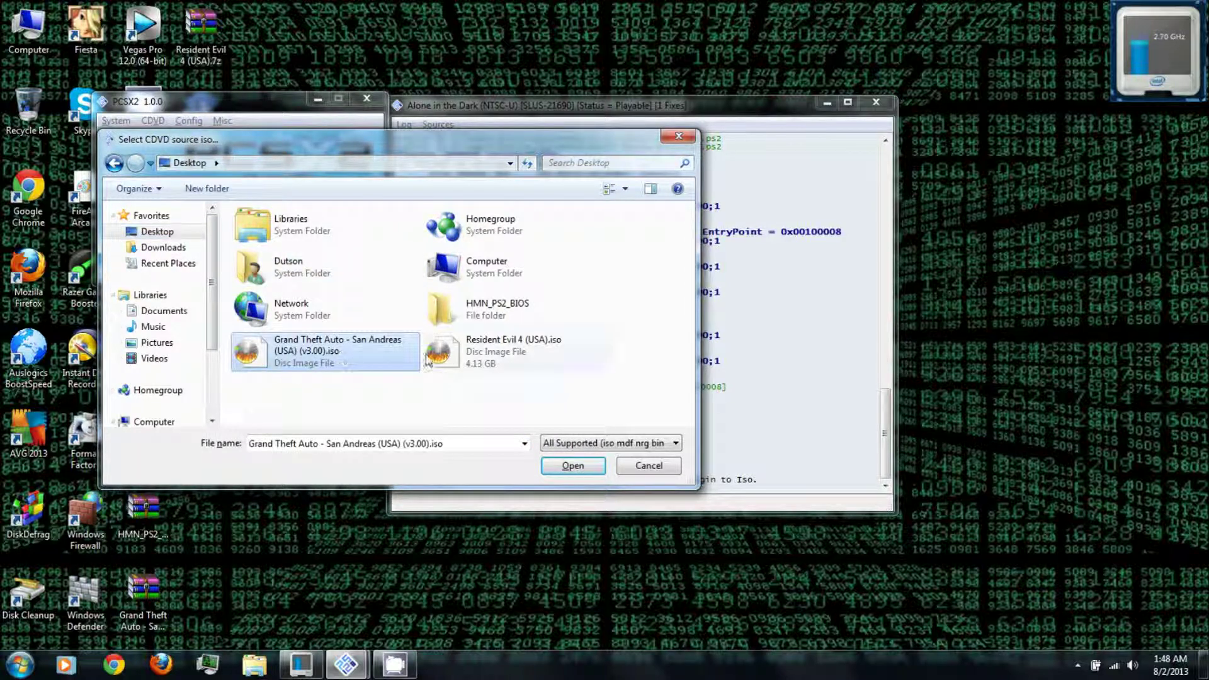
{"action": "left_click", "coordinate": [570, 466]}
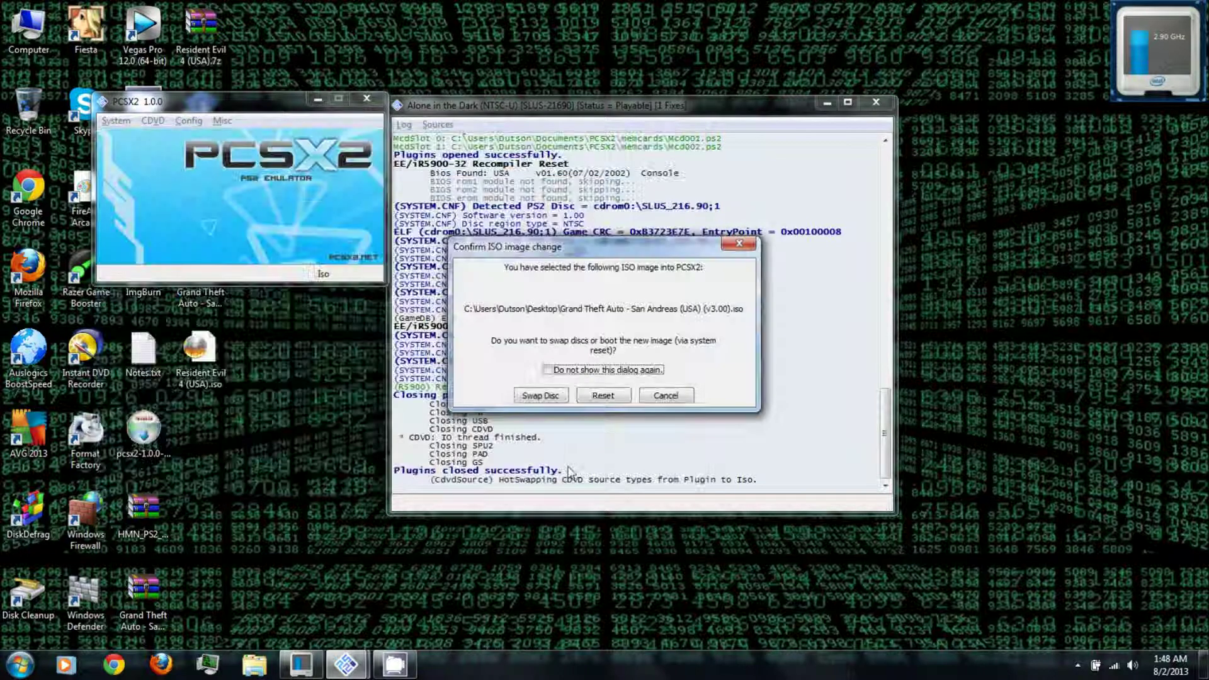
{"action": "left_click", "coordinate": [545, 395]}
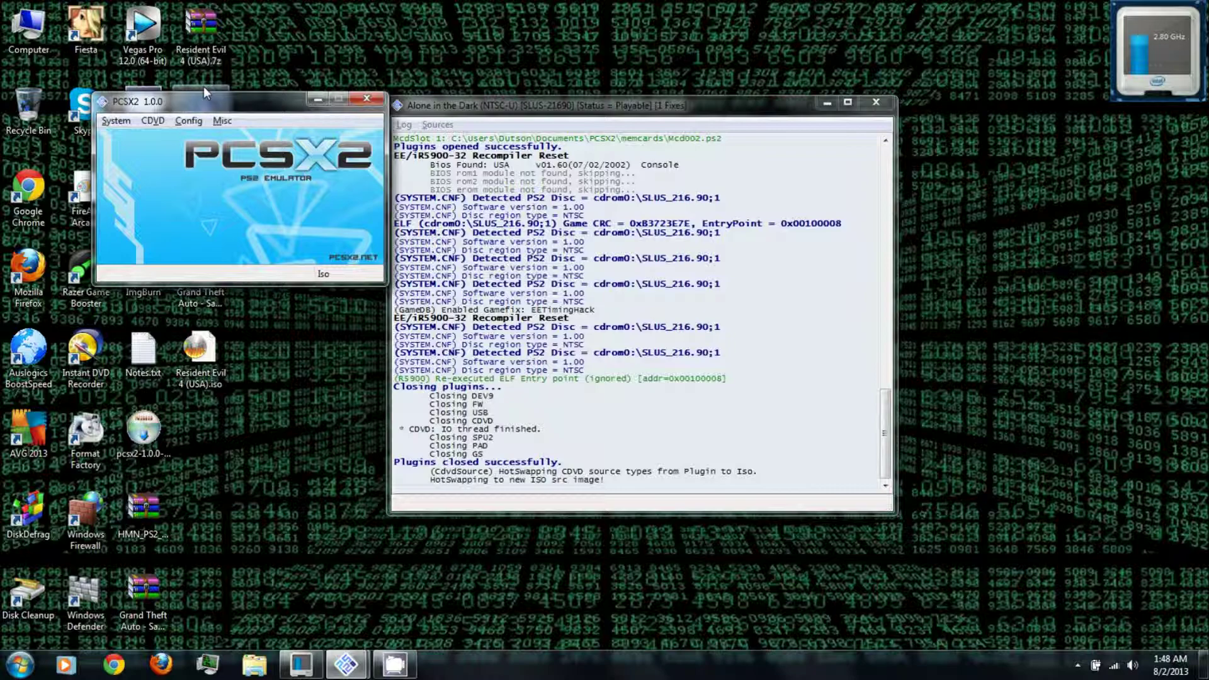
Step: Boot and try out Grand Theft Auto - San Andreas, and close the game window
{"action": "left_click", "coordinate": [116, 120]}
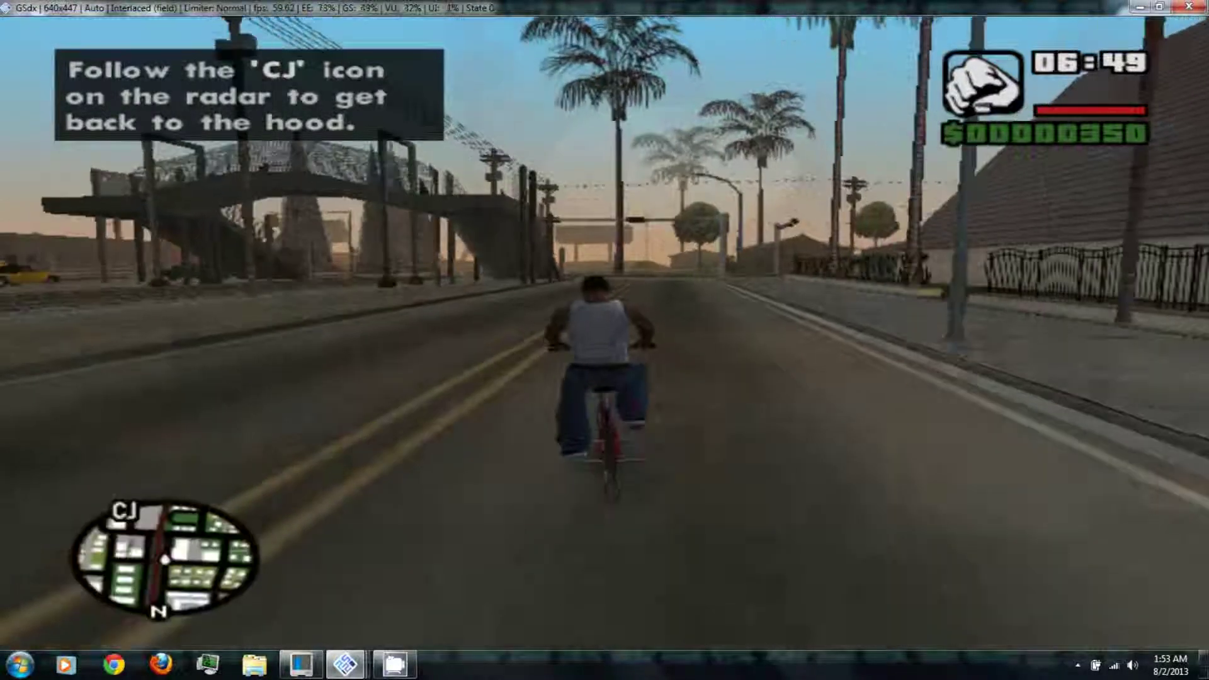
{"action": "key", "text": "Return"}
{"action": "left_click", "coordinate": [1188, 9]}
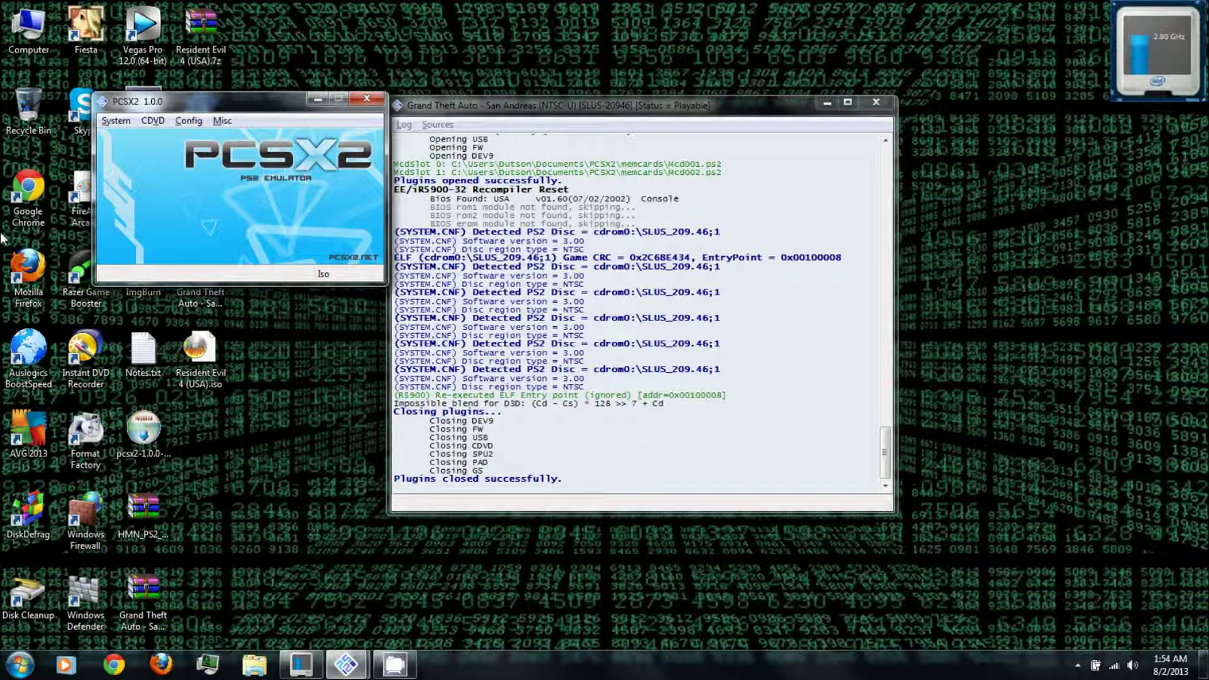
Step: Replace the CDVD image with Resident Evil 4 (USA).iso from the Desktop using the disc swap option
{"action": "left_click", "coordinate": [153, 123]}
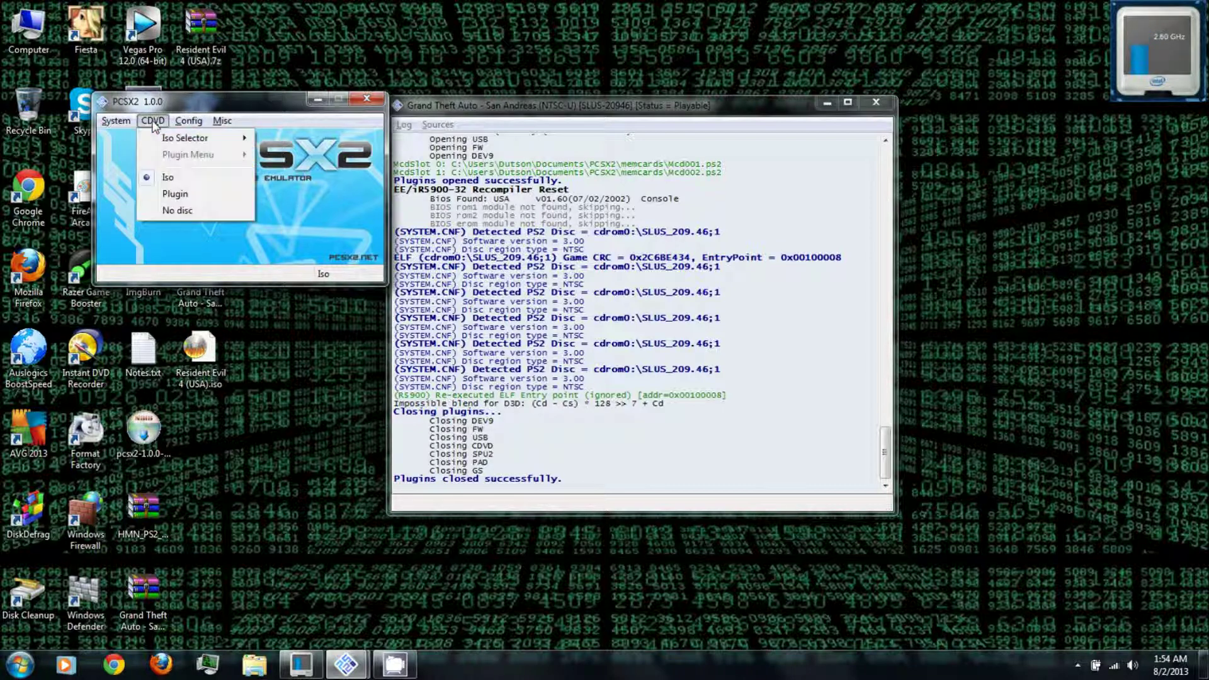
{"action": "mouse_move", "coordinate": [187, 140]}
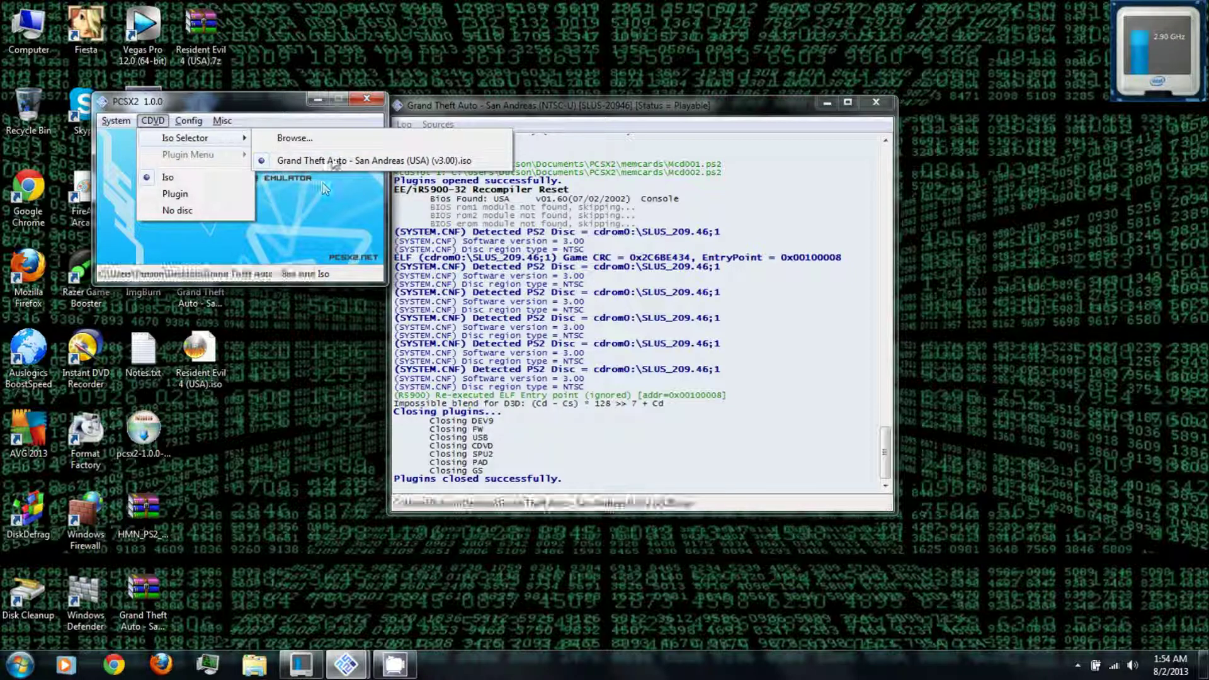
{"action": "left_click", "coordinate": [308, 138]}
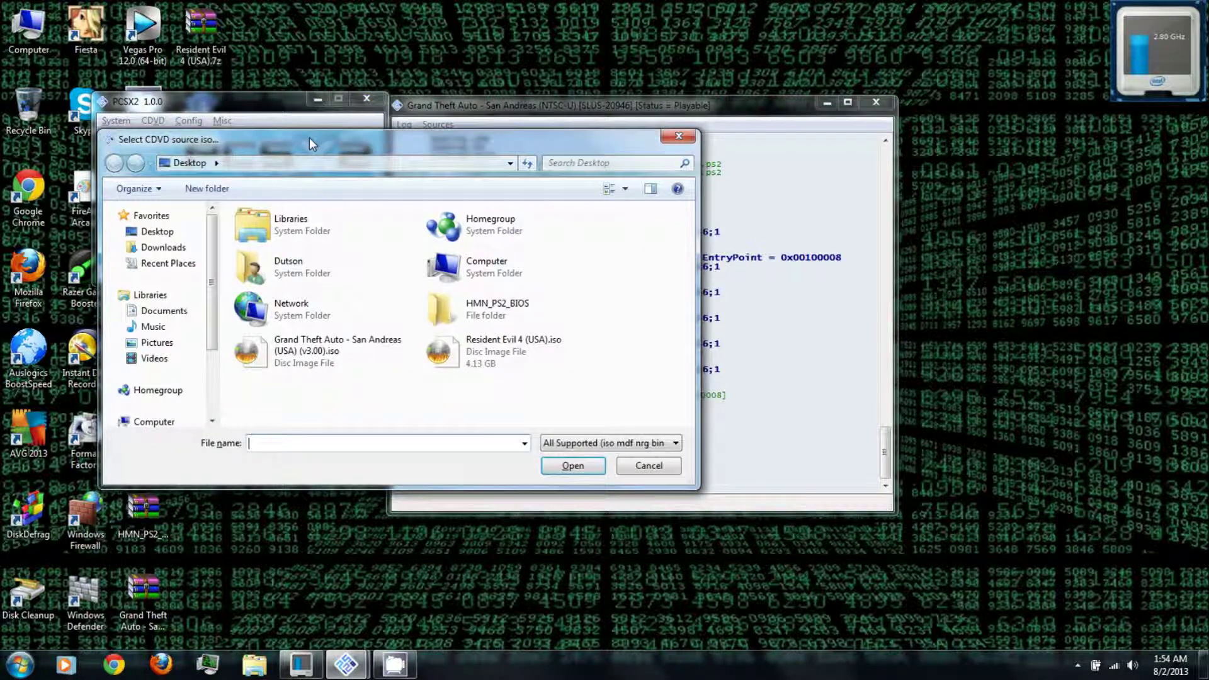
{"action": "double_click", "coordinate": [494, 359]}
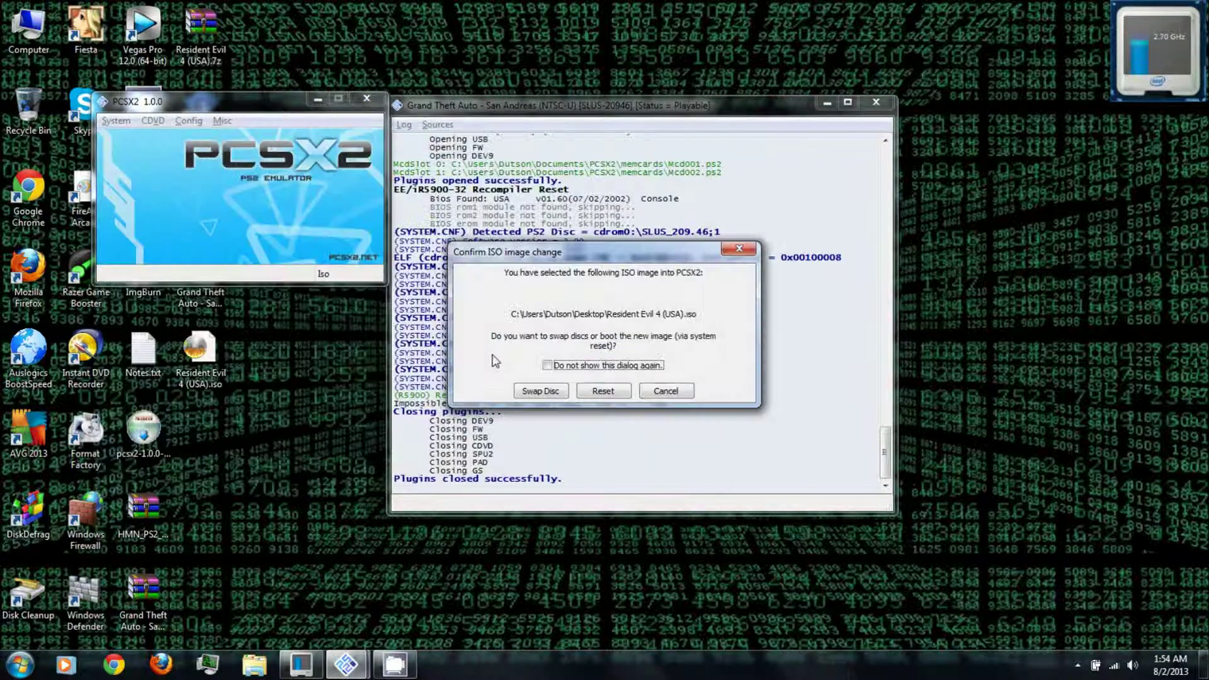
{"action": "left_click", "coordinate": [534, 392]}
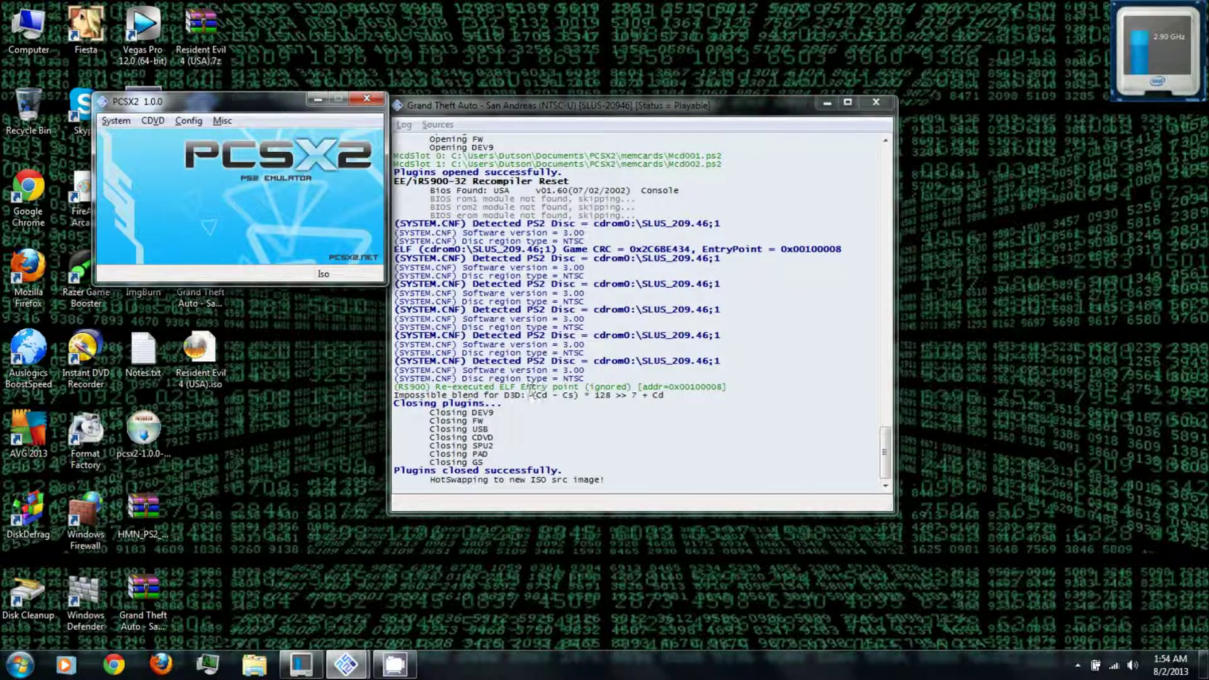
Step: Run Resident Evil 4 with a full CDVD reboot and answer the memory card system data and format prompts to reach the title menu
{"action": "left_click", "coordinate": [117, 121]}
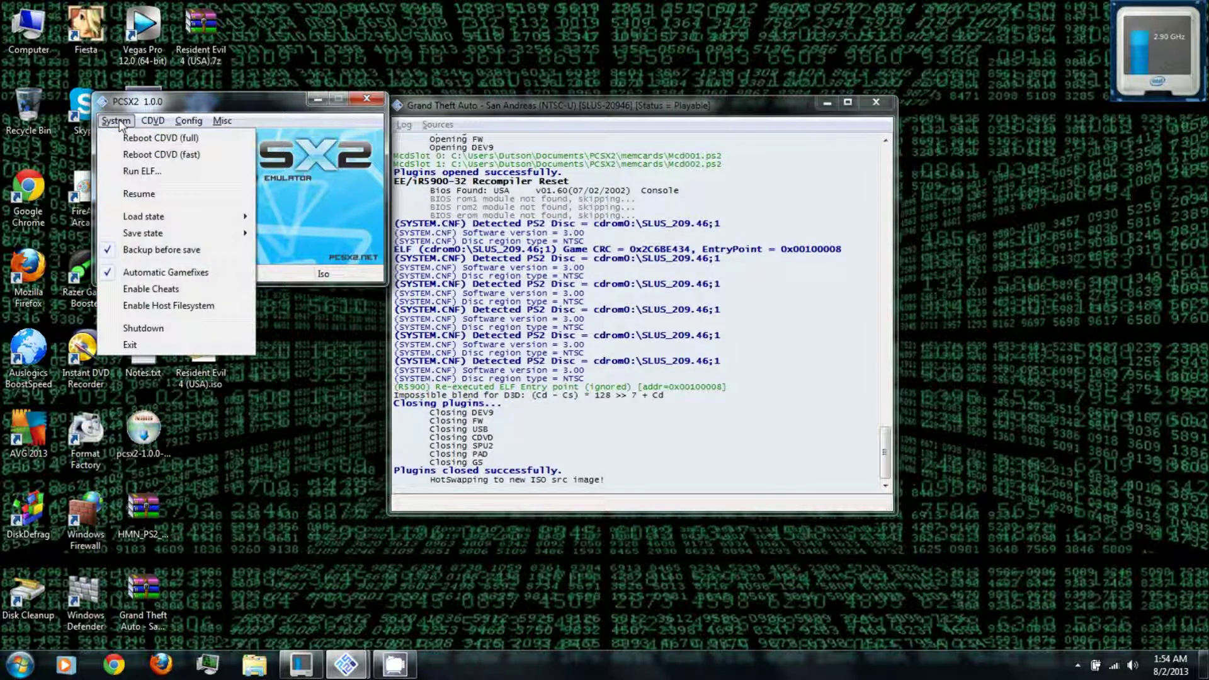
{"action": "left_click", "coordinate": [127, 136]}
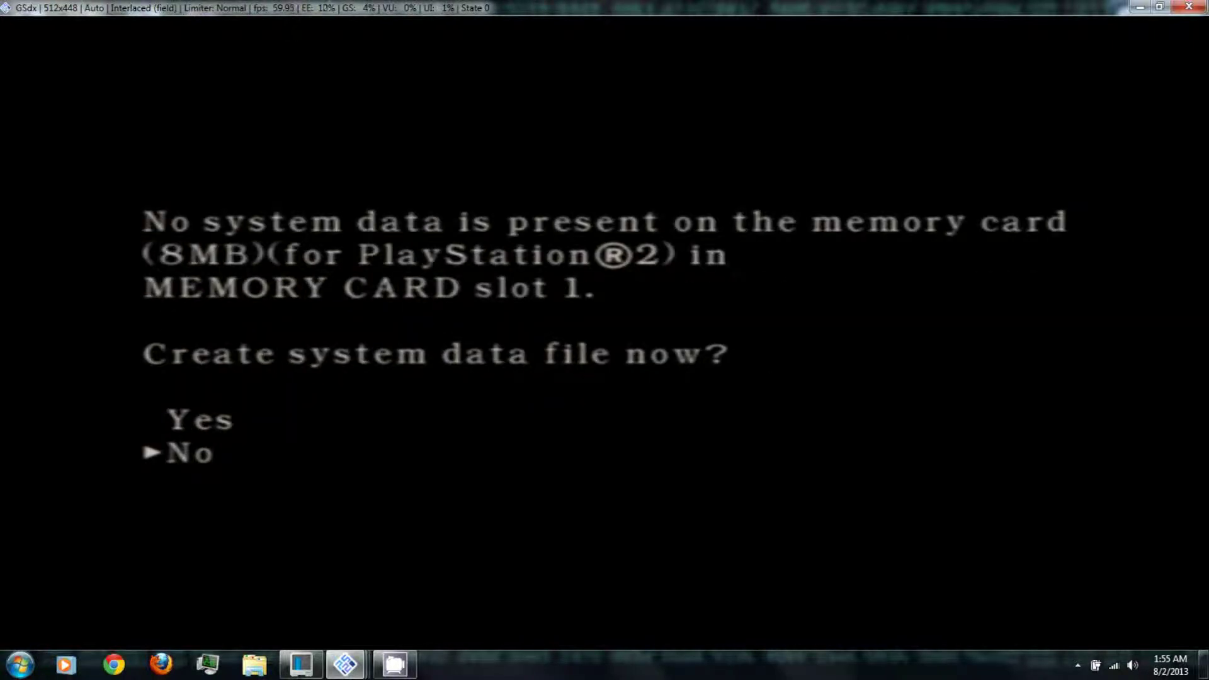
{"action": "key", "text": "Return"}
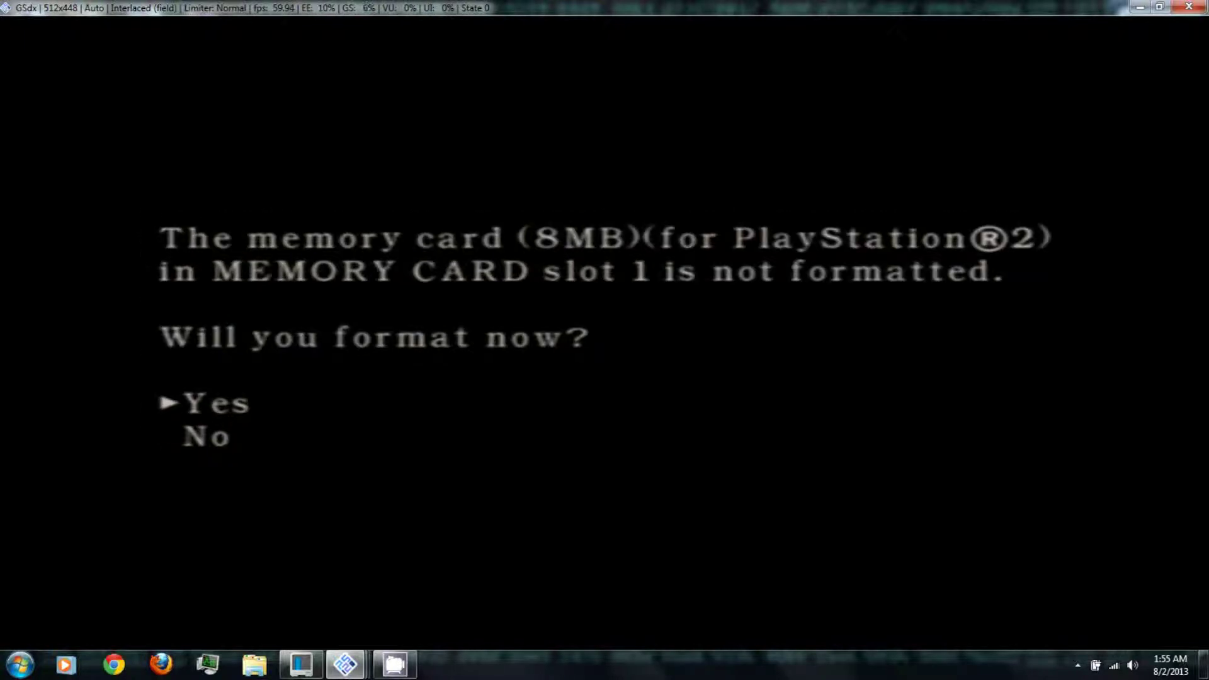
{"action": "key", "text": "Return"}
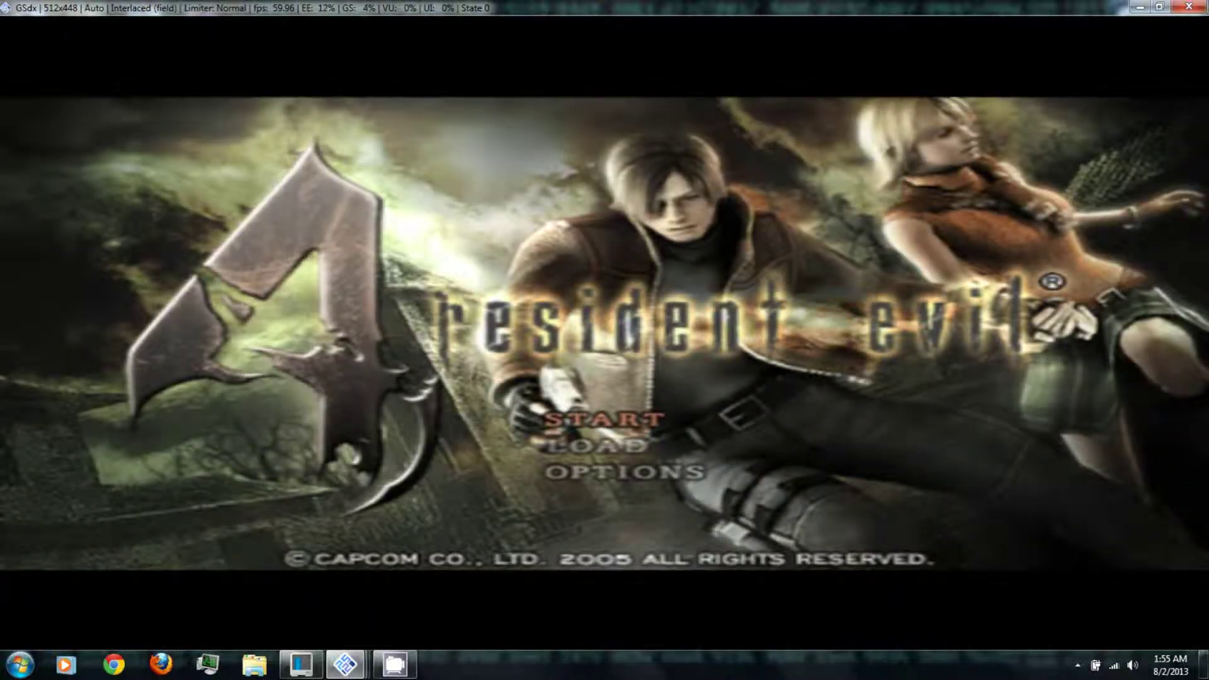
{"action": "key", "text": "Down"}
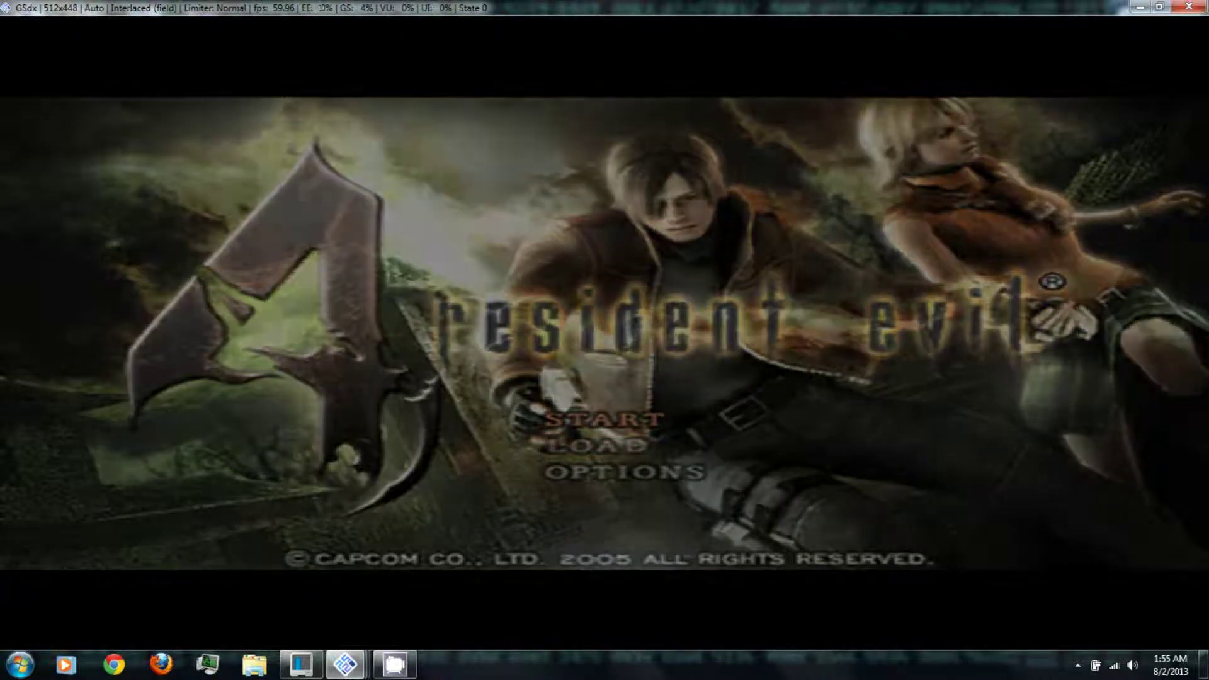